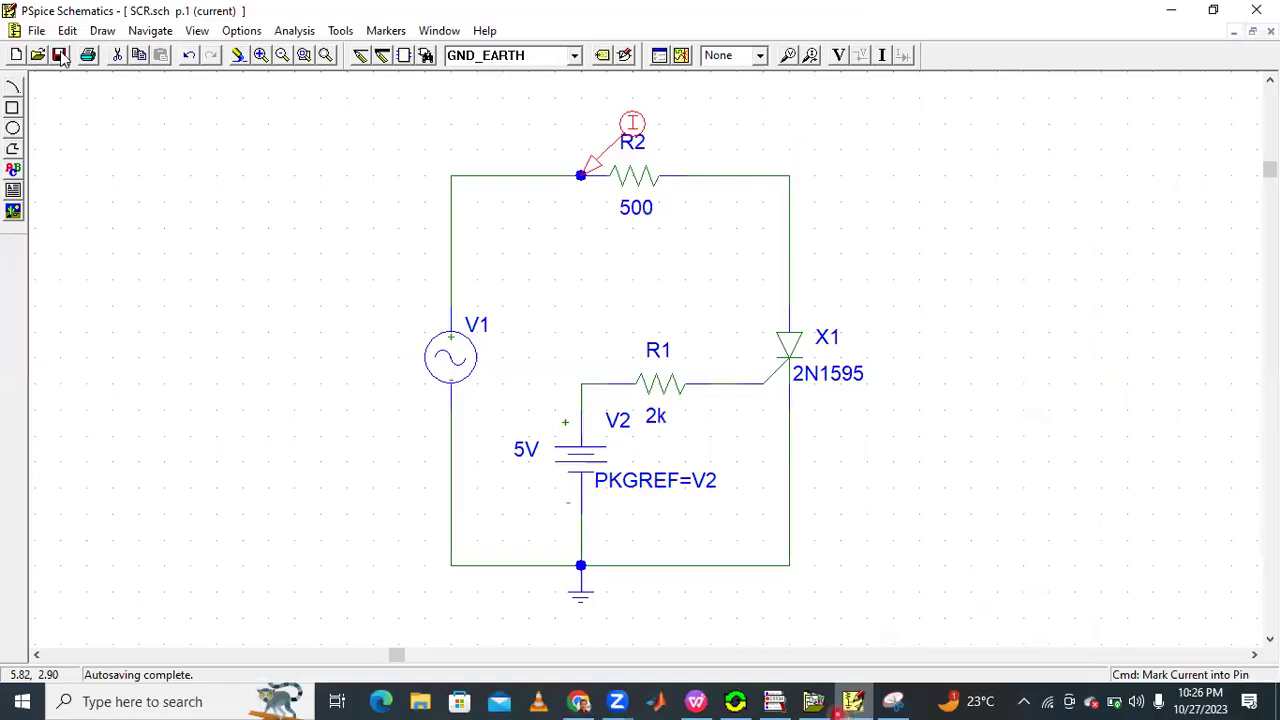
Create a new schematic and place one 2N1595 SCR in the upper part of the sheet.
left_click(36, 30)
left_click(52, 48)
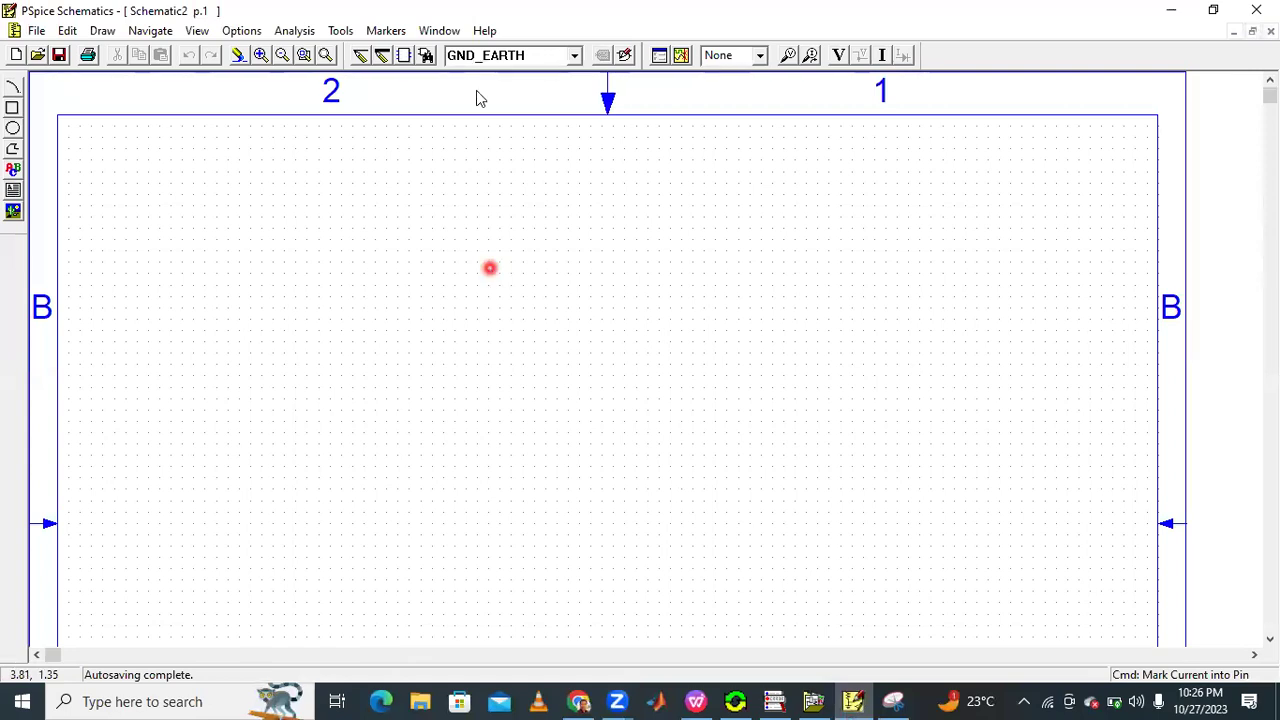
left_click(425, 55)
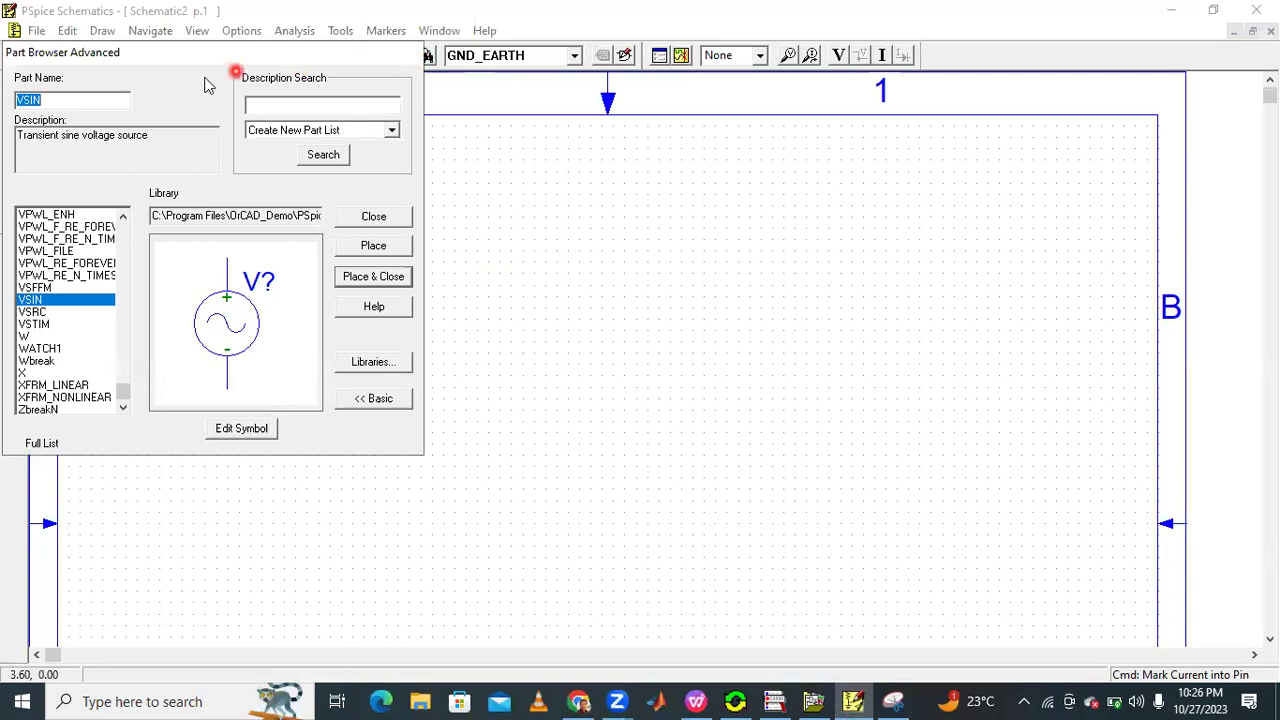
left_click(87, 99)
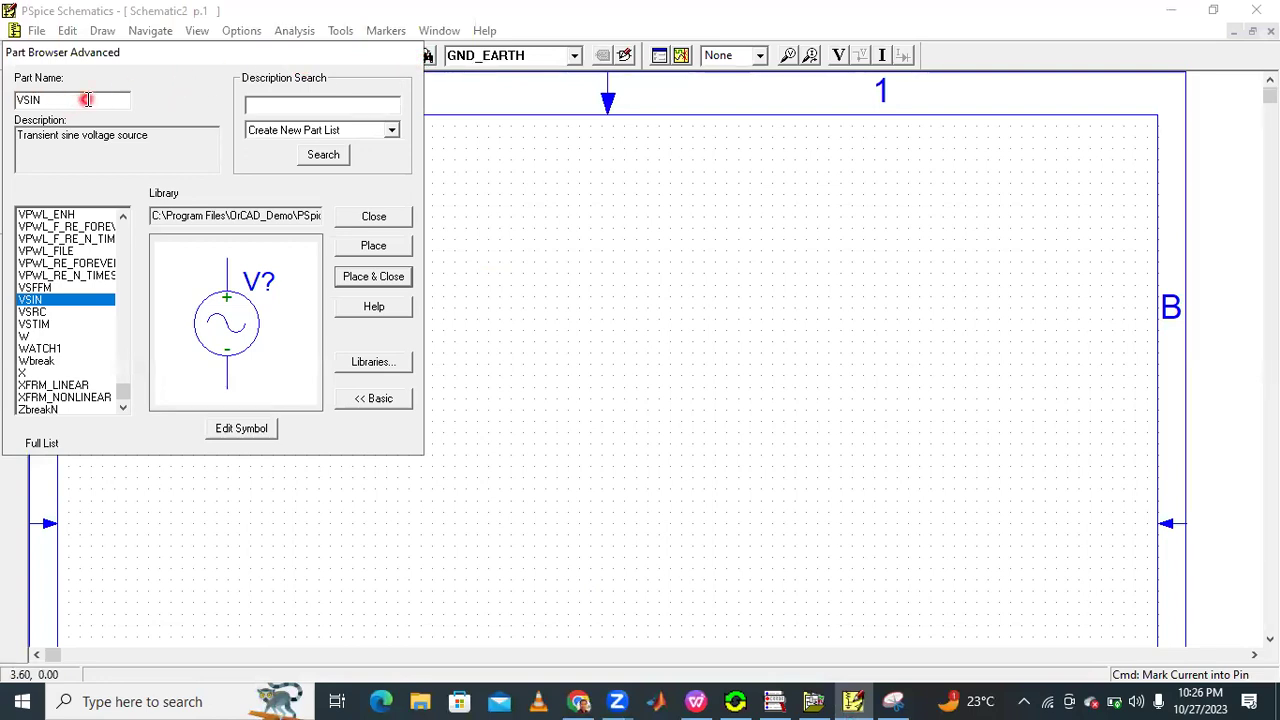
key("BackSpace")
key("BackSpace")
key("BackSpace")
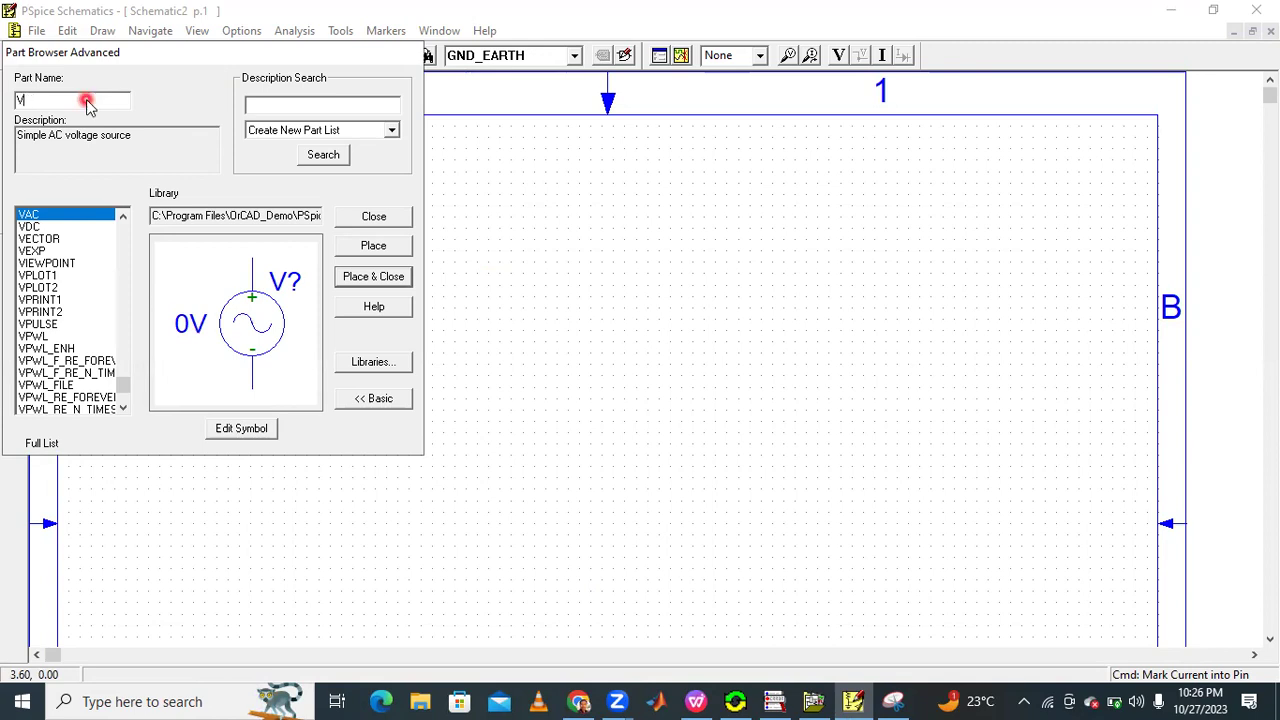
key("BackSpace")
type("2N")
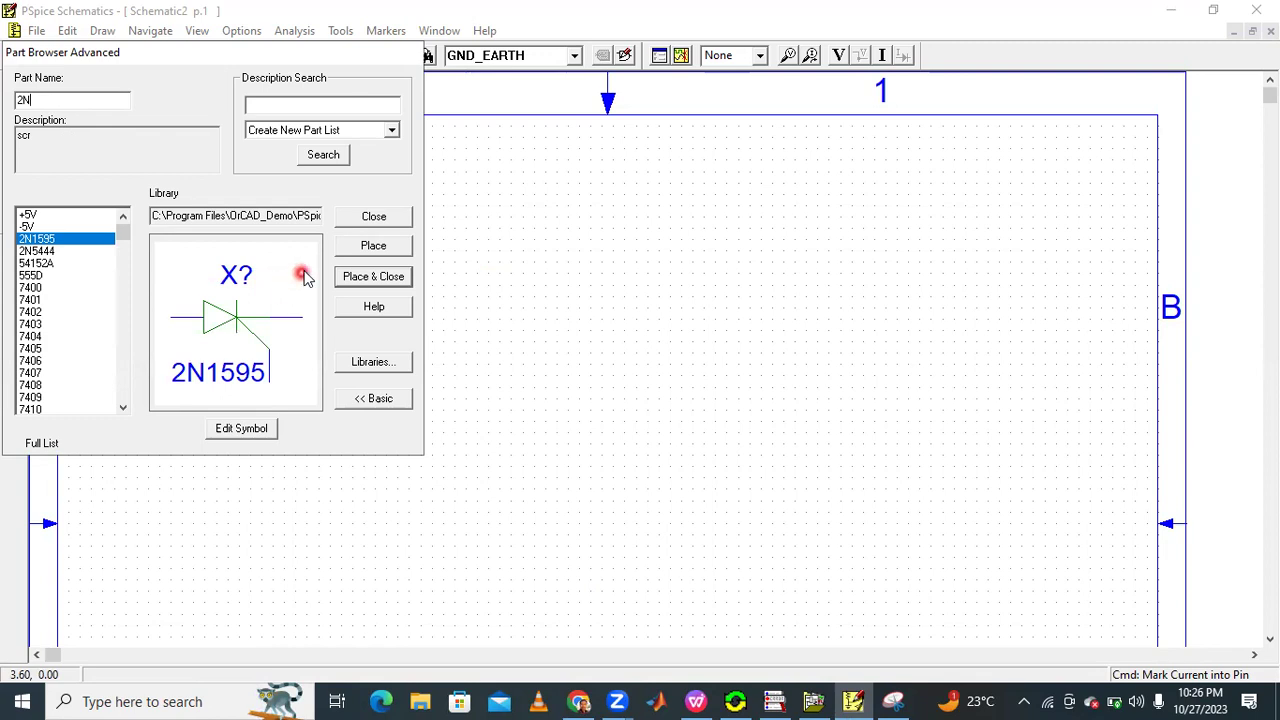
left_click(374, 246)
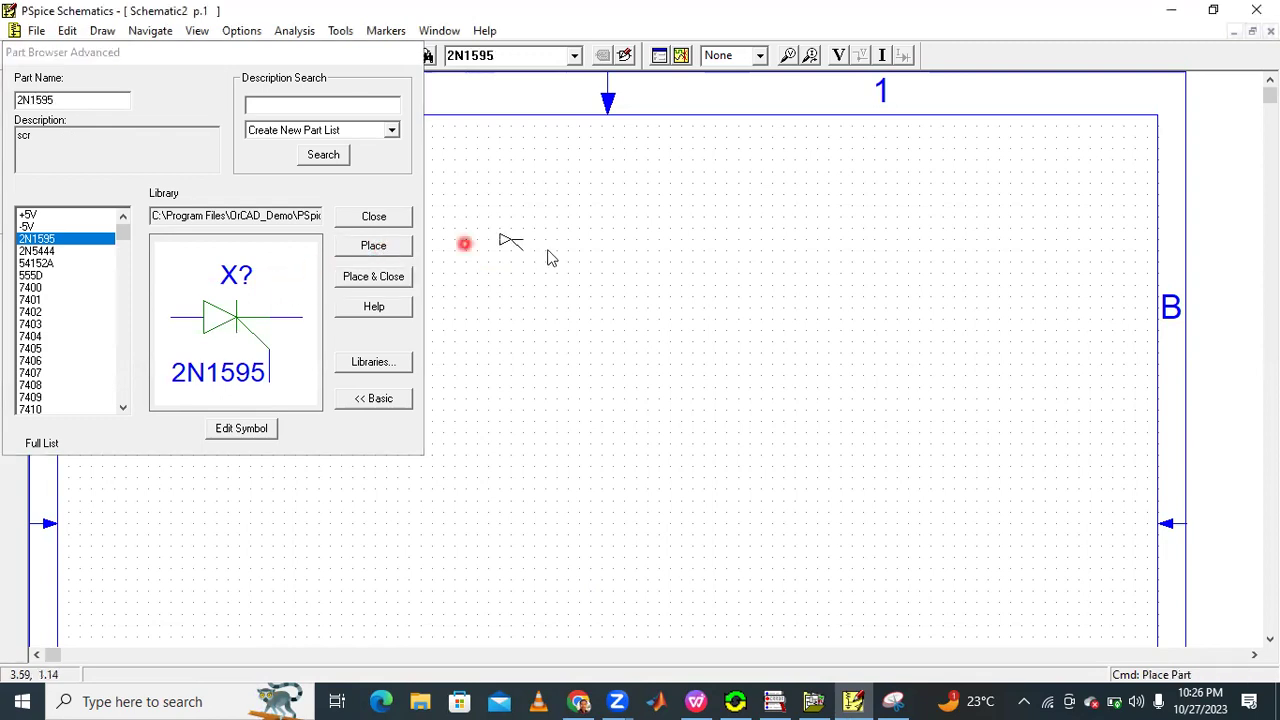
left_click(748, 284)
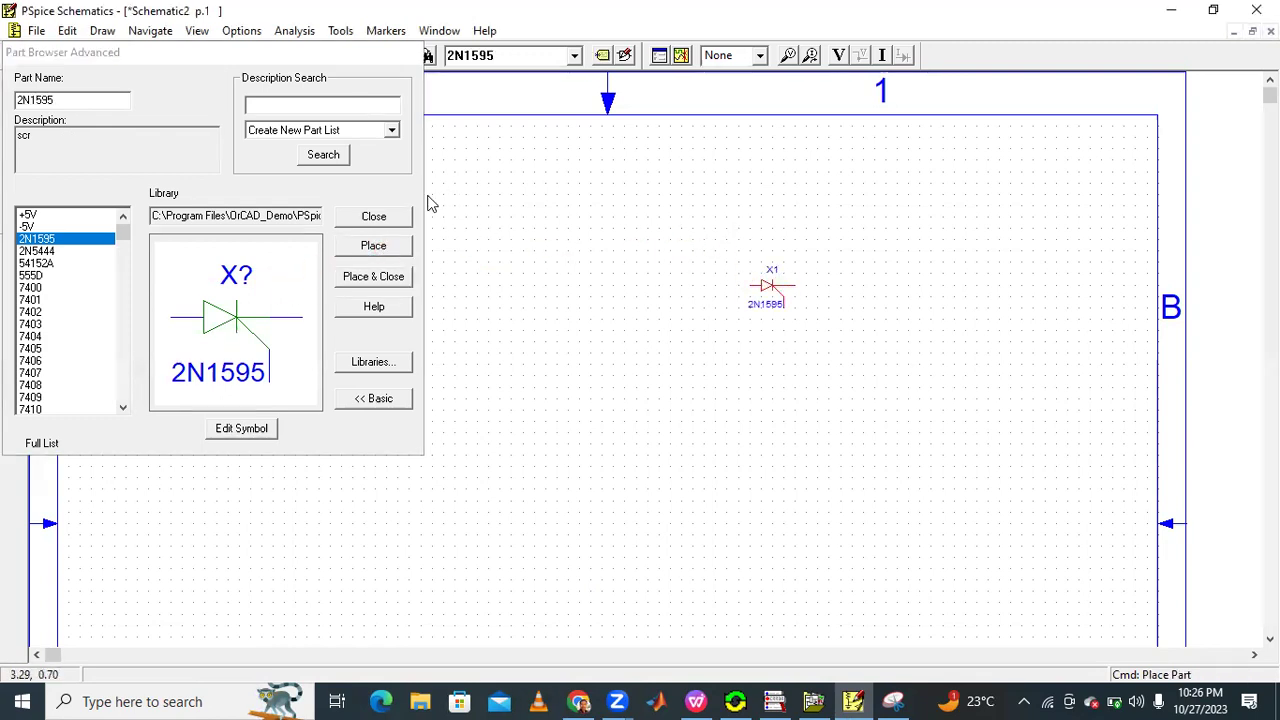
left_click(408, 218)
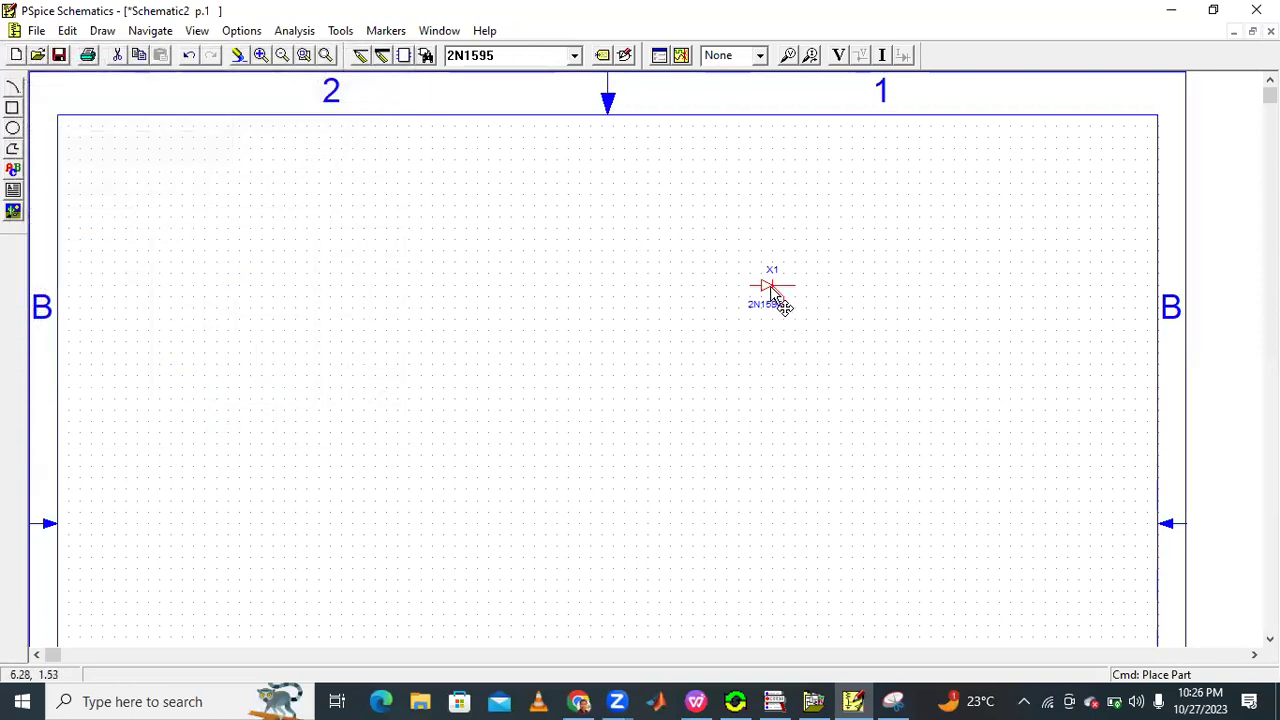
Rotate the SCR three times so its anode faces up and its gate lead extends to the left.
key("ctrl+r")
key("ctrl+r")
key("ctrl+r")
left_click(730, 245)
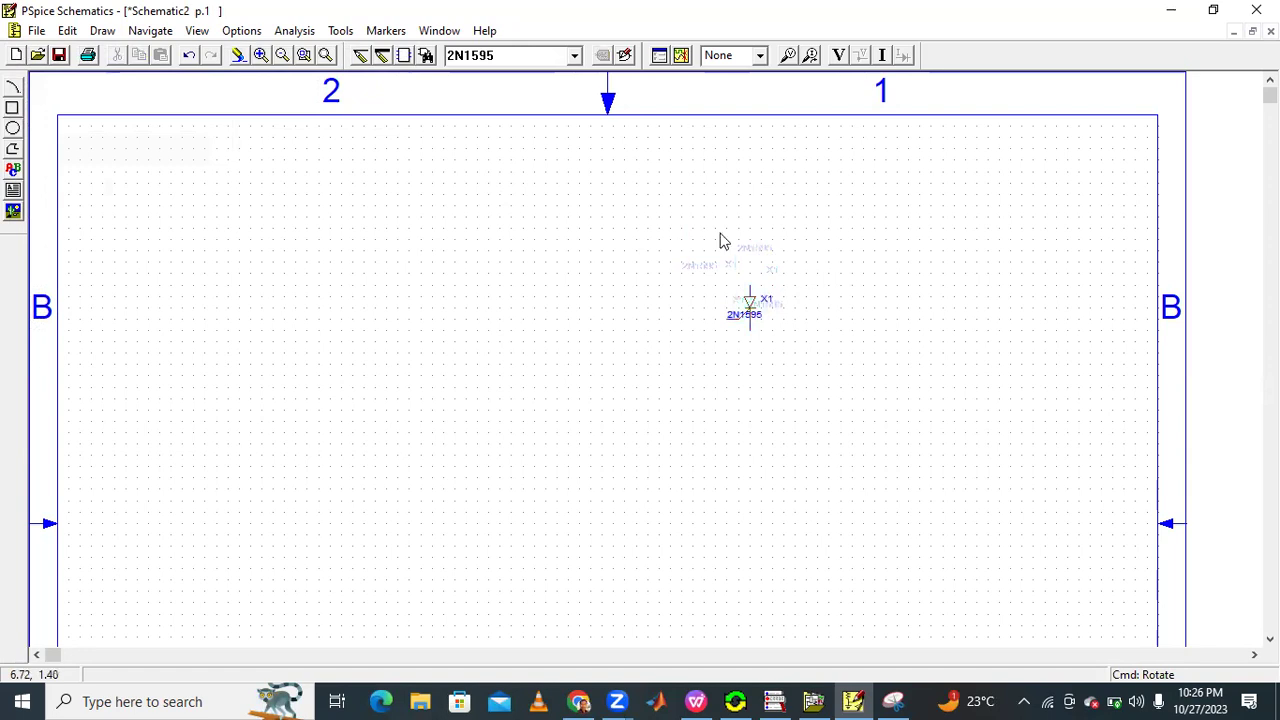
left_click(325, 55)
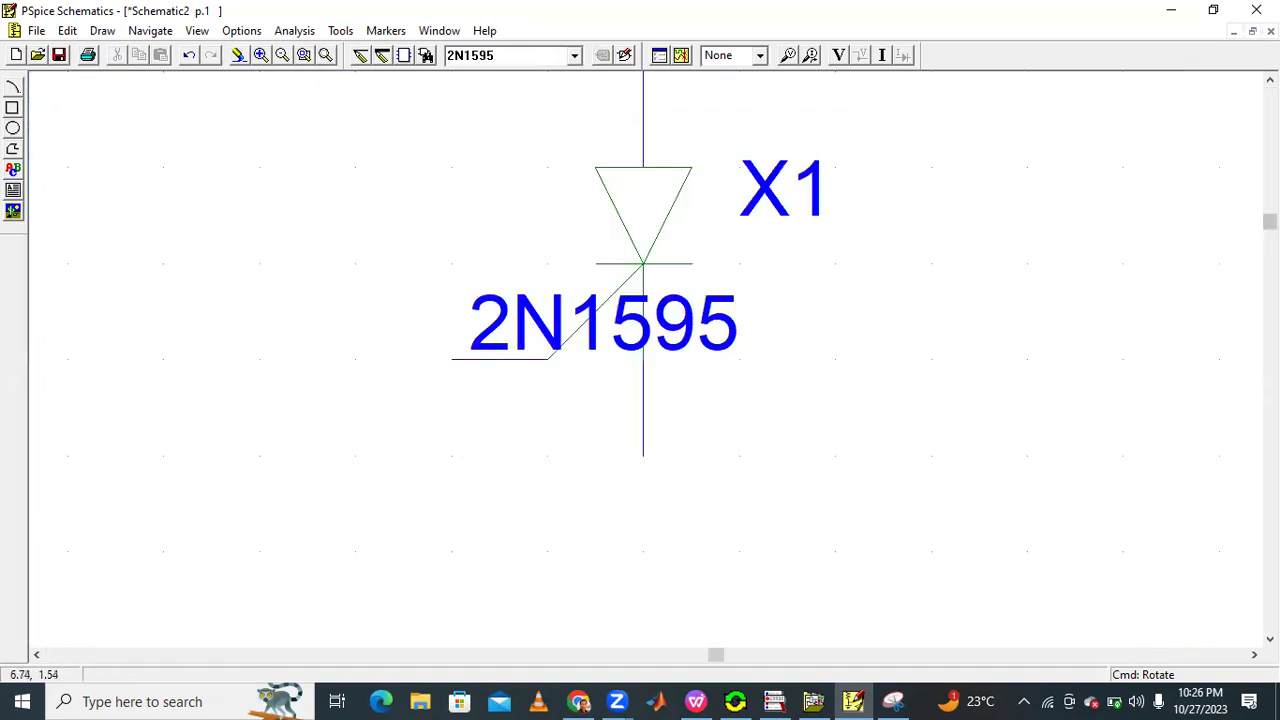
scroll(690, 420, "up", 3)
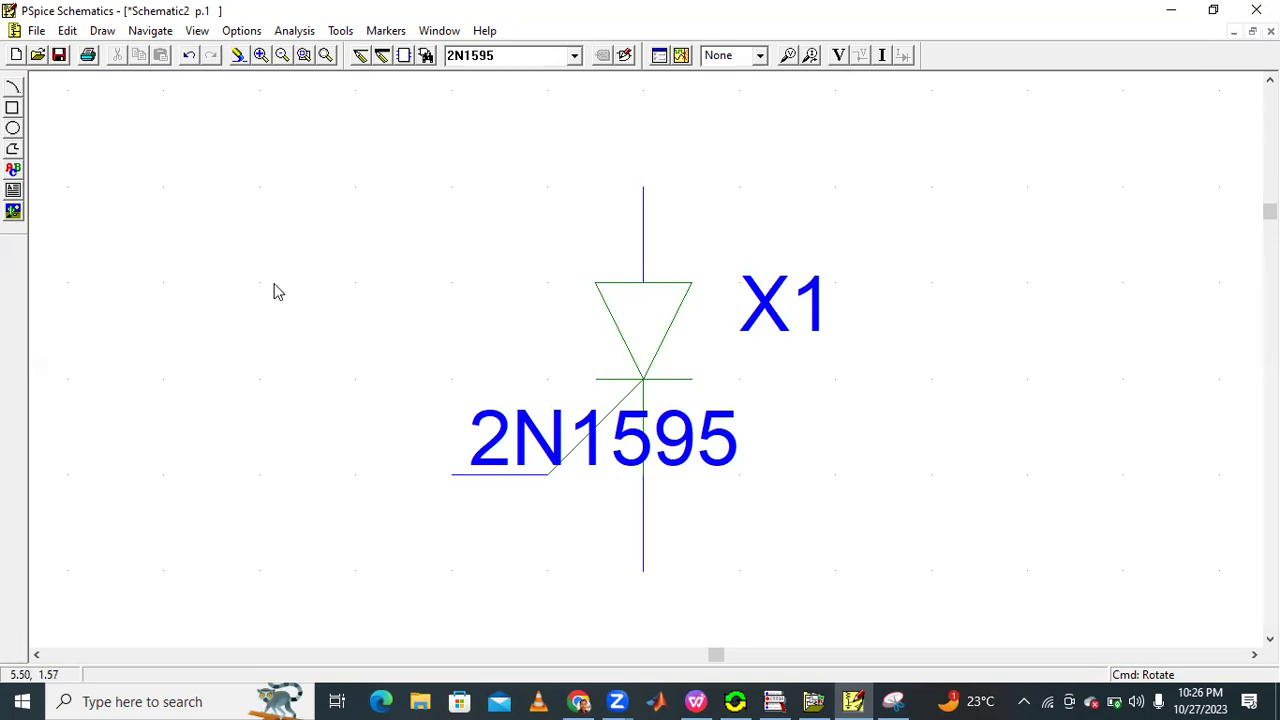
left_click(645, 252)
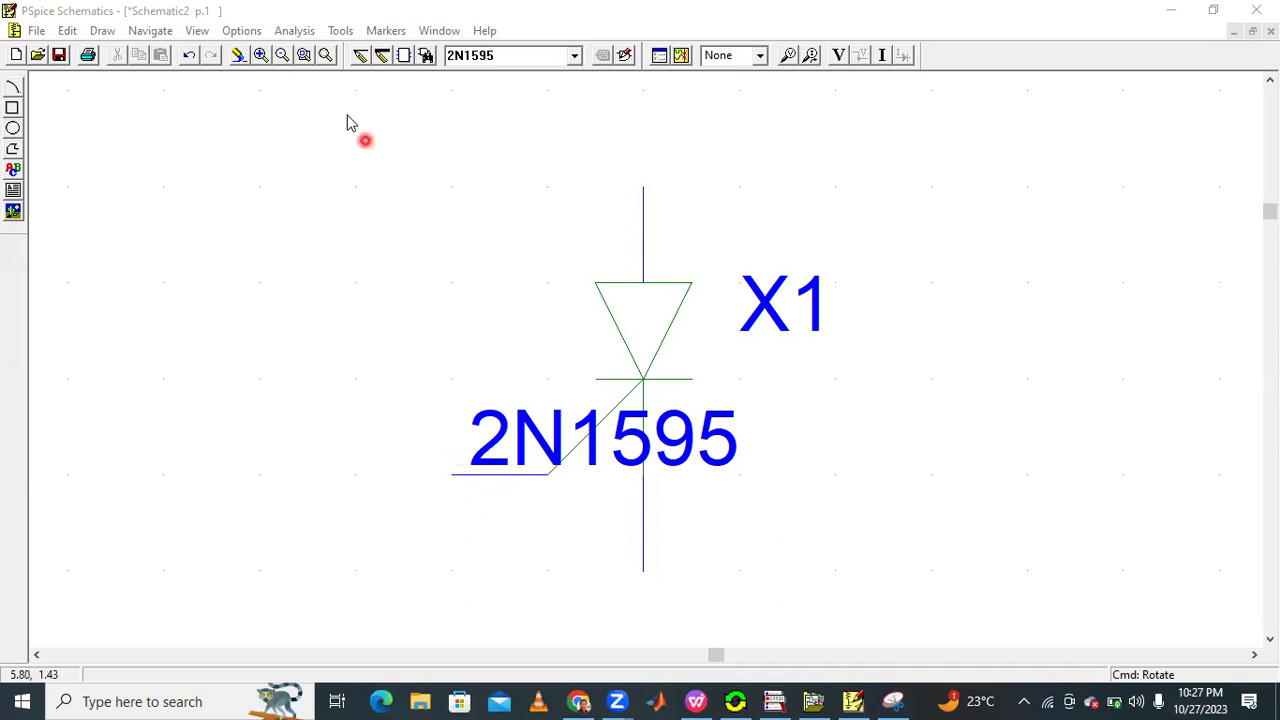
Place two resistors to the left of the SCR, one above it and one level with its gate.
left_click(281, 55)
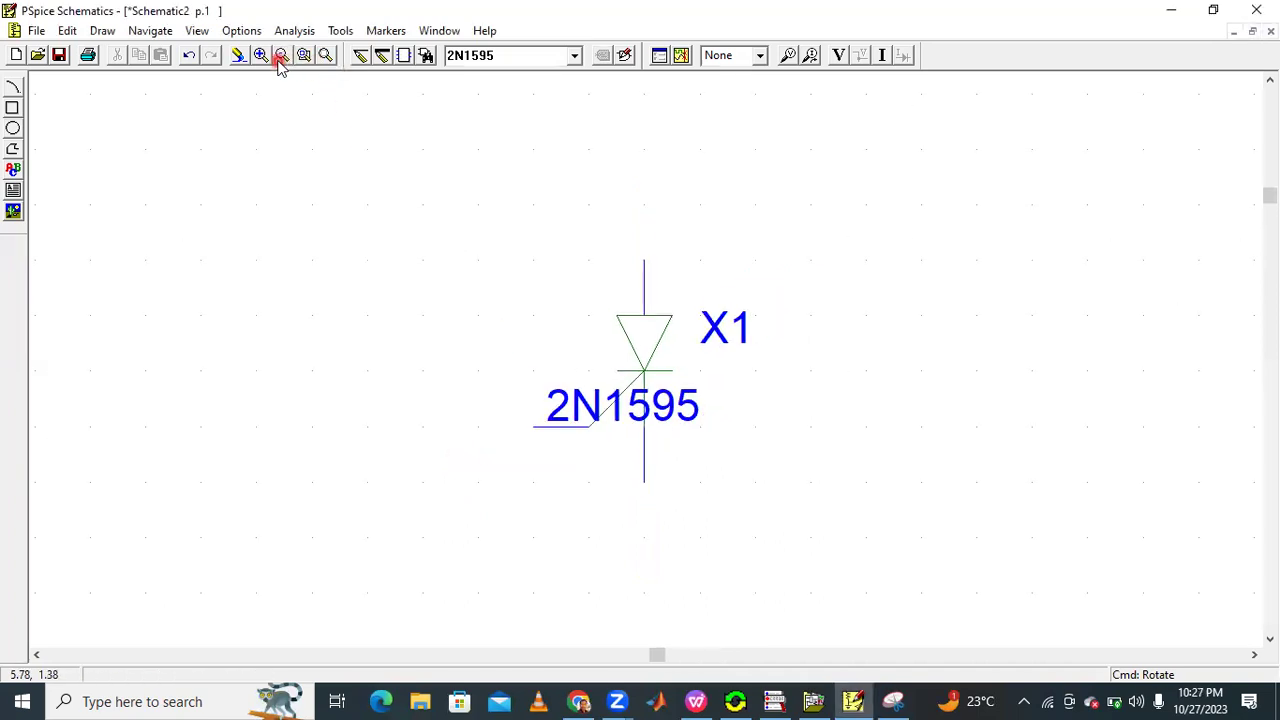
left_click(281, 55)
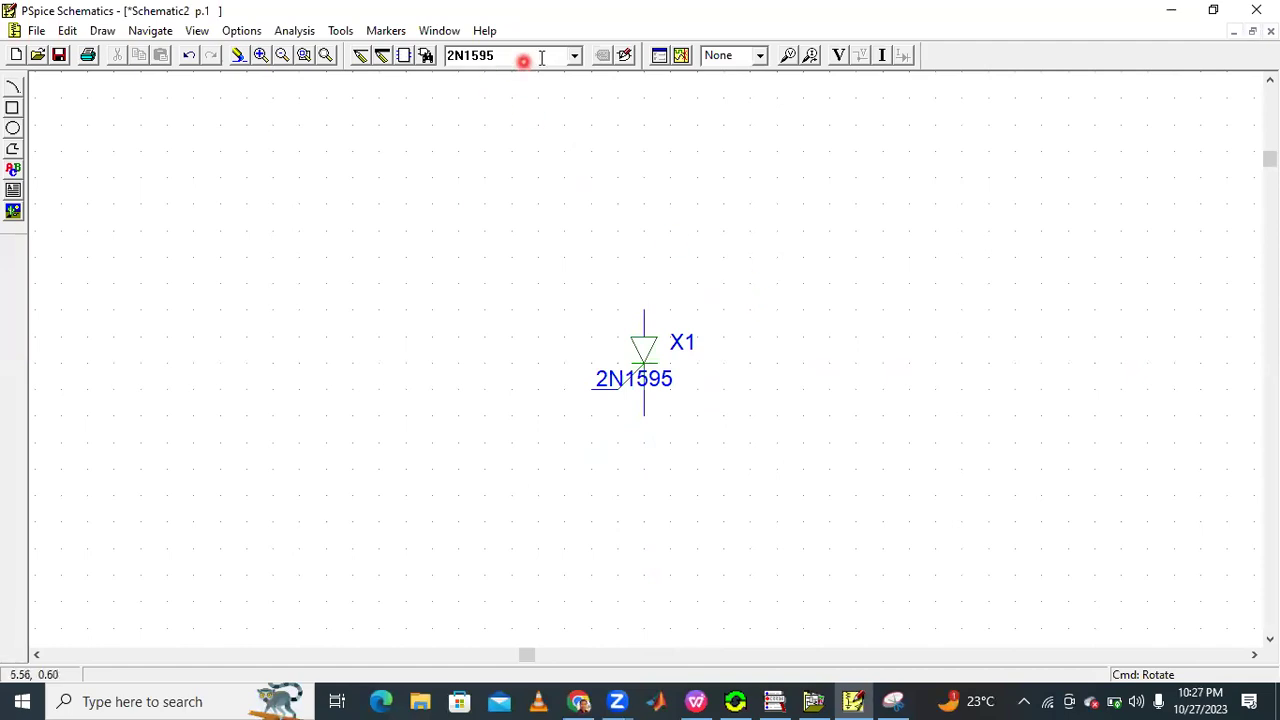
left_click(574, 55)
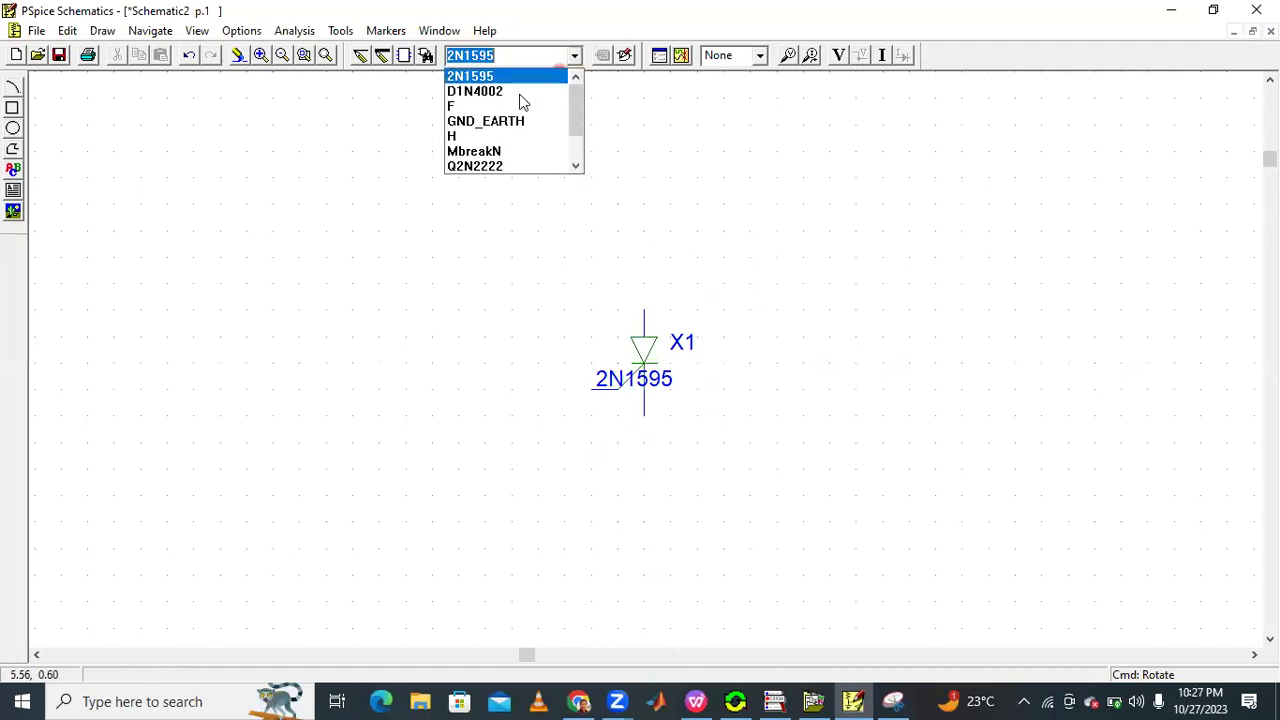
left_click_drag(574, 123, 580, 155)
left_click(486, 150)
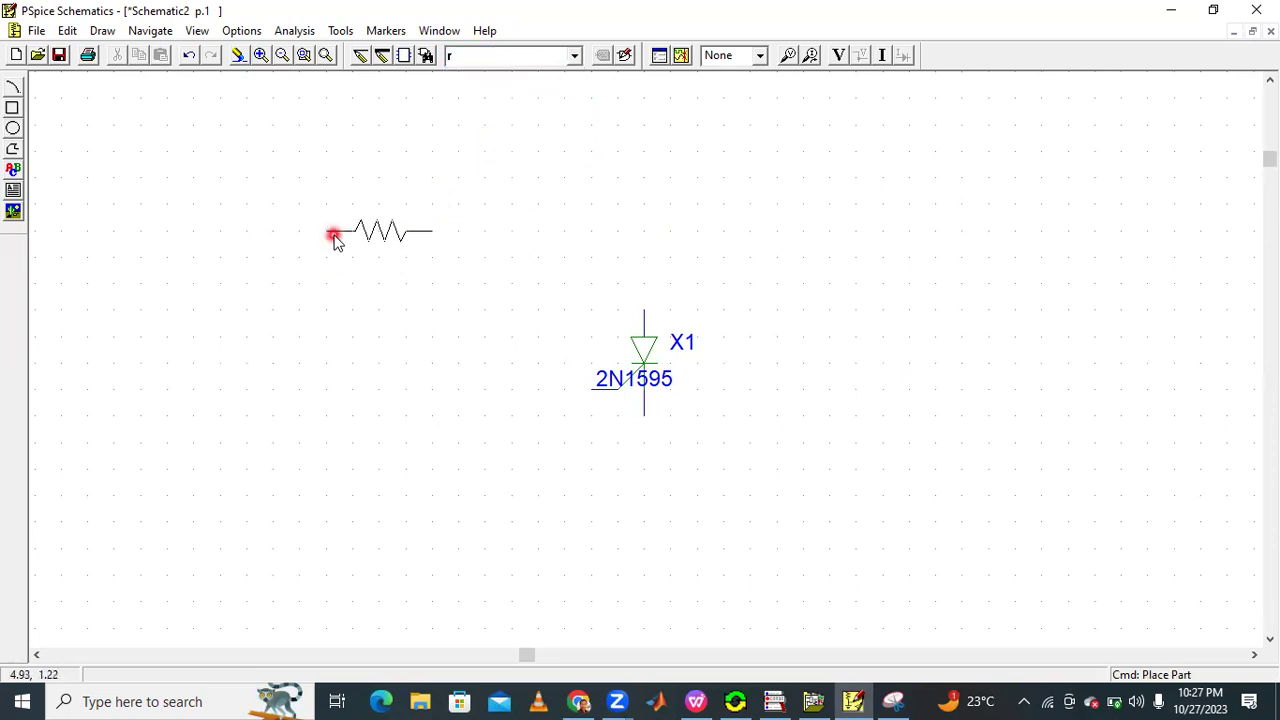
left_click(382, 205)
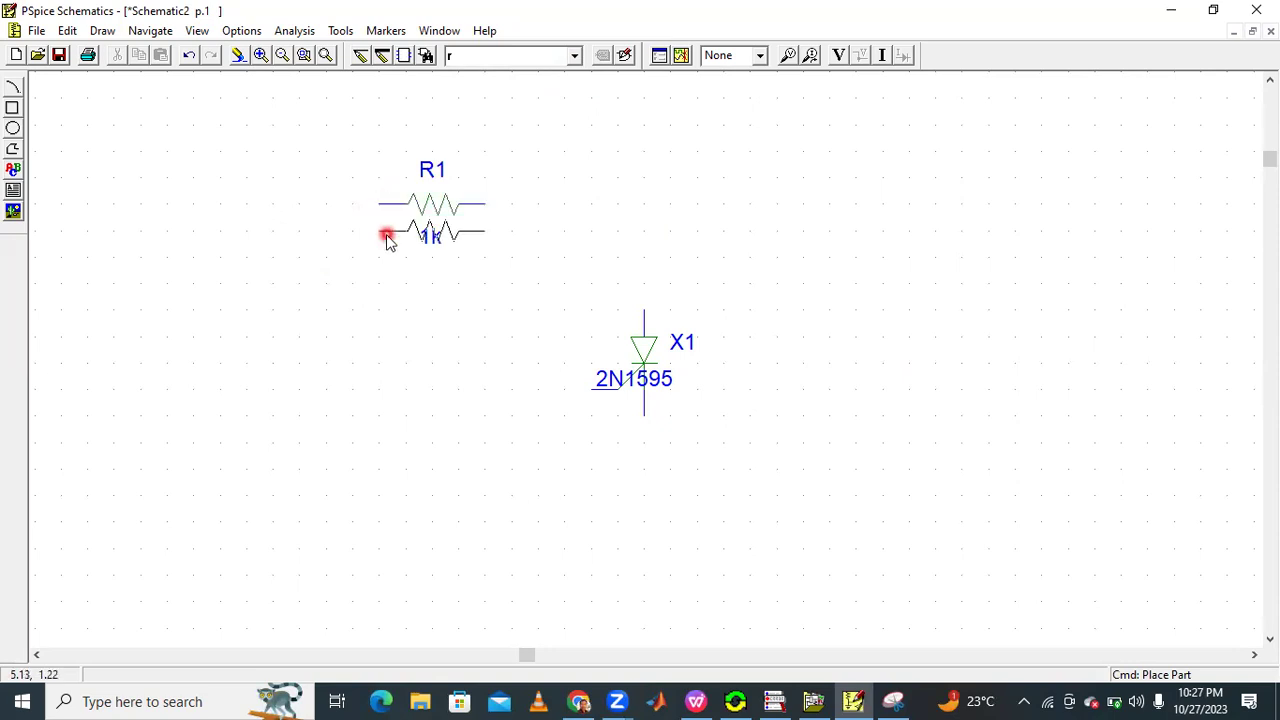
left_click(383, 390)
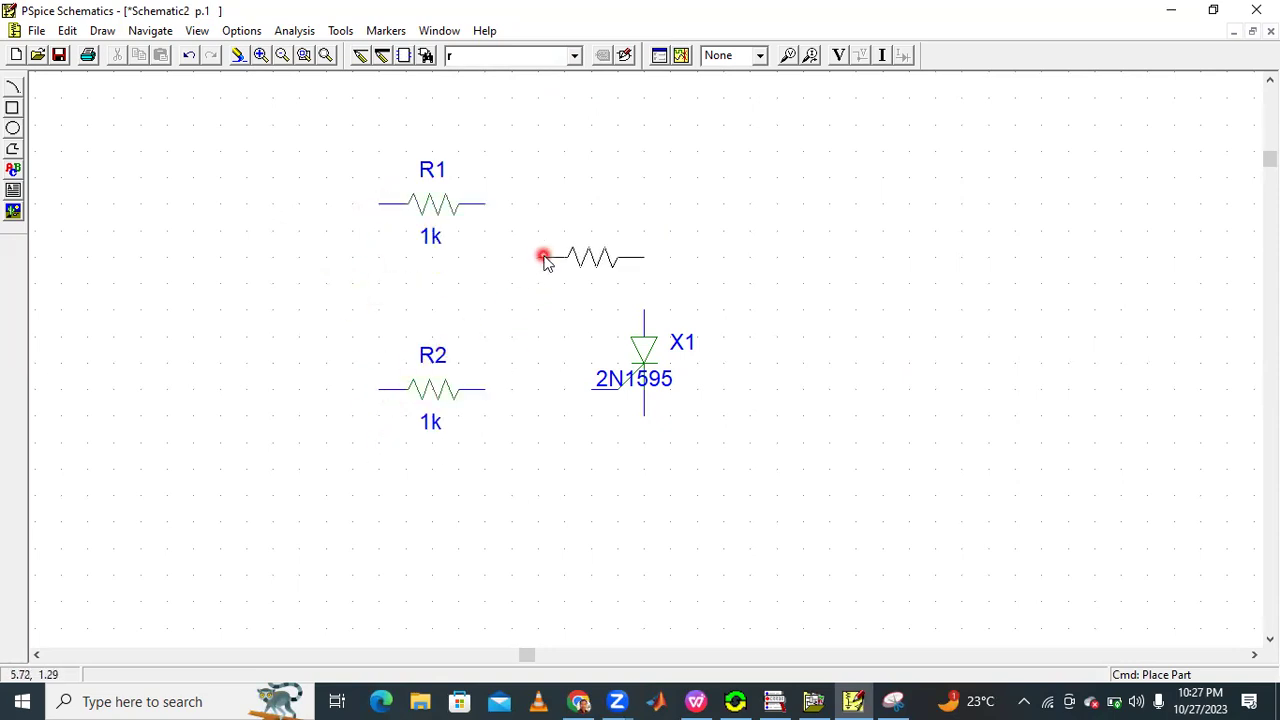
right_click(543, 254)
Place a VSIN voltage source and move it to the left of the two resistors, between their heights.
left_click(575, 58)
left_click(427, 58)
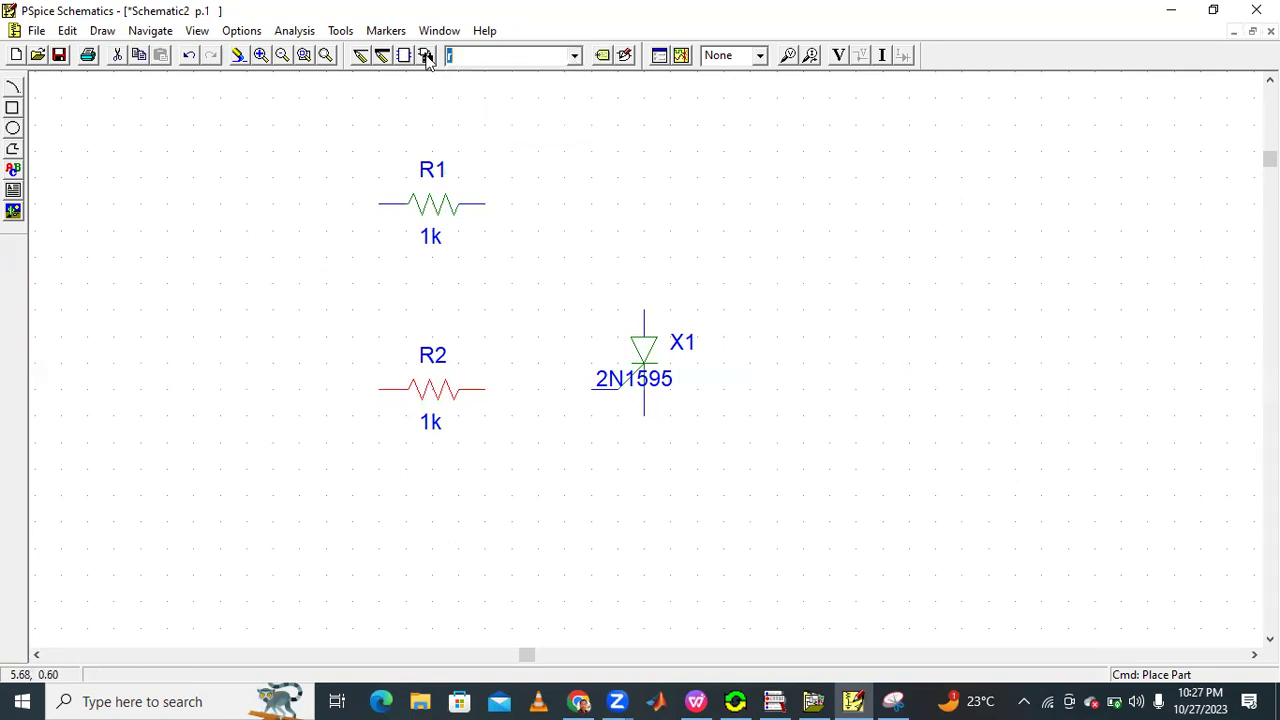
left_click(427, 58)
key("BackSpace")
type("VSIN")
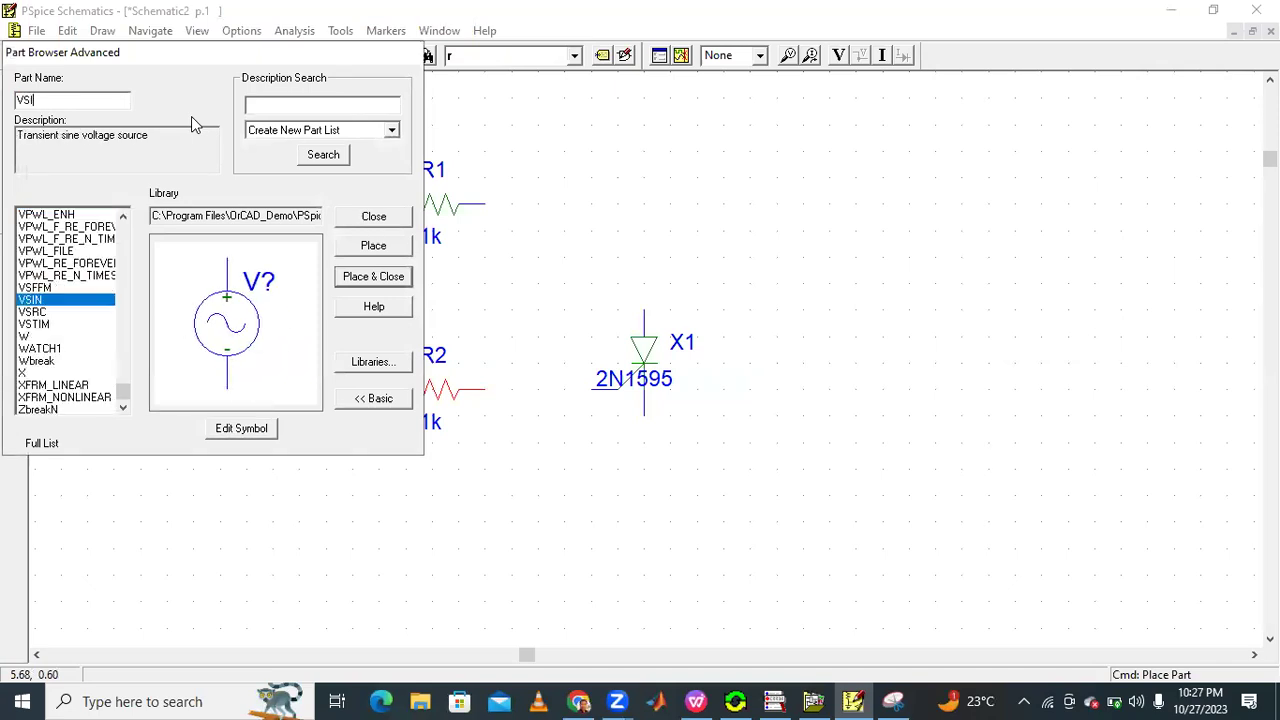
left_click(373, 247)
left_click(208, 508)
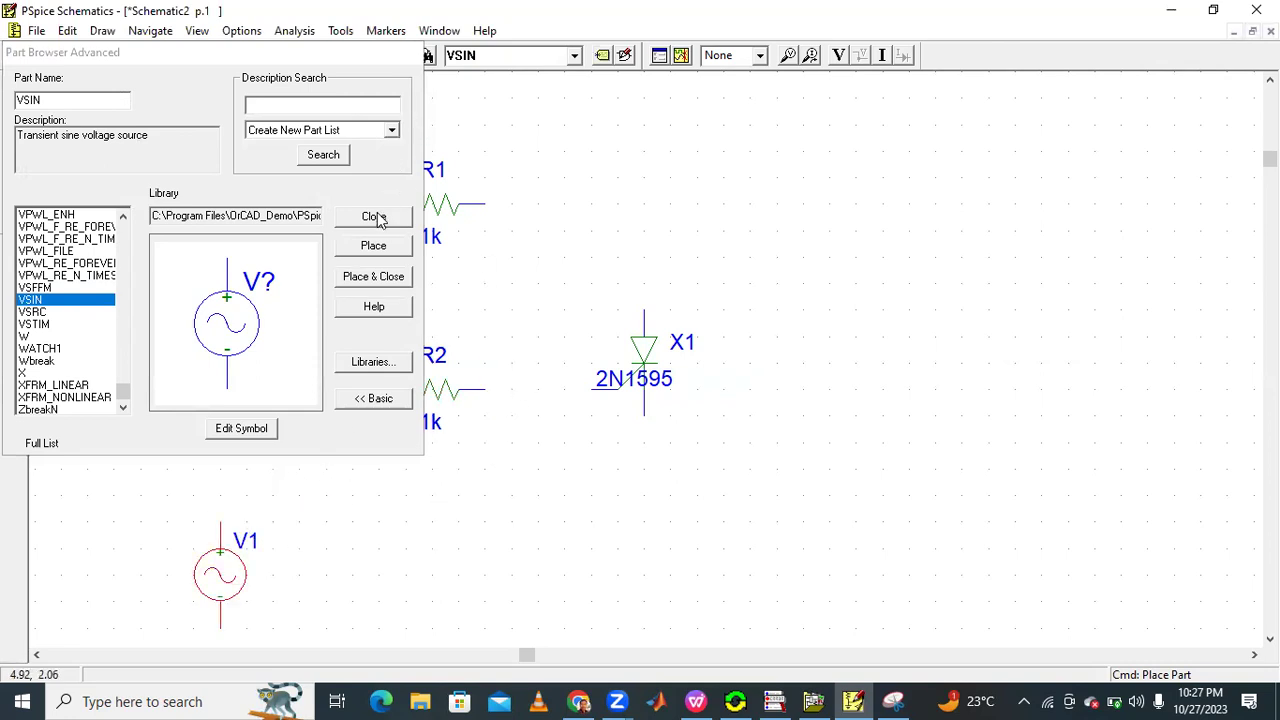
left_click(373, 217)
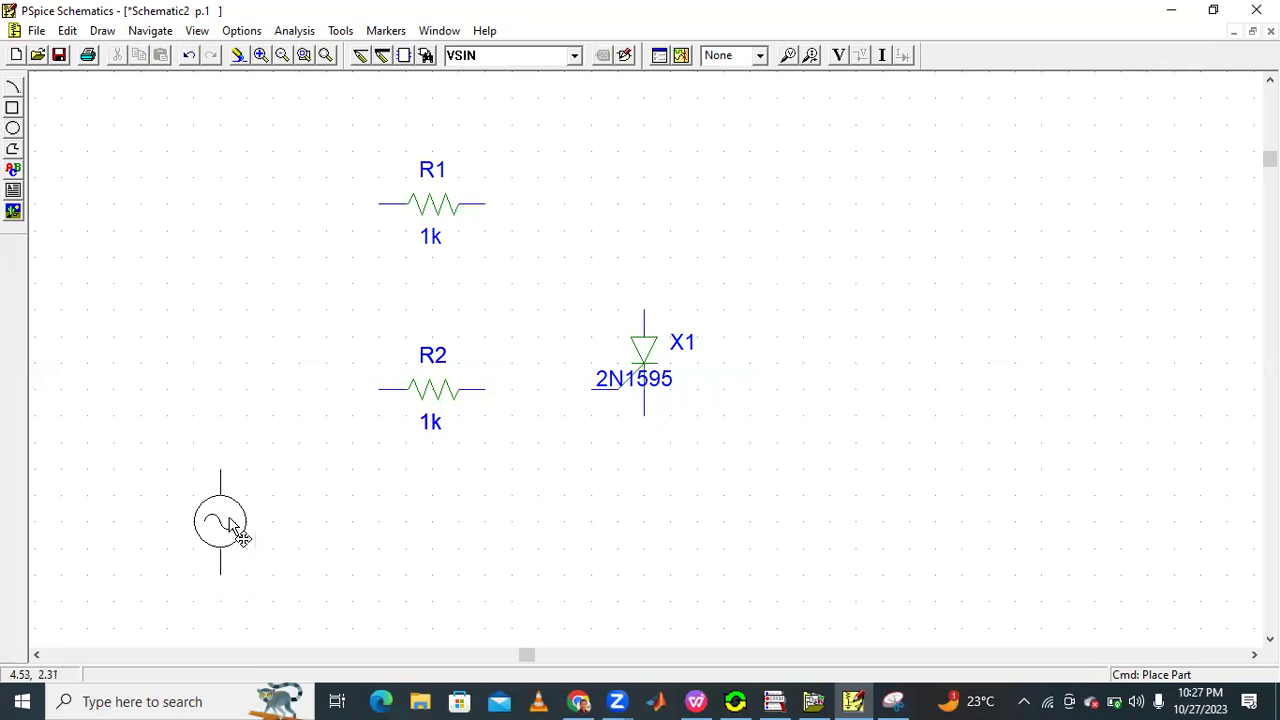
left_click(247, 356)
left_click(690, 250)
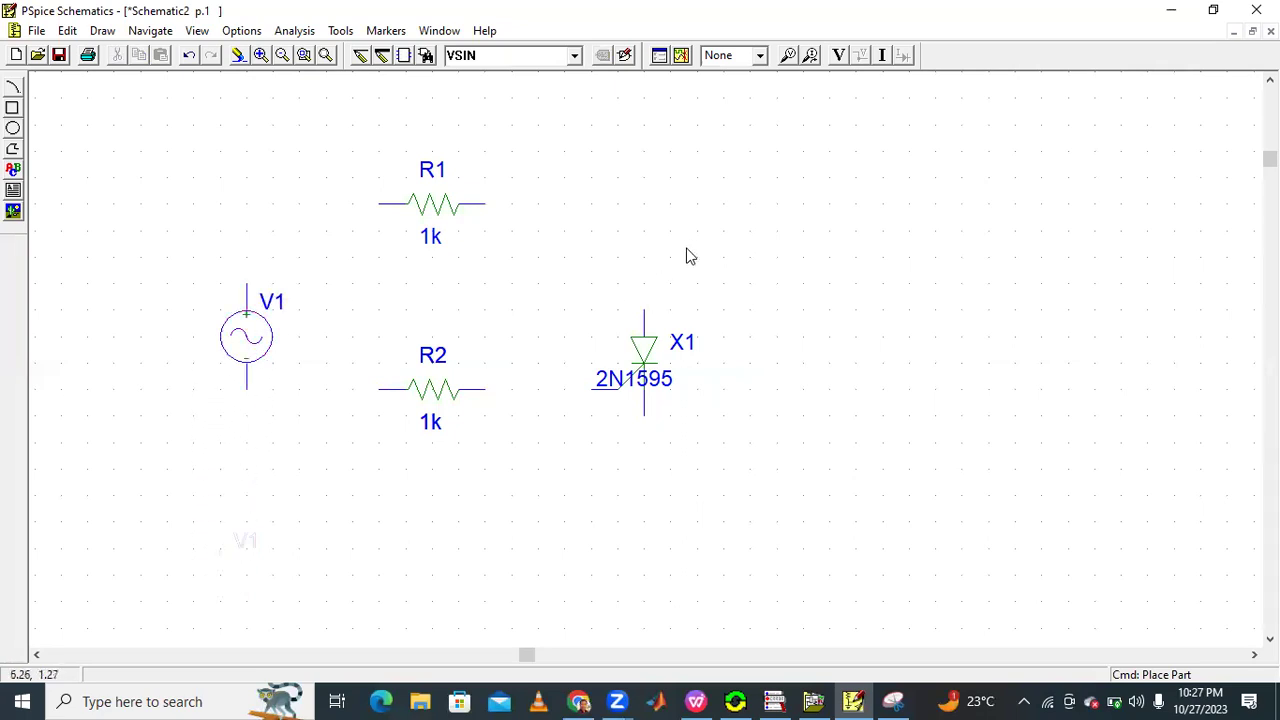
Place a VDC source below the lower resistor.
left_click(574, 55)
scroll(543, 123, "up", 1)
scroll(516, 150, "down", 2)
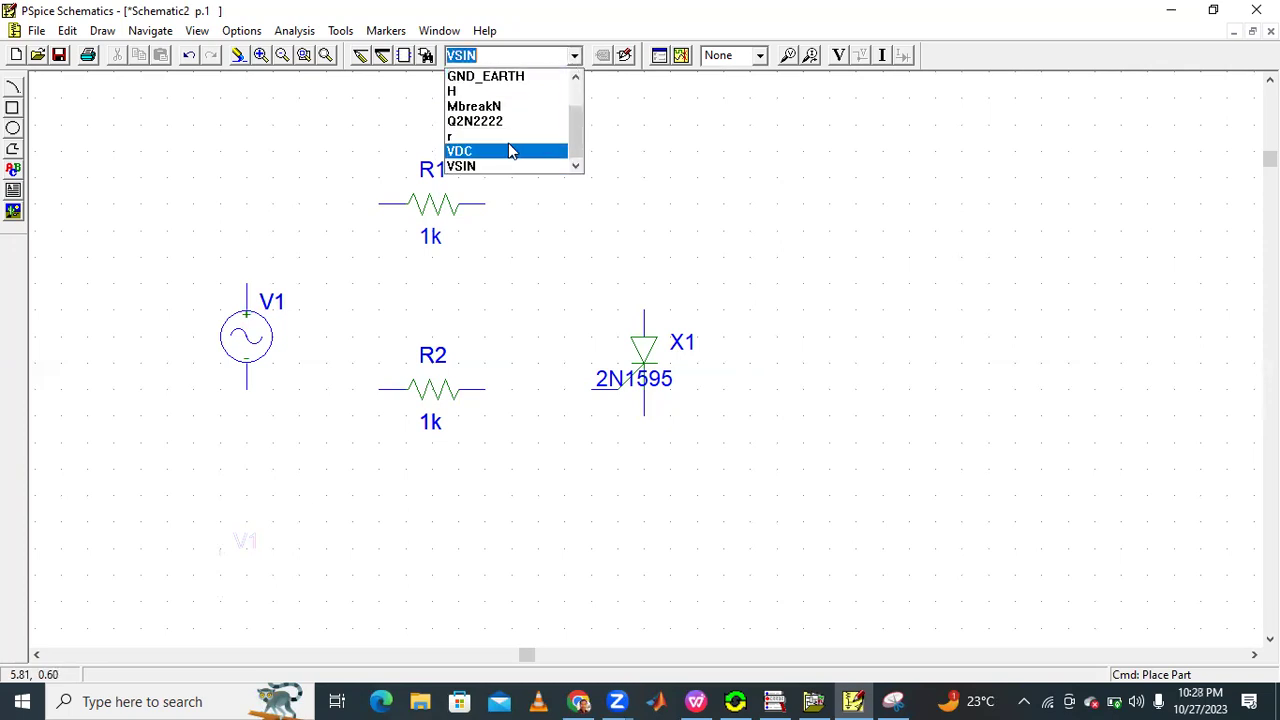
left_click(511, 150)
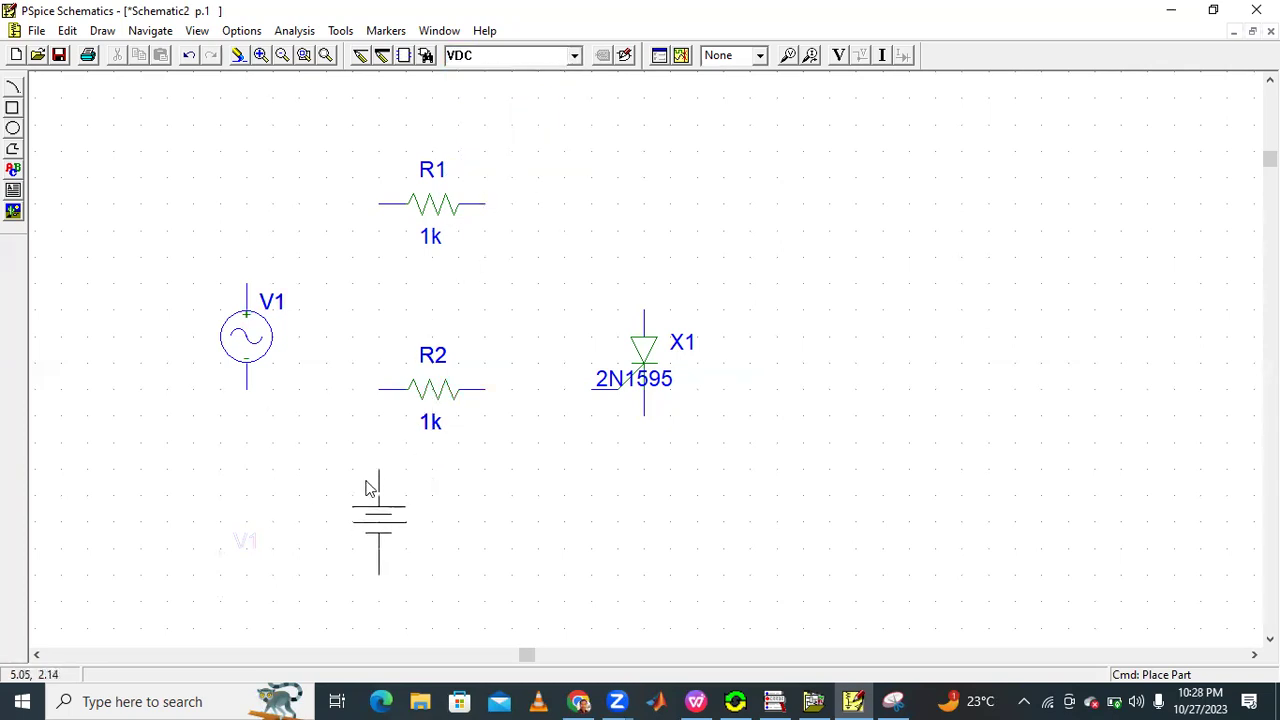
left_click(366, 488)
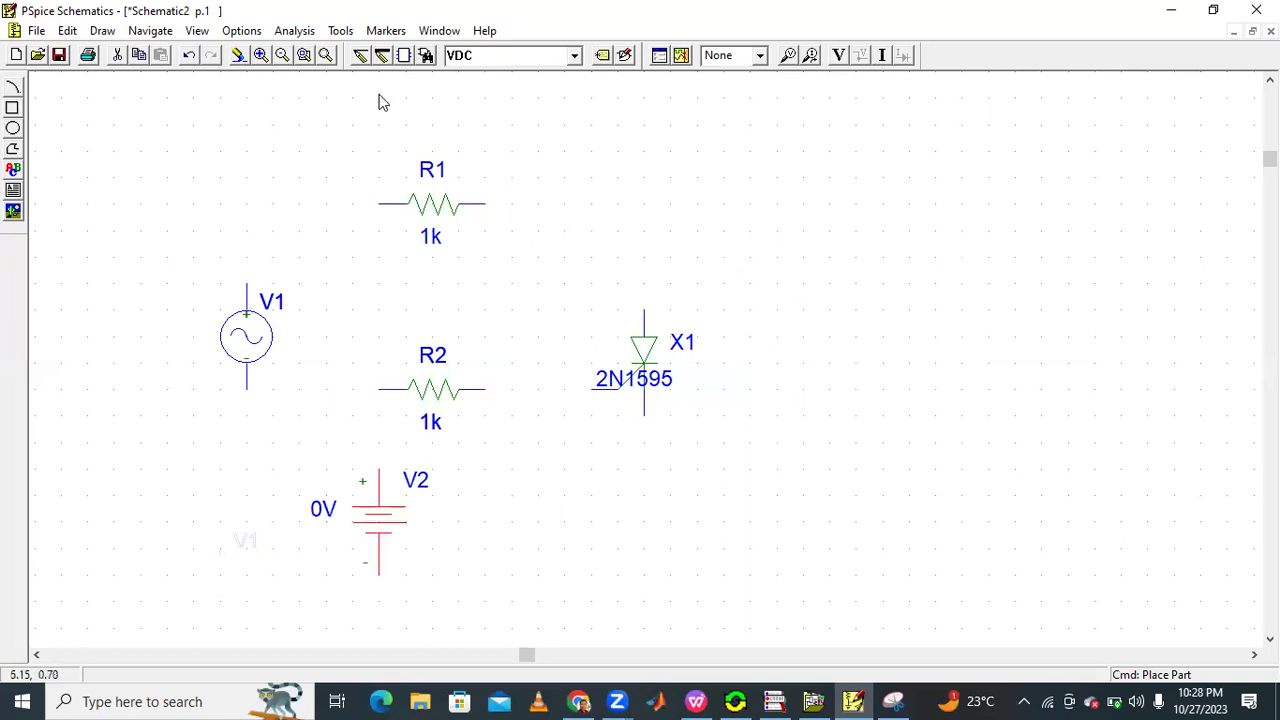
Wire the positive terminal of V1 through R1 to the anode of the SCR.
left_click(326, 60)
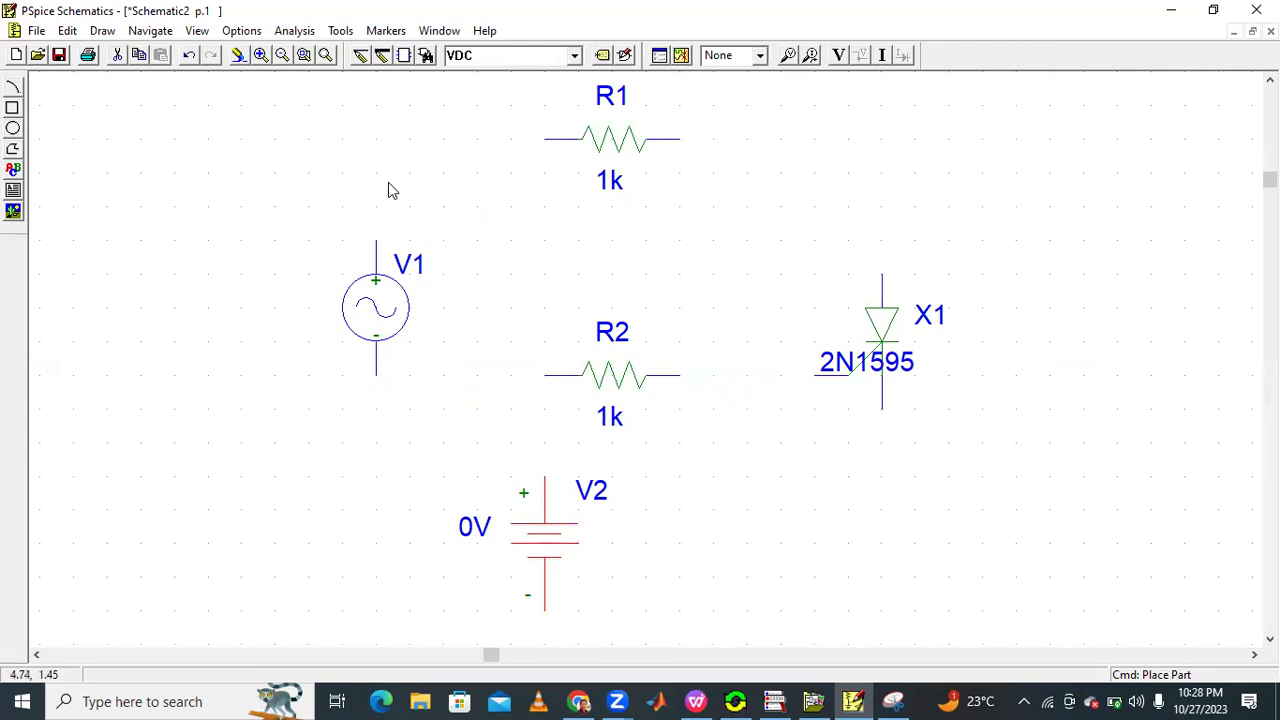
left_click(360, 57)
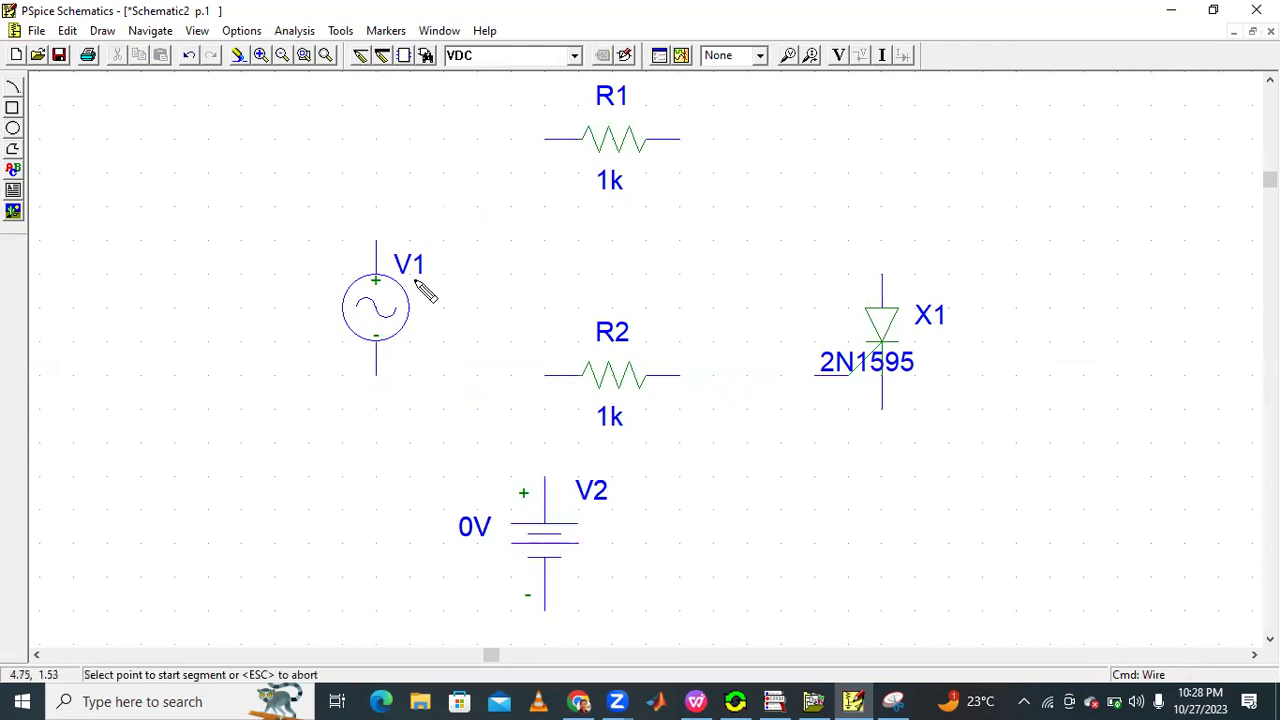
left_click(375, 243)
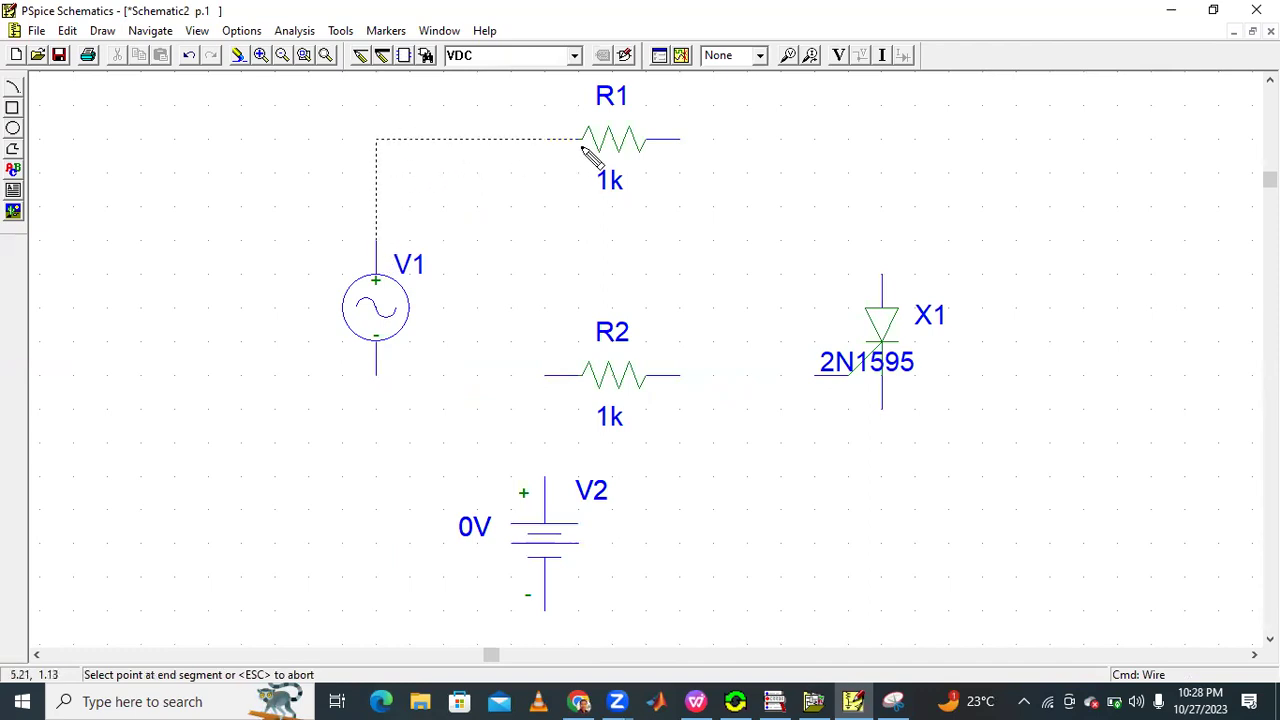
left_click(555, 140)
left_click(679, 142)
left_click(881, 282)
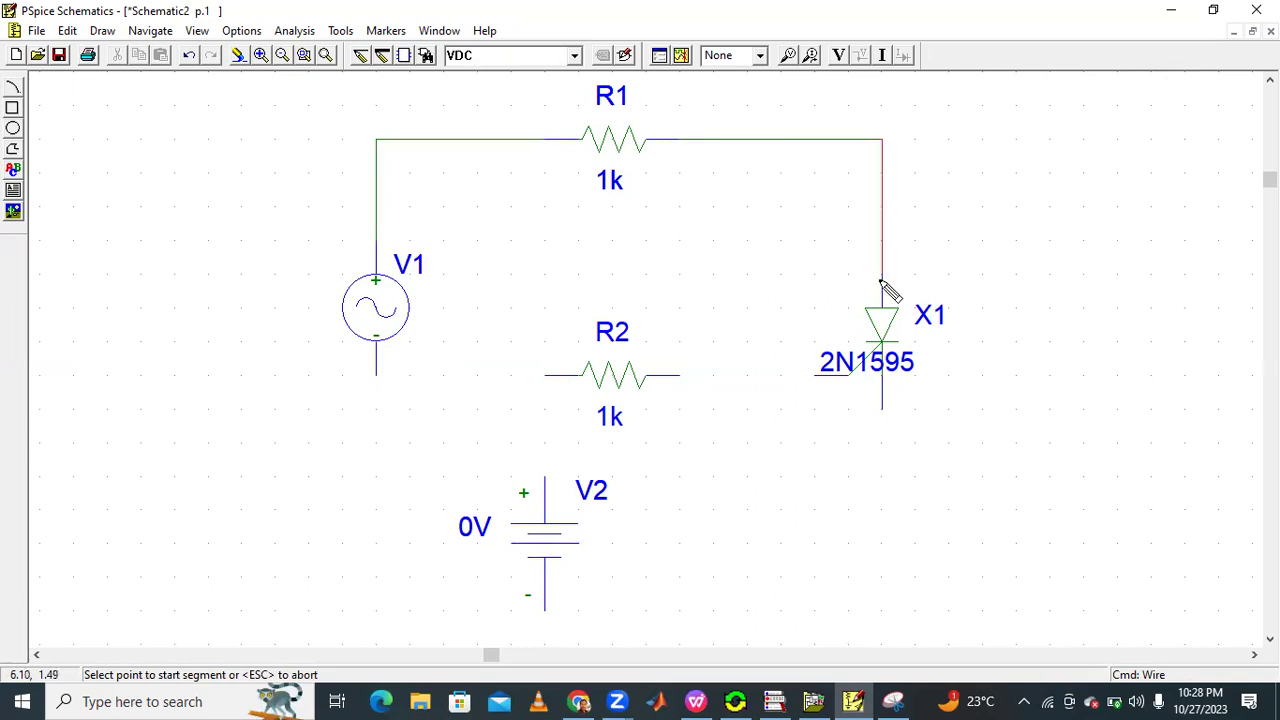
Wire the negative terminal of V1 along the bottom, past the negative terminal of V2, to the SCR's cathode.
left_click(375, 375)
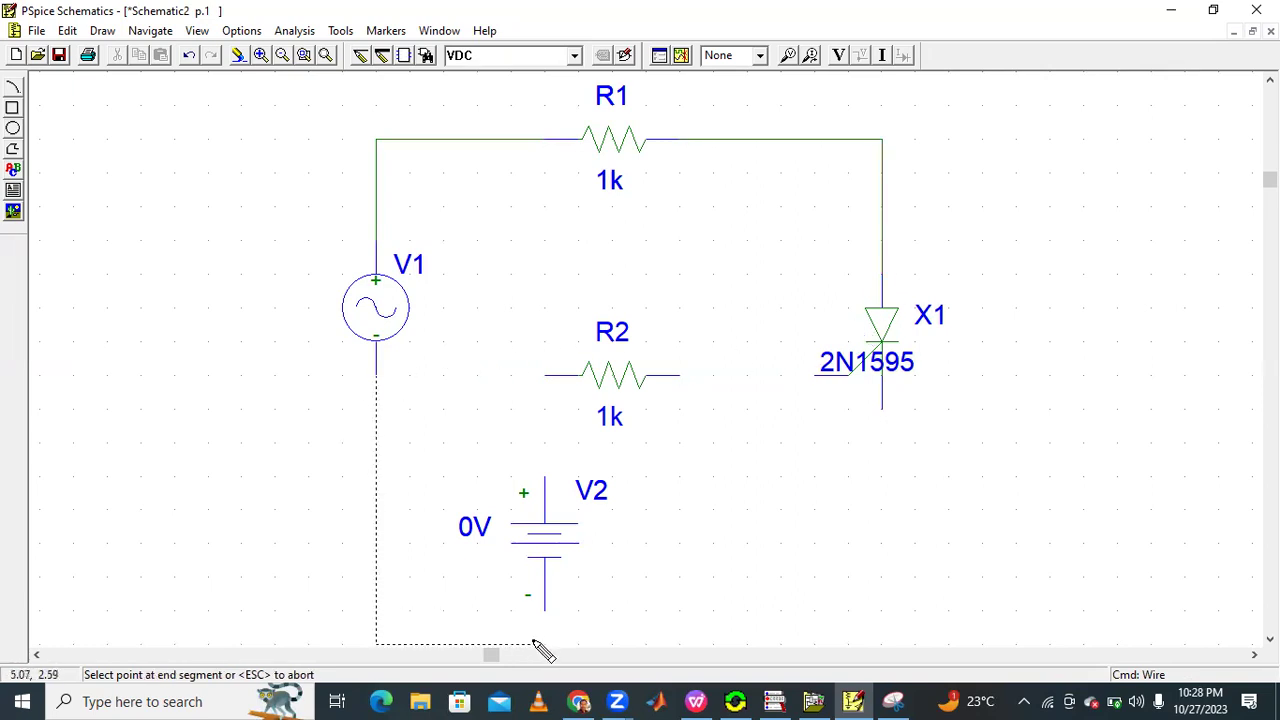
left_click(609, 624)
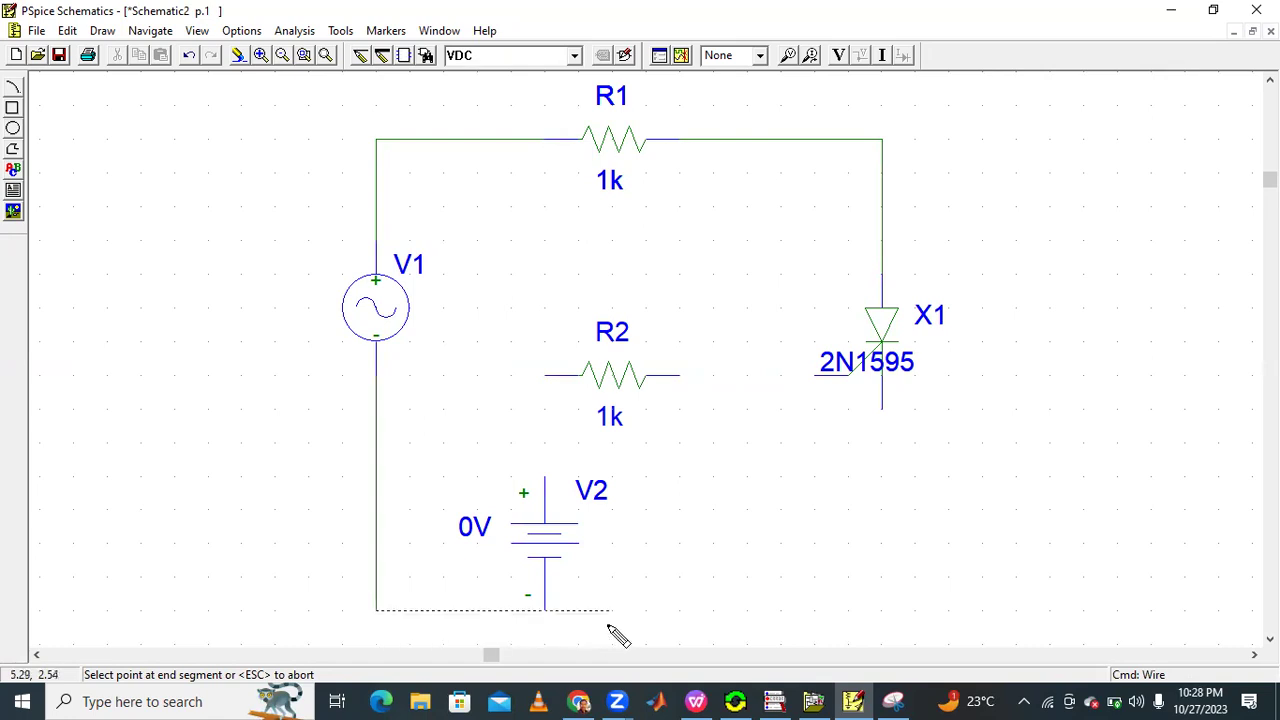
left_click(882, 408)
key("Escape")
Move V2 up and R2 to the right, and wire the positive terminal of V2 through R2 to the SCR's gate.
left_click_drag(548, 543, 660, 385)
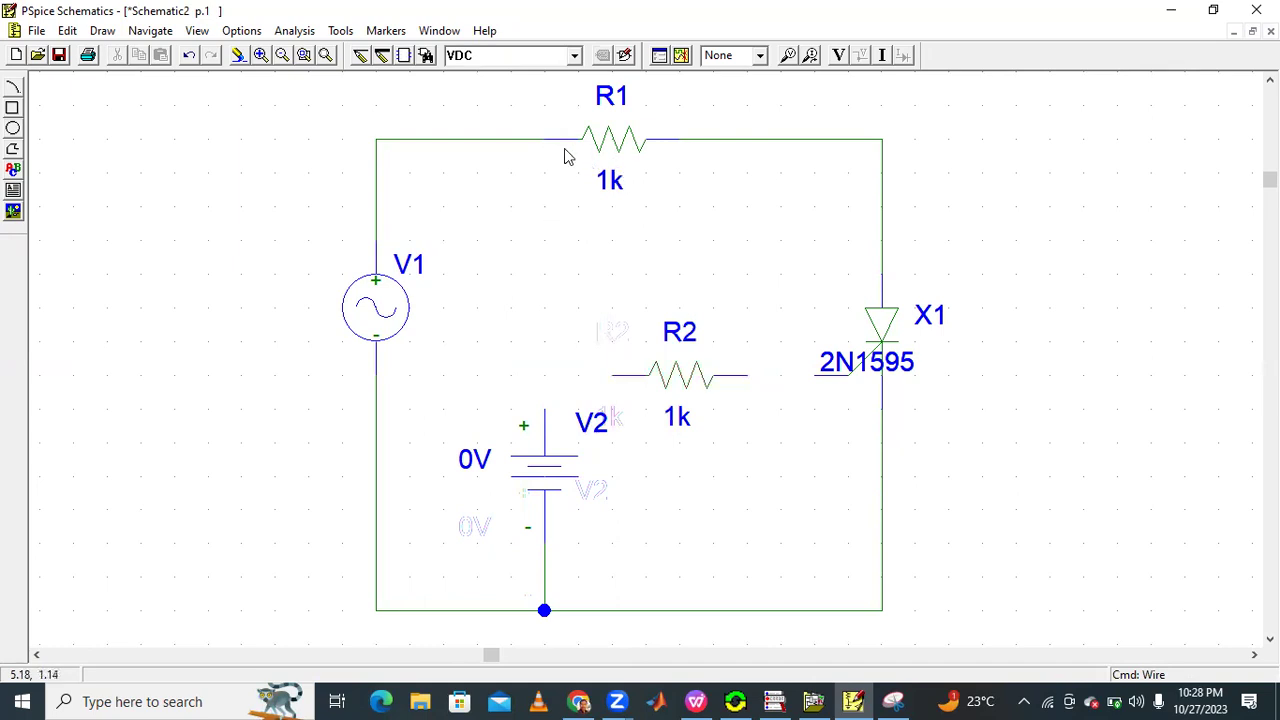
left_click(362, 58)
left_click(544, 410)
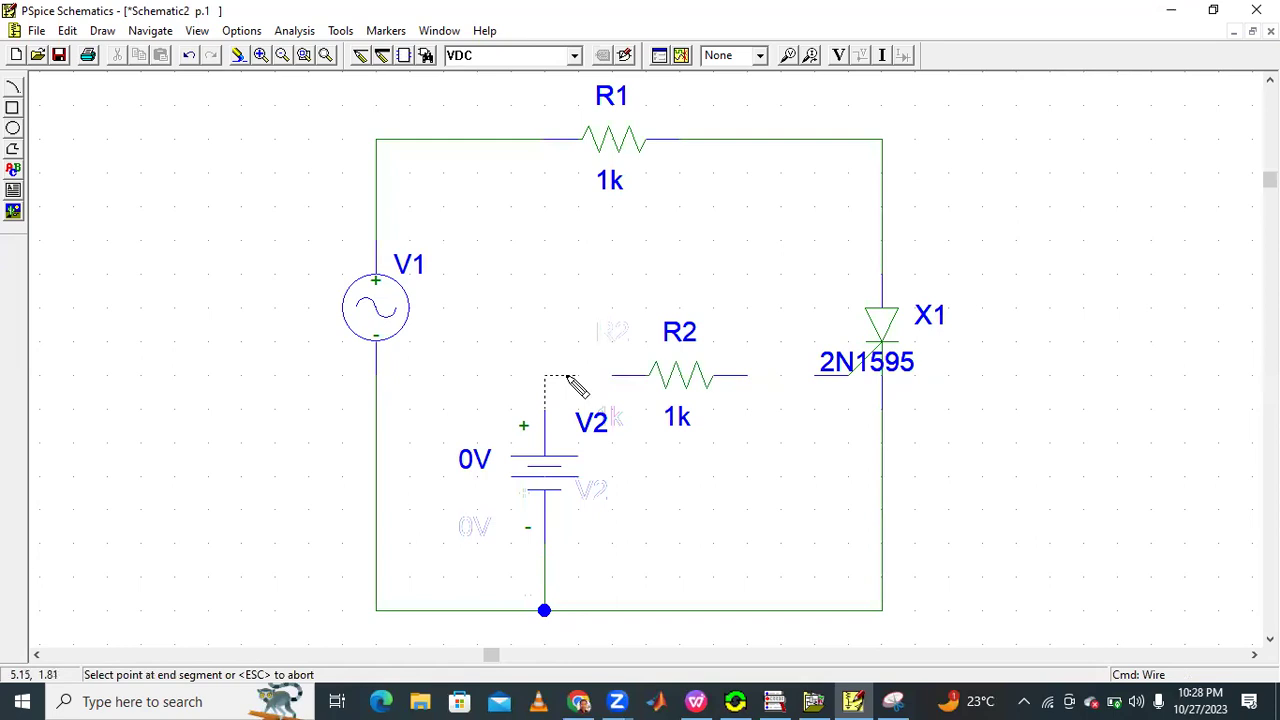
left_click(612, 376)
left_click(748, 376)
left_click(818, 384)
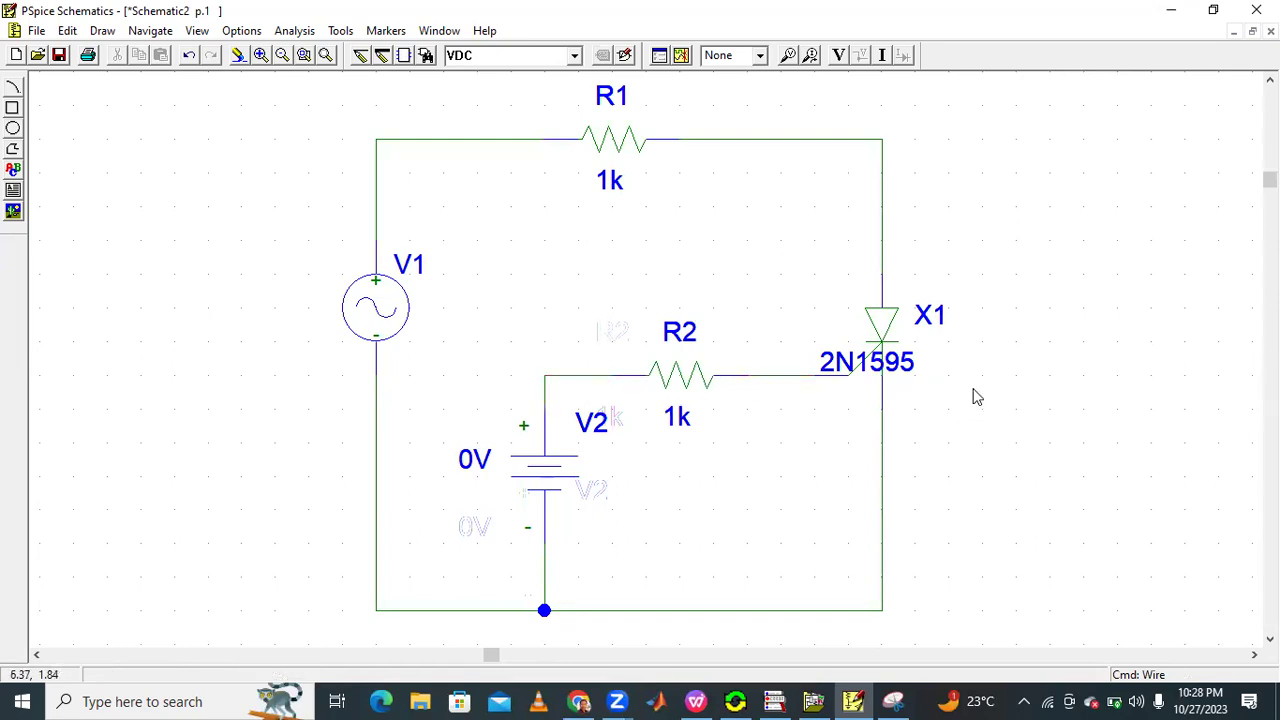
Move the SCR's 2N1595 label up and to the left, clear of the gate and cathode wires.
left_click(882, 370)
left_click_drag(882, 370, 816, 337)
left_click(1036, 351)
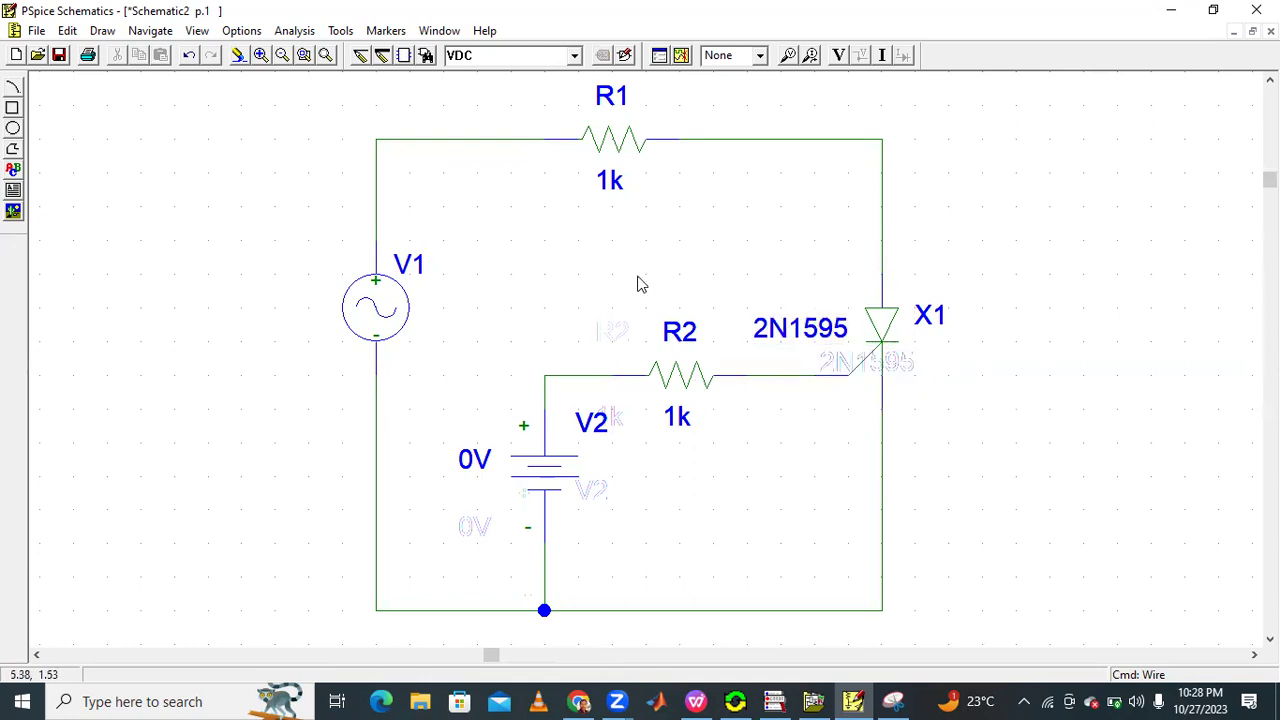
Set the DC attribute of source V2 to 5V and save it.
double_click(536, 486)
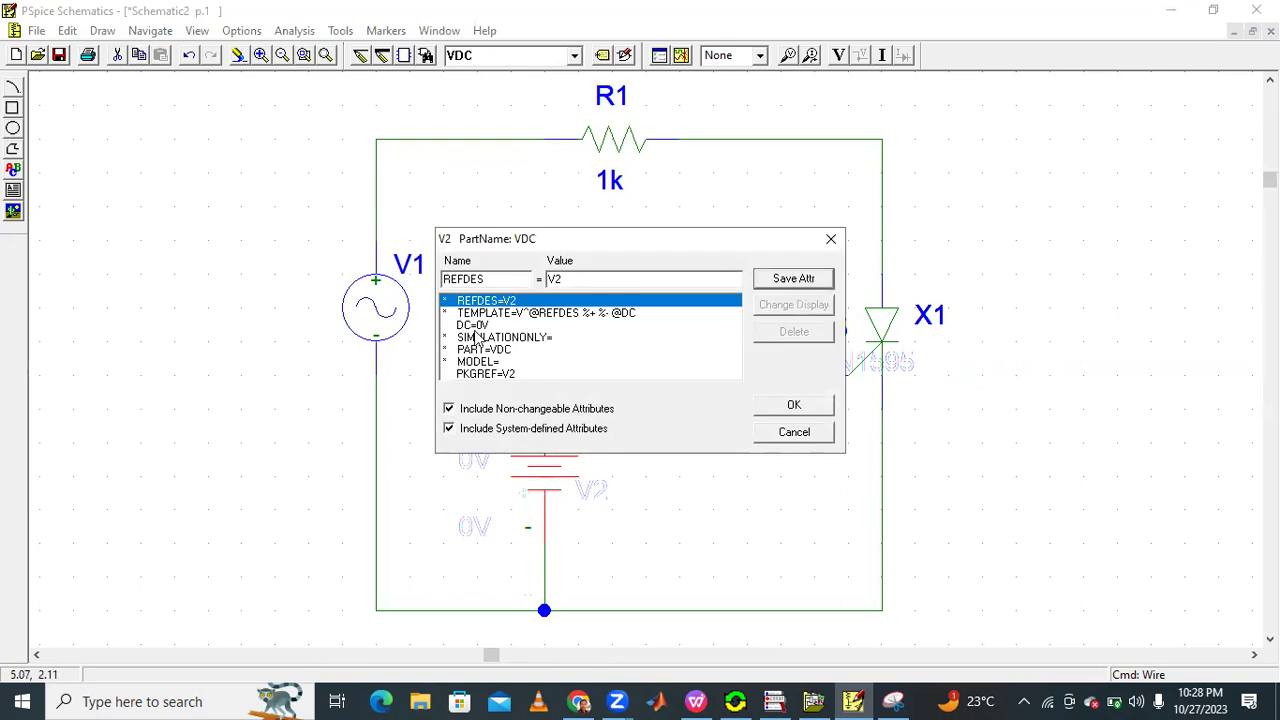
left_click(476, 325)
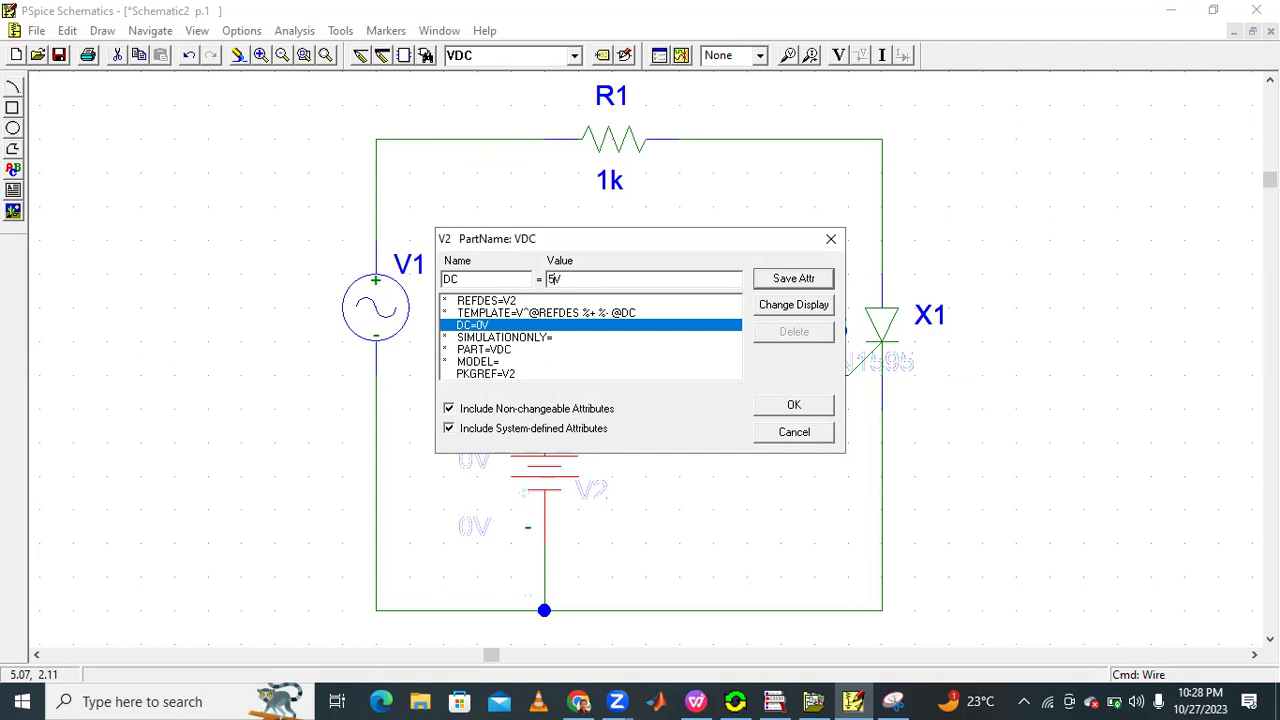
left_click(776, 278)
left_click(796, 406)
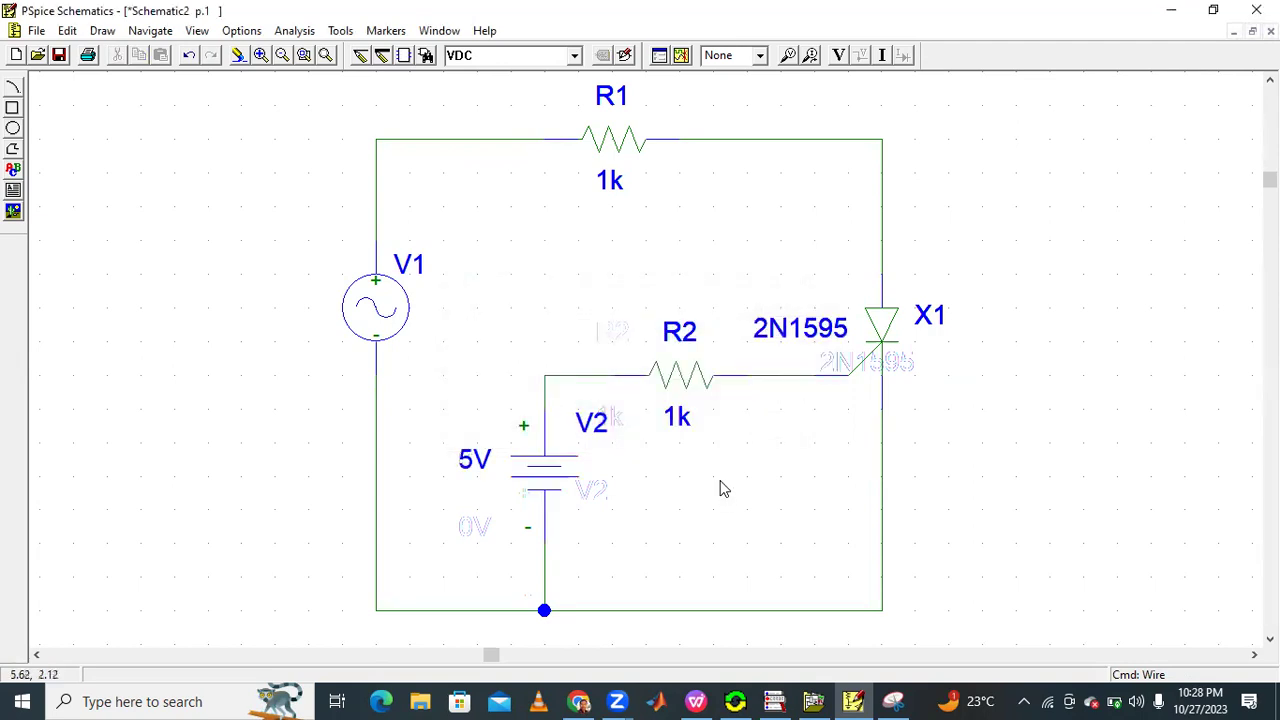
Set the resistance value of gate resistor R2 to 2k.
double_click(684, 384)
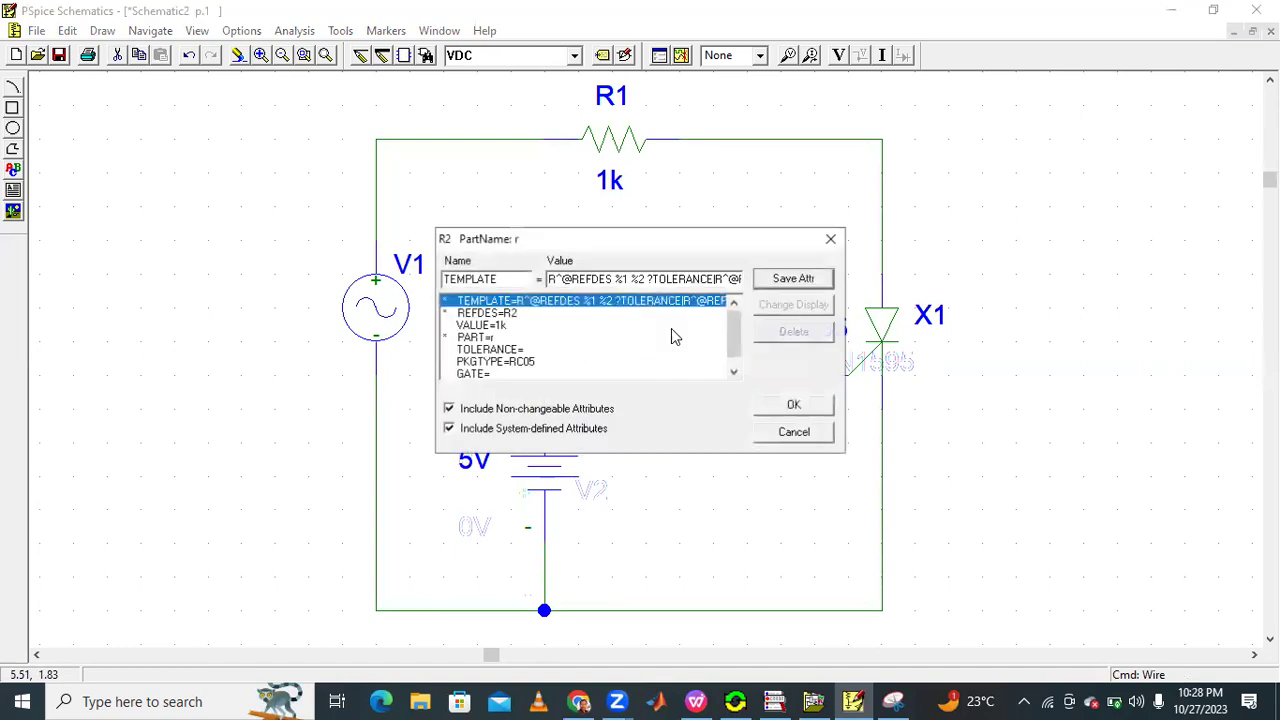
left_click(490, 327)
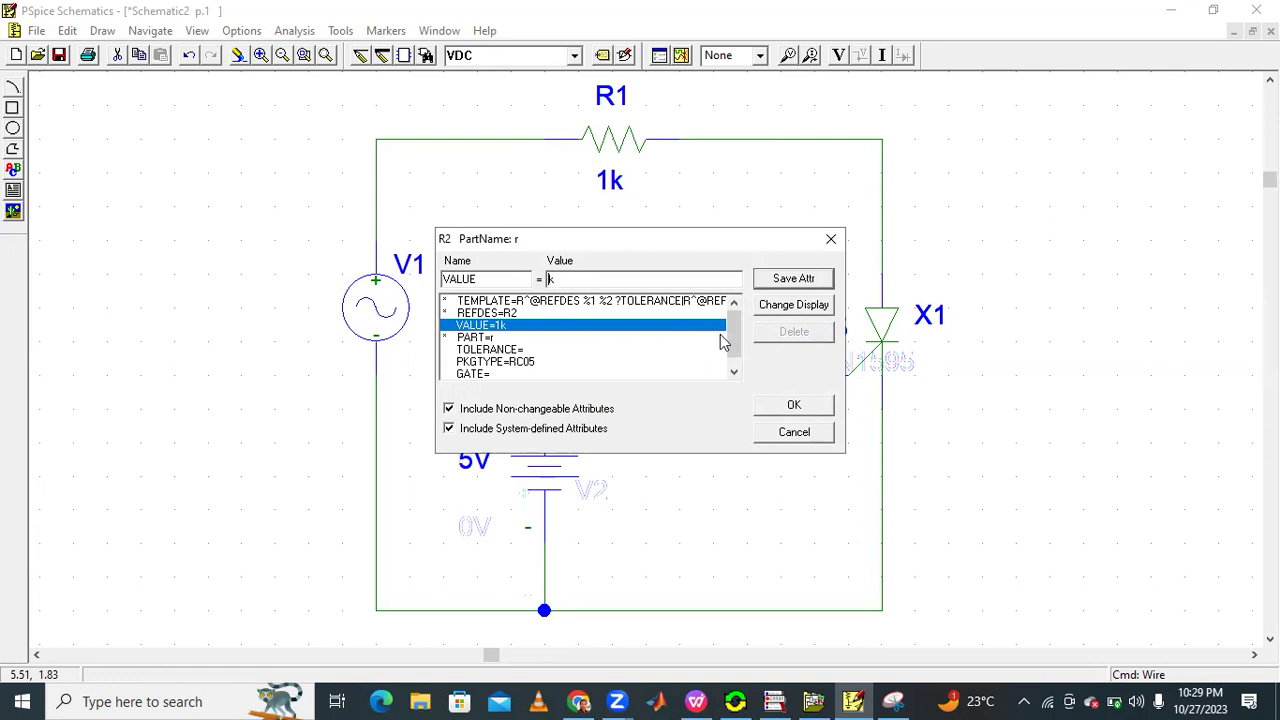
type("2")
left_click(800, 285)
left_click(797, 402)
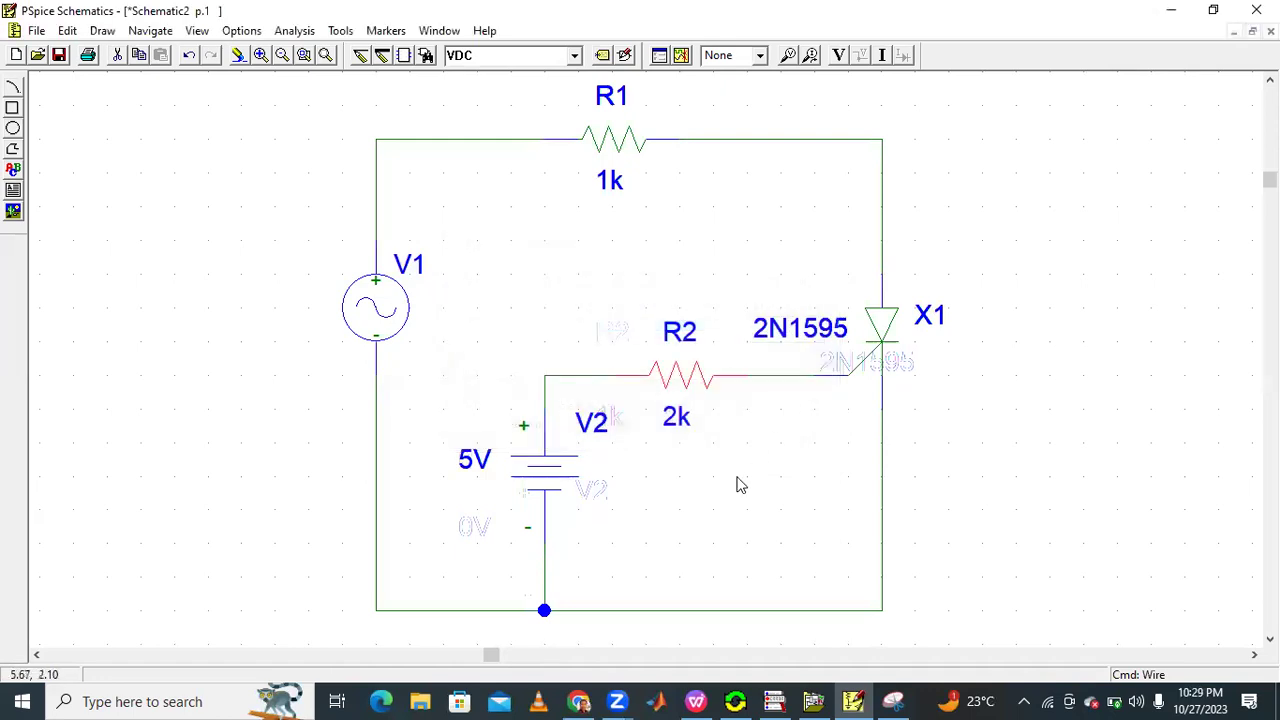
Set the resistance value of resistor R1 to 500.
left_click(617, 148)
double_click(619, 150)
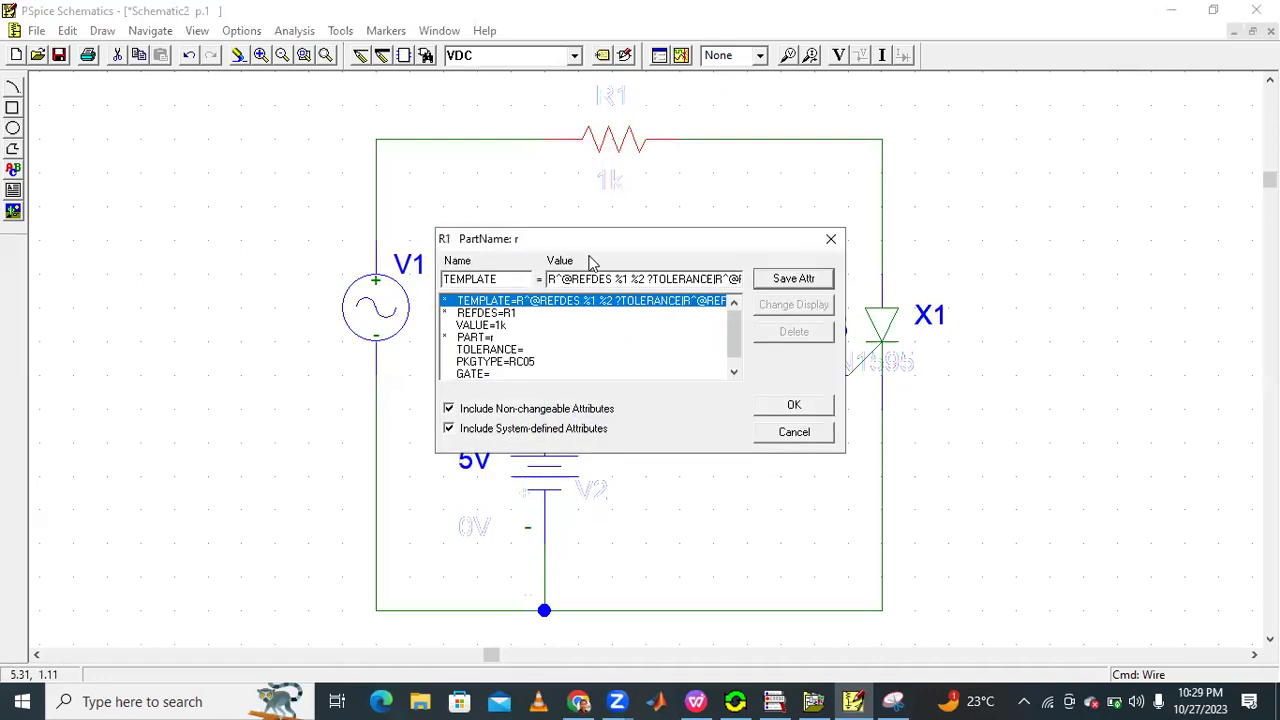
left_click(496, 328)
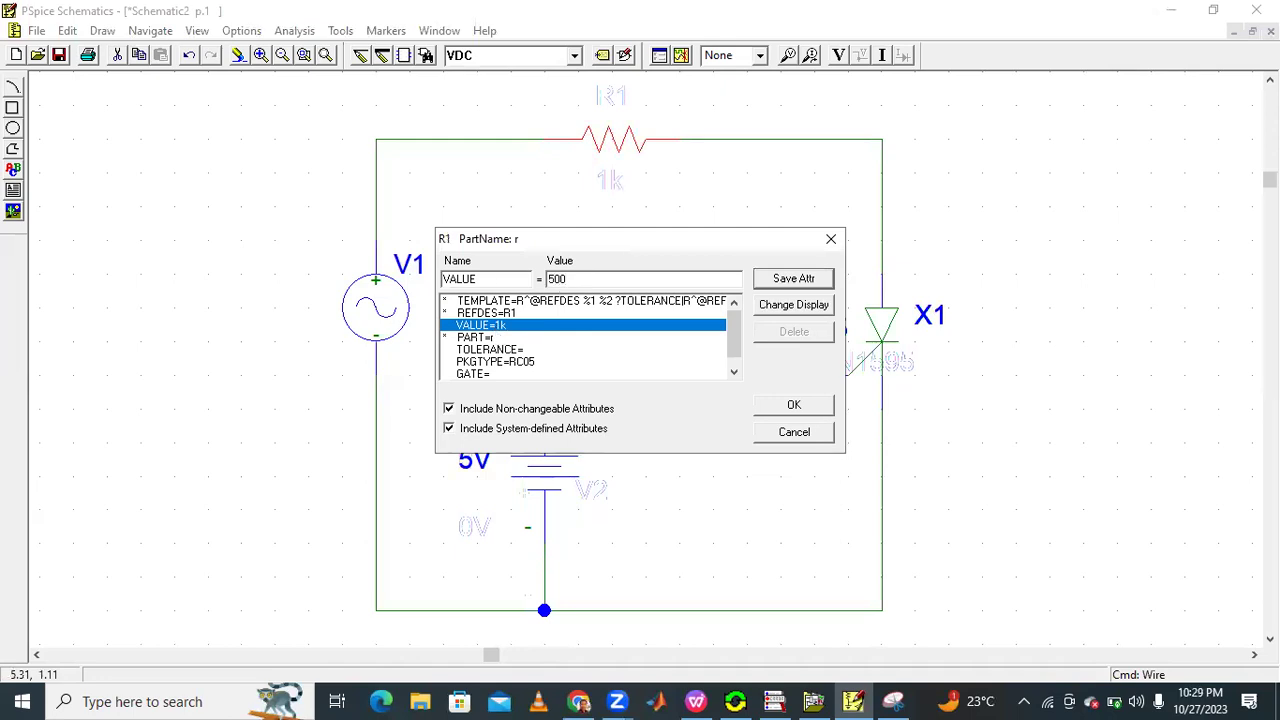
left_click(804, 281)
left_click(794, 404)
left_click(996, 461)
Place a GND_EARTH ground at the junction on the bottom wire below V2.
left_click(574, 56)
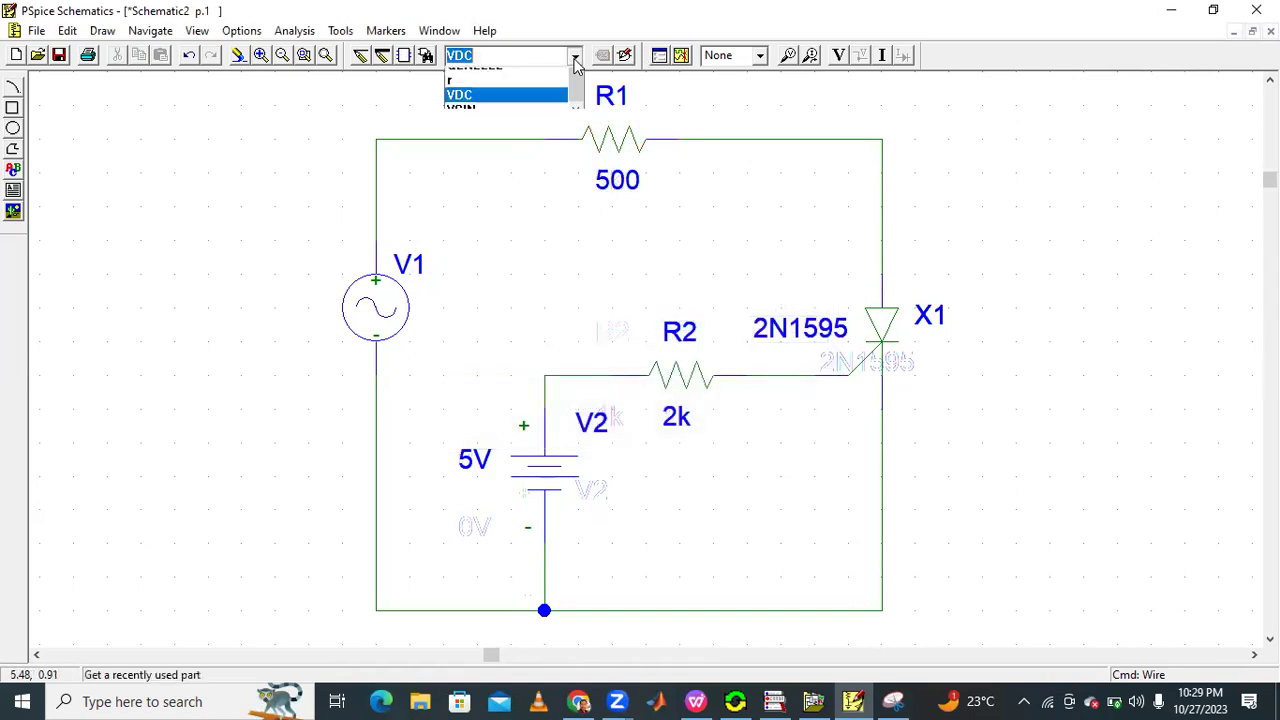
left_click(545, 88)
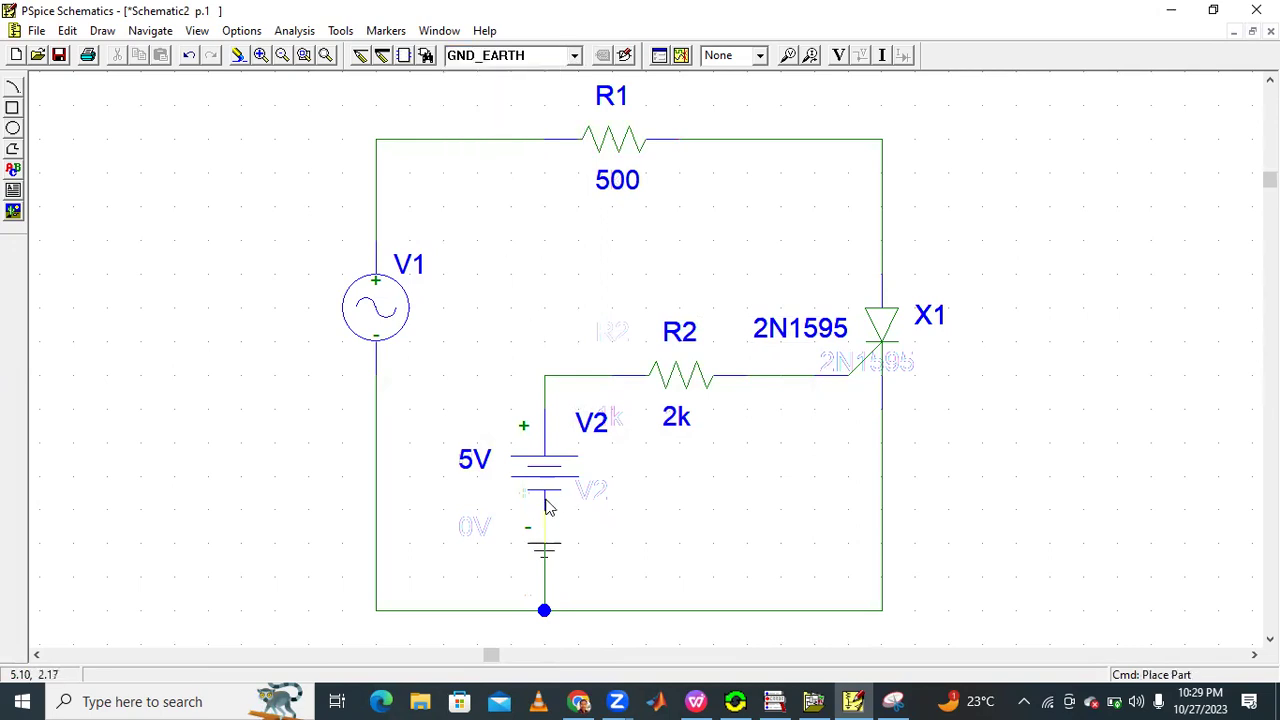
left_click(544, 612)
right_click(871, 470)
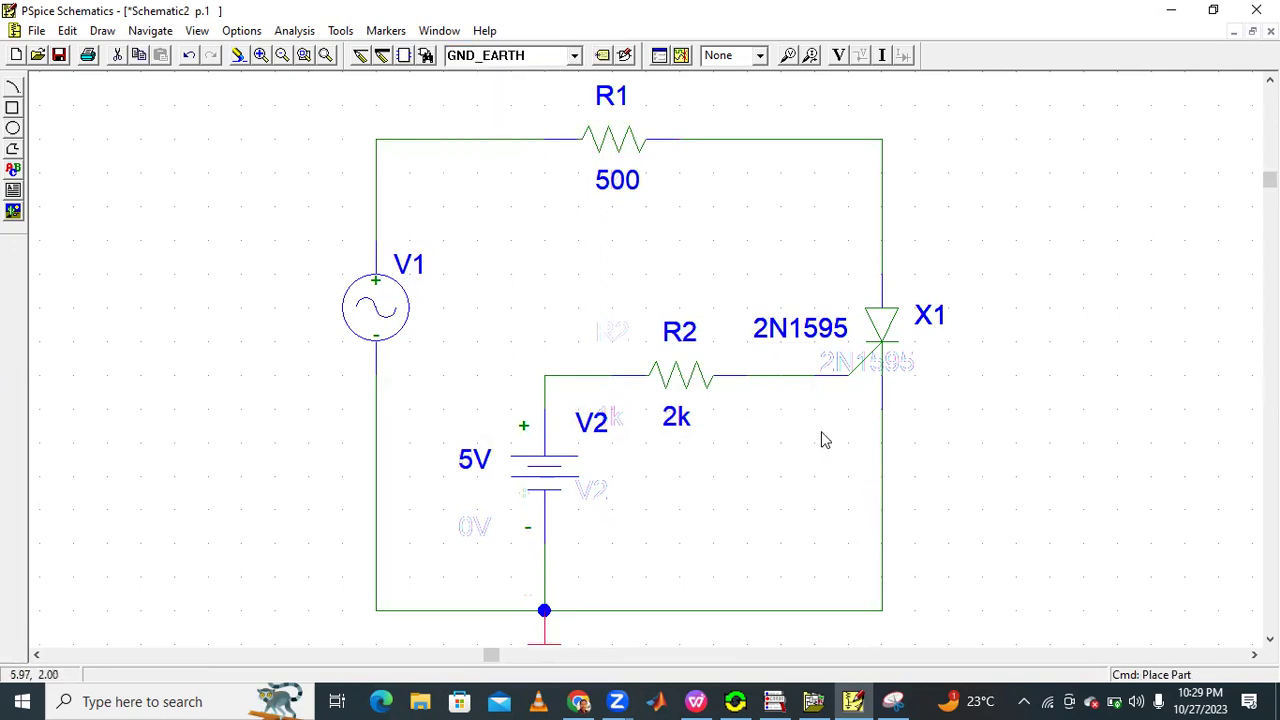
Move source V1 down and to the left, and set its DC and AC attributes to 0.
left_click(325, 55)
left_click_drag(394, 276, 353, 335)
double_click(354, 340)
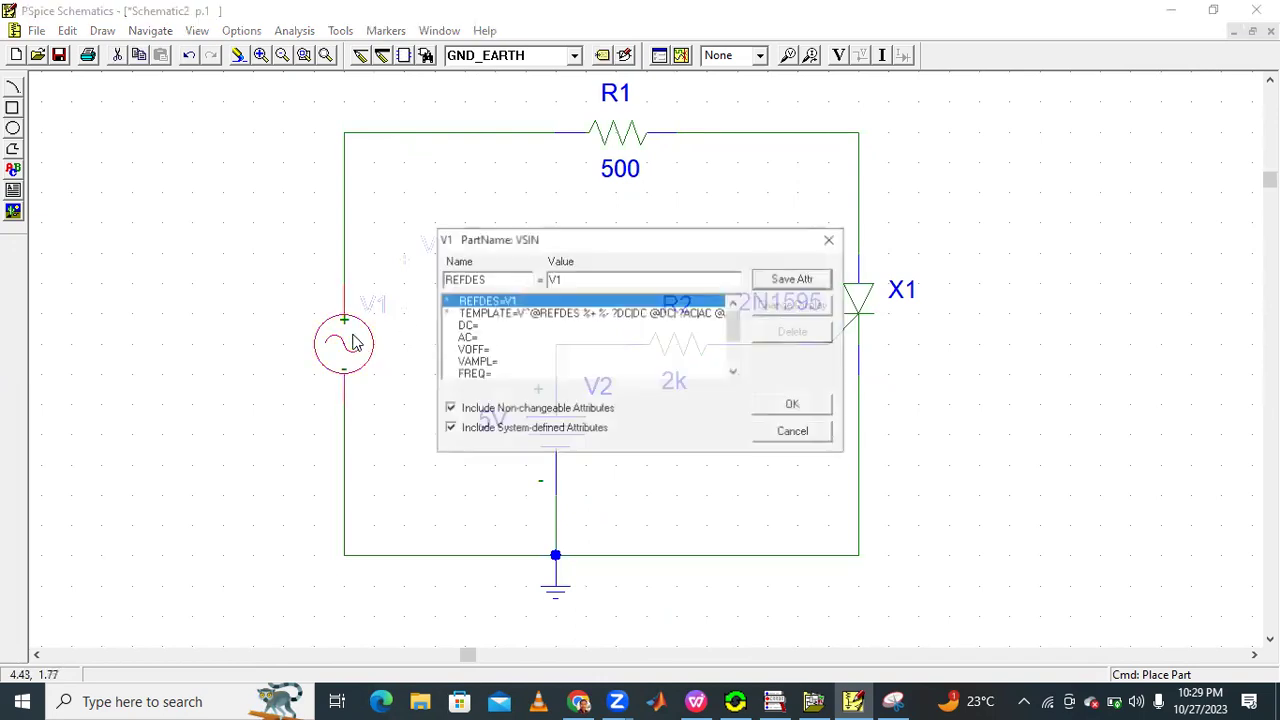
left_click(466, 326)
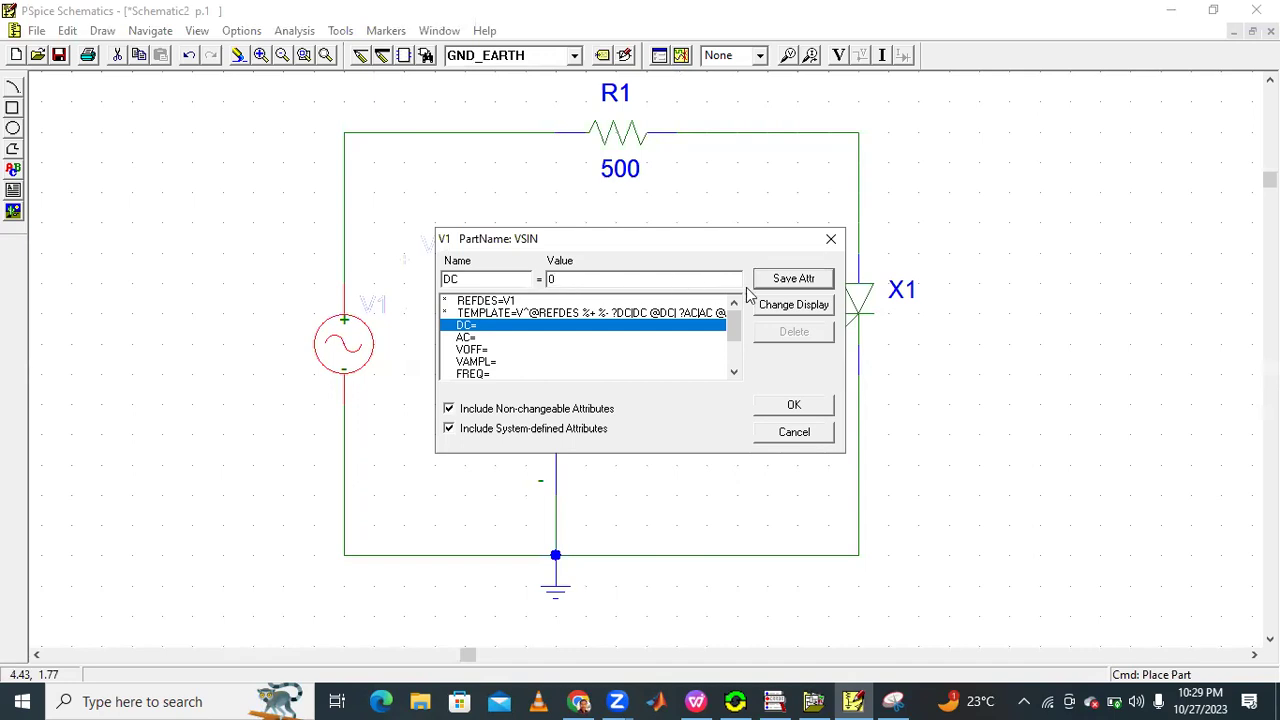
left_click(498, 339)
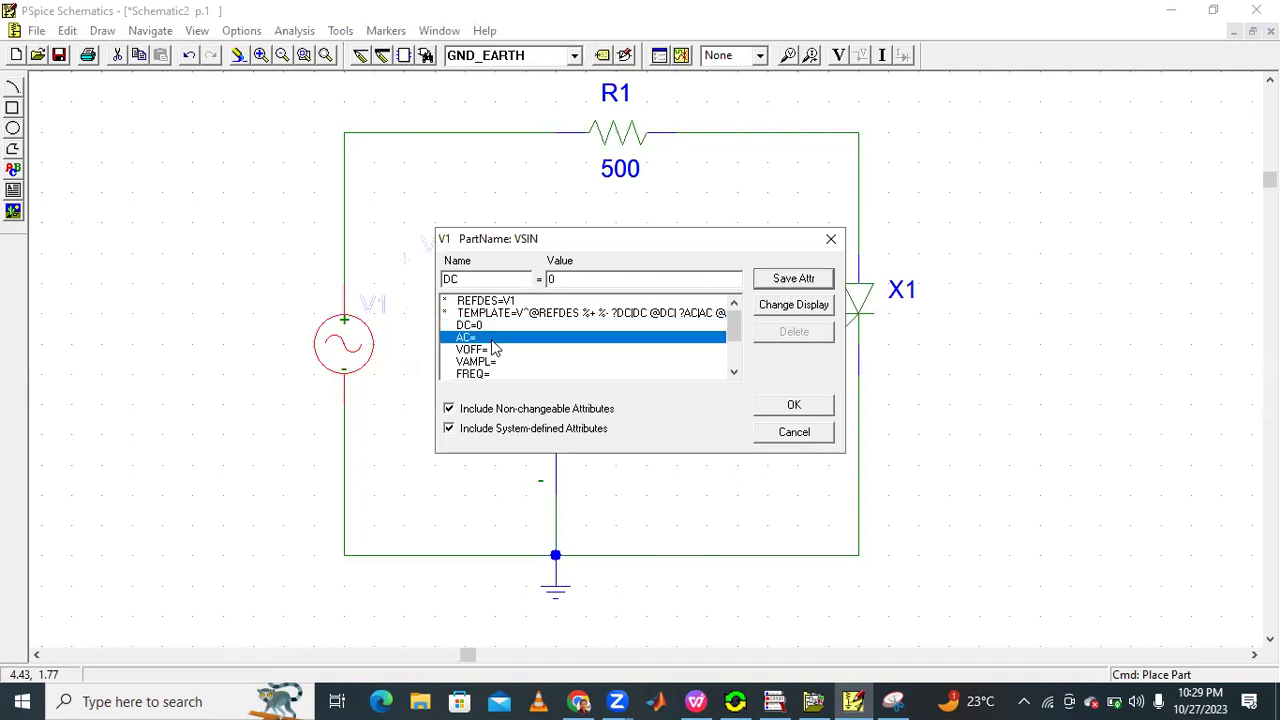
left_click(764, 283)
Set V1's VOFF to 0 and VAMPL to 12V, enter its FREQ value, and apply the attributes.
left_click(490, 350)
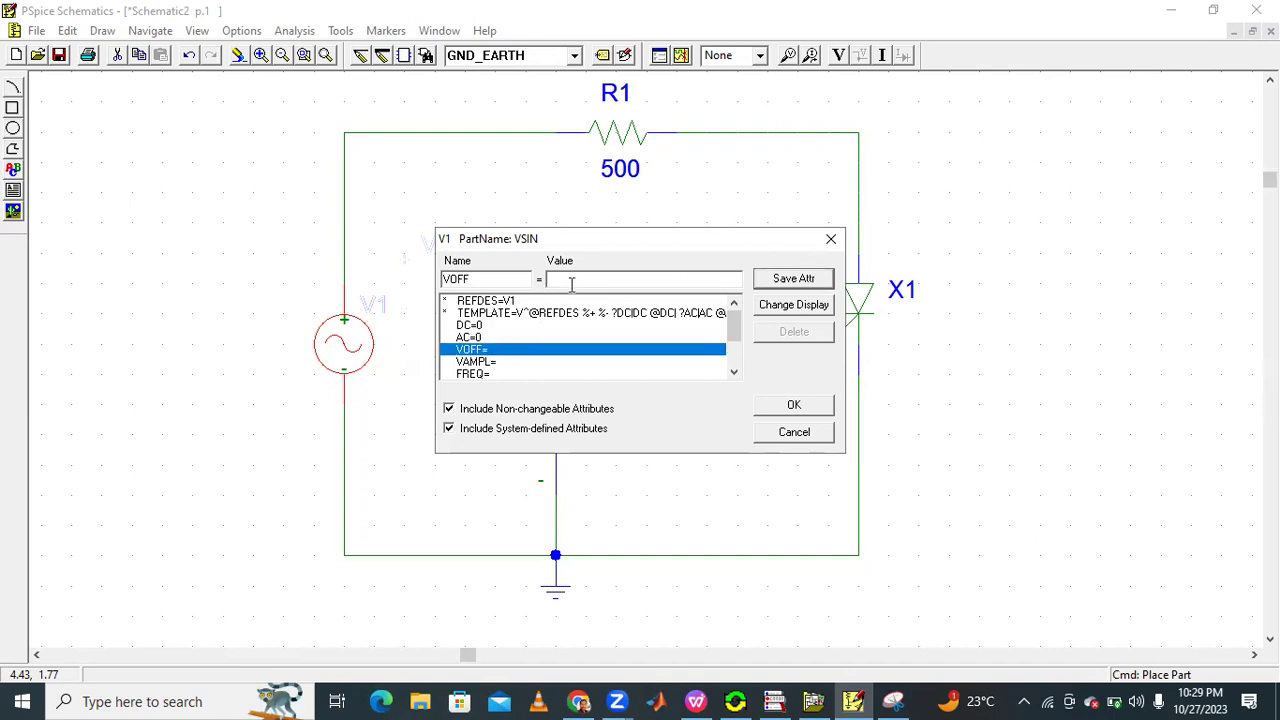
left_click(800, 281)
left_click(500, 361)
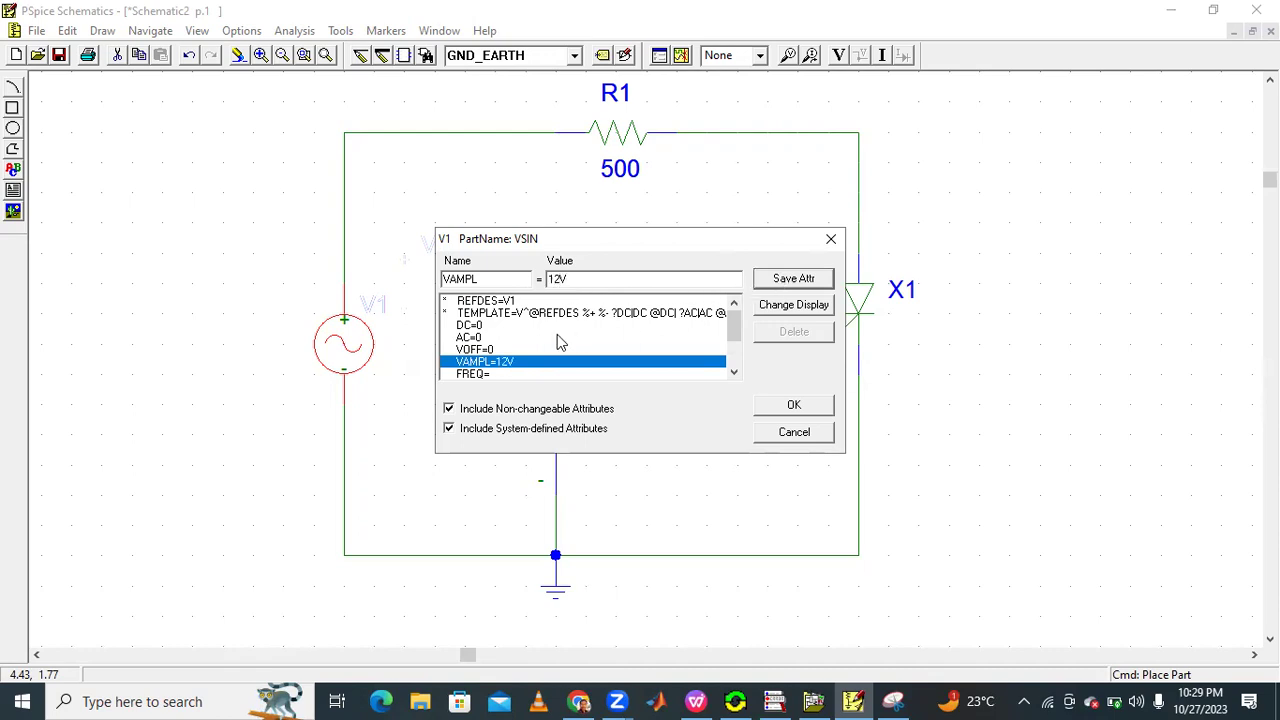
left_click(486, 373)
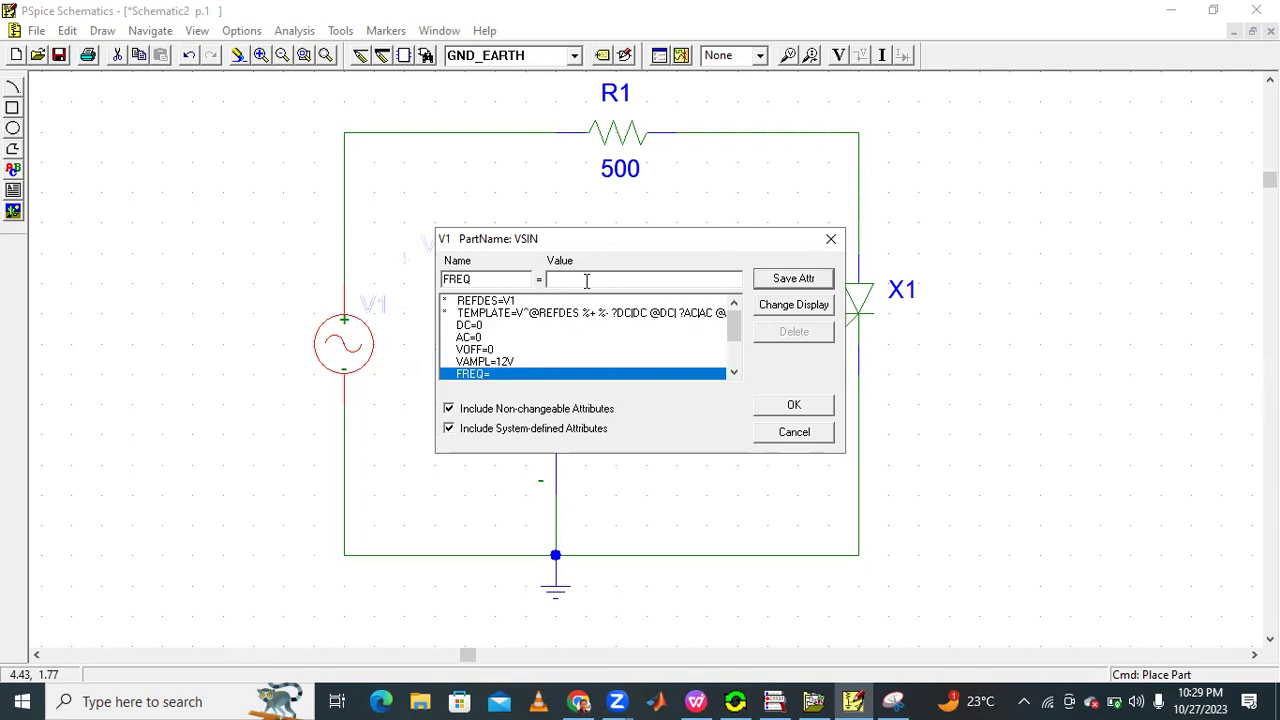
left_click(786, 281)
left_click(790, 406)
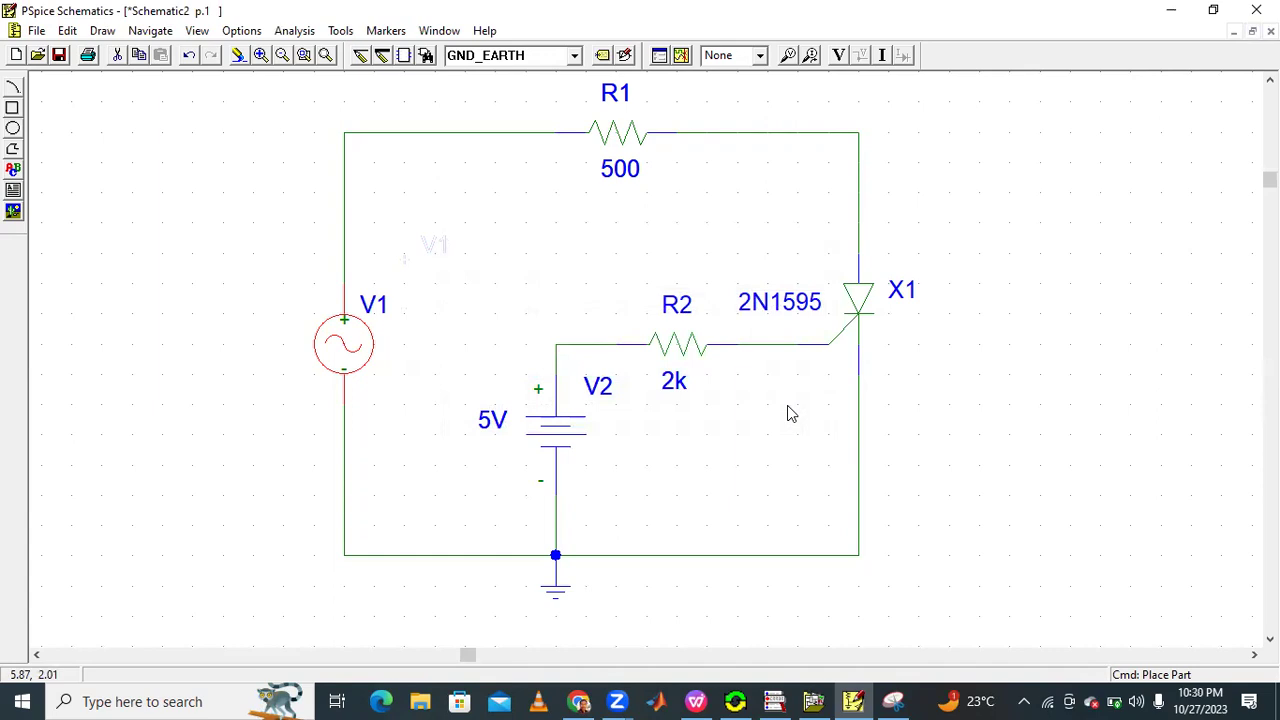
left_click(1113, 230)
Save the schematic in the TRANSISTOR folder under the name SCR2.
left_click(60, 56)
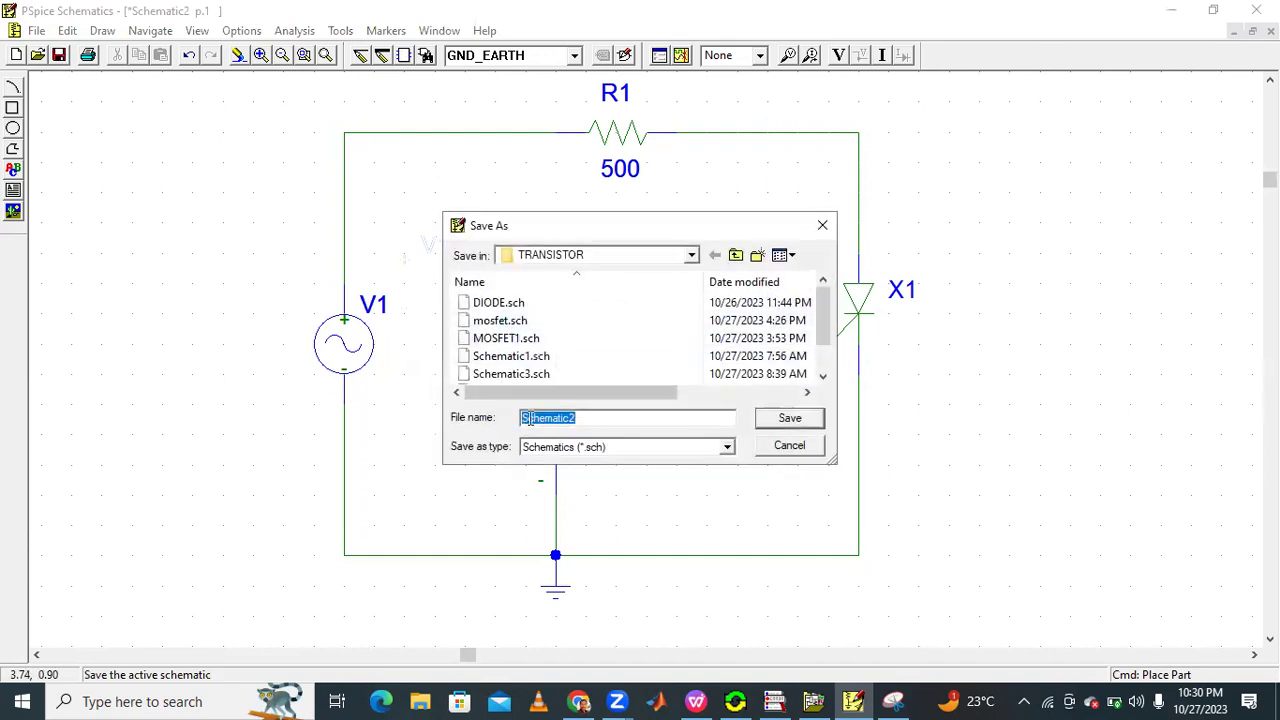
type("SCR2")
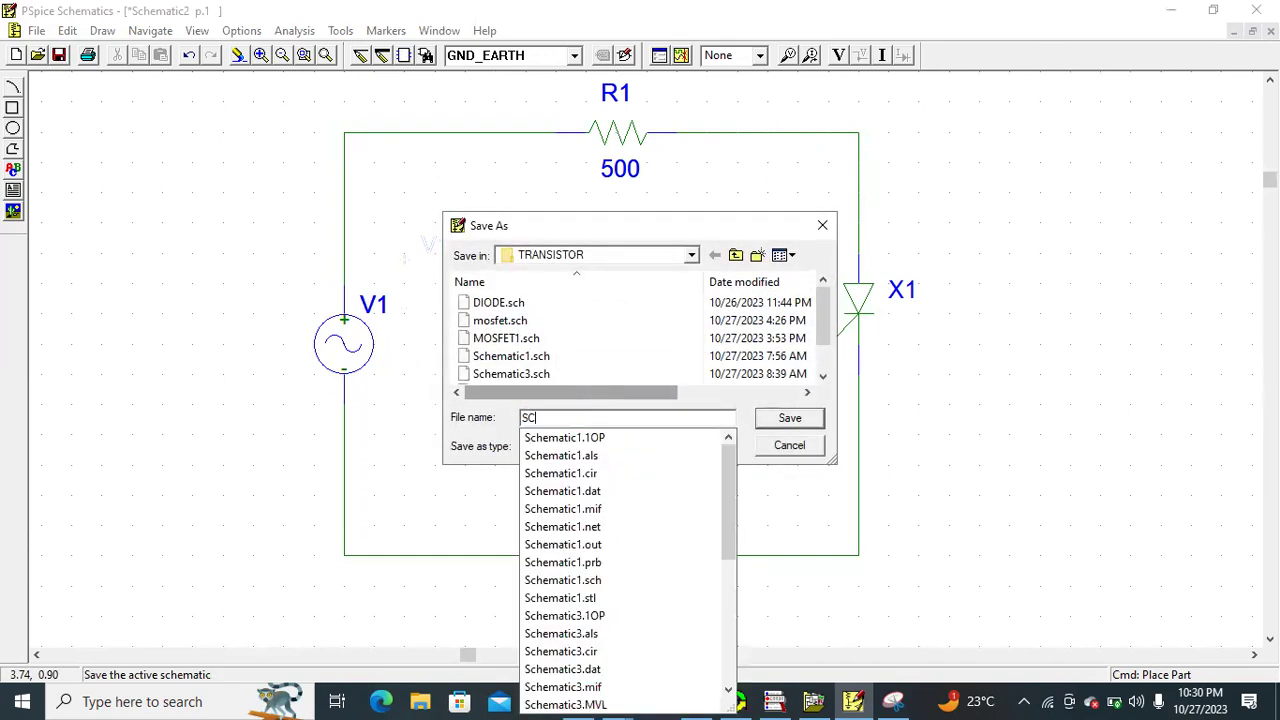
left_click(796, 424)
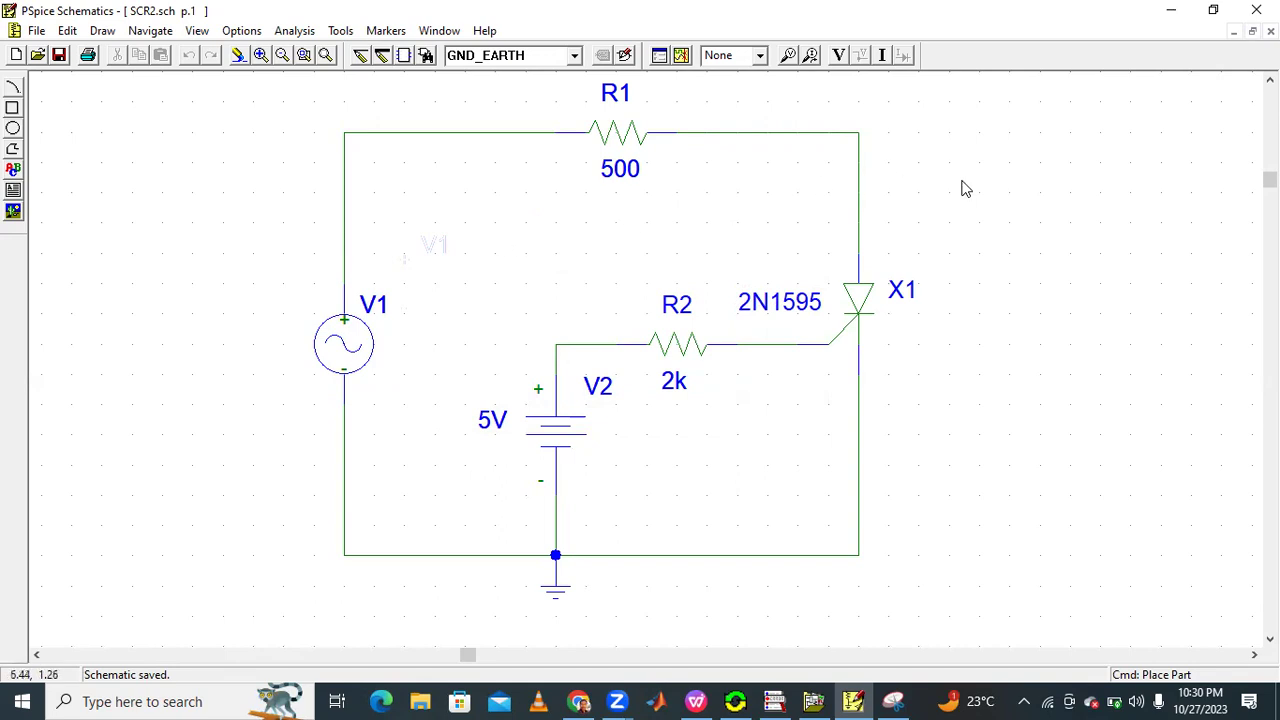
Enable transient analysis for the schematic and open its settings.
left_click(294, 35)
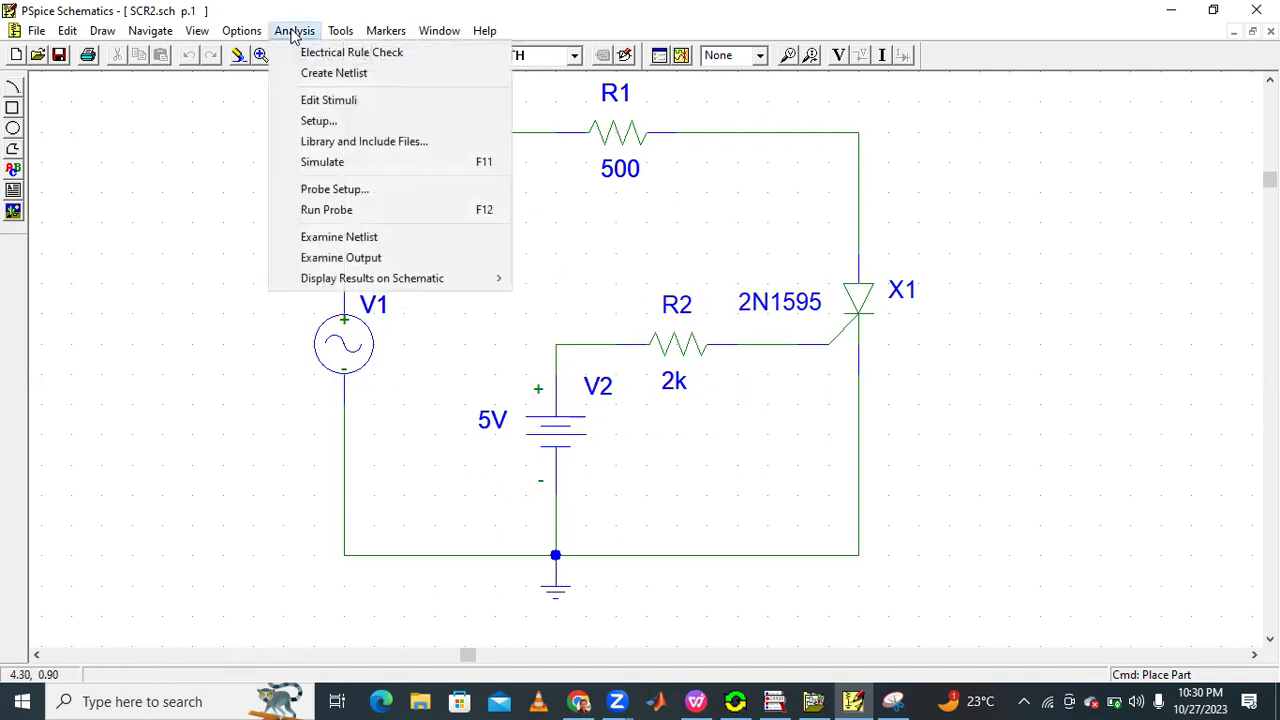
left_click(318, 122)
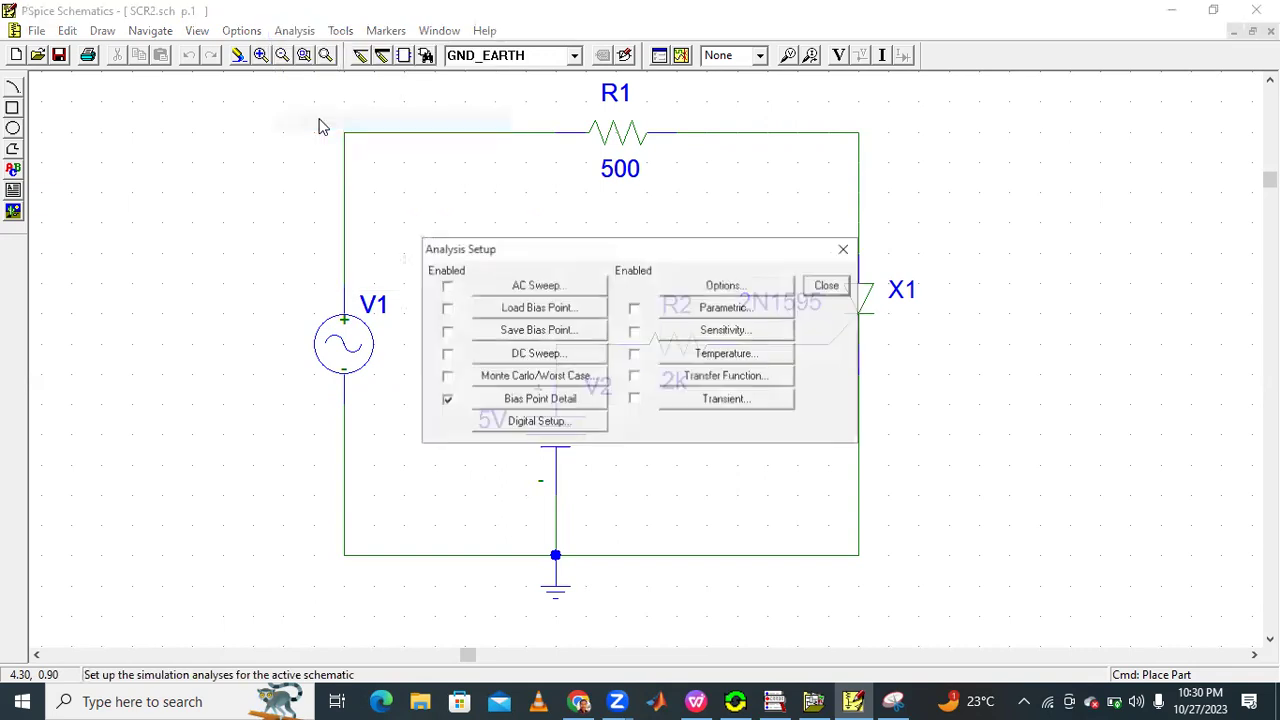
left_click(634, 399)
left_click(720, 404)
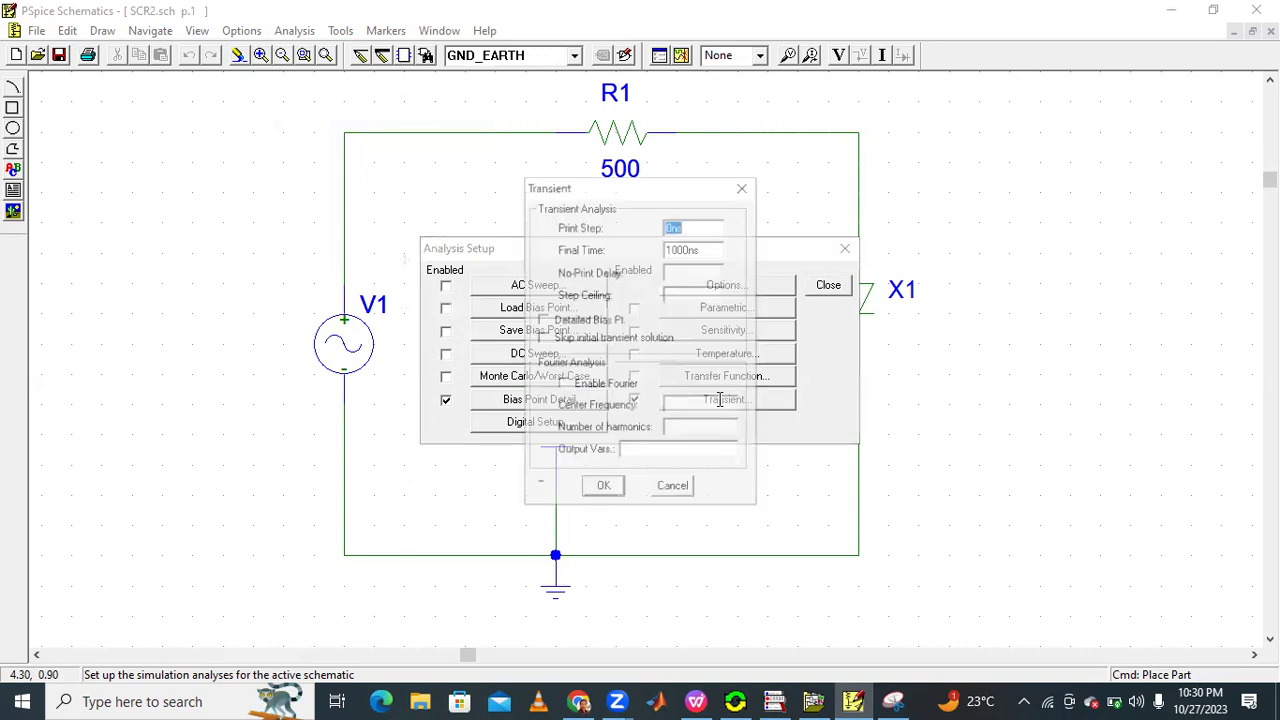
Replace the transient analysis's final time with 50 and close the analysis setup.
left_click(697, 249)
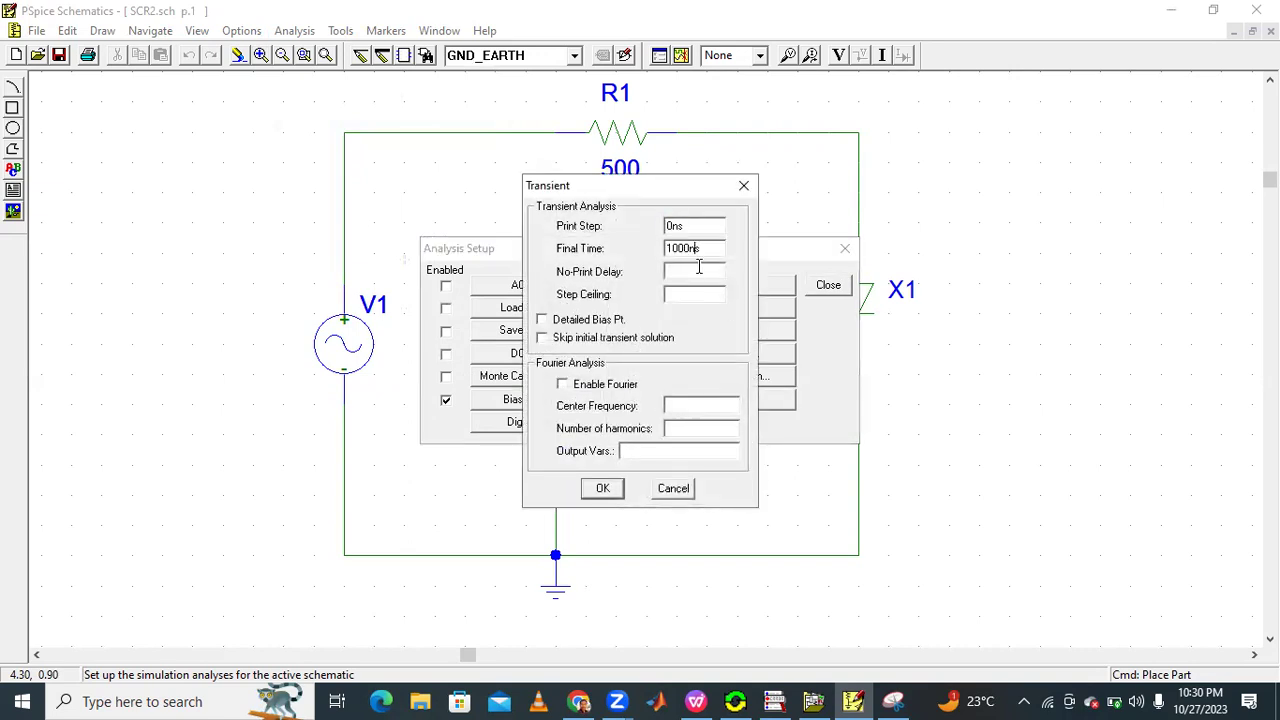
key("BackSpace")
key("BackSpace")
key("BackSpace")
key("BackSpace")
key("BackSpace")
type("50M")
key("BackSpace")
left_click(602, 488)
left_click(840, 288)
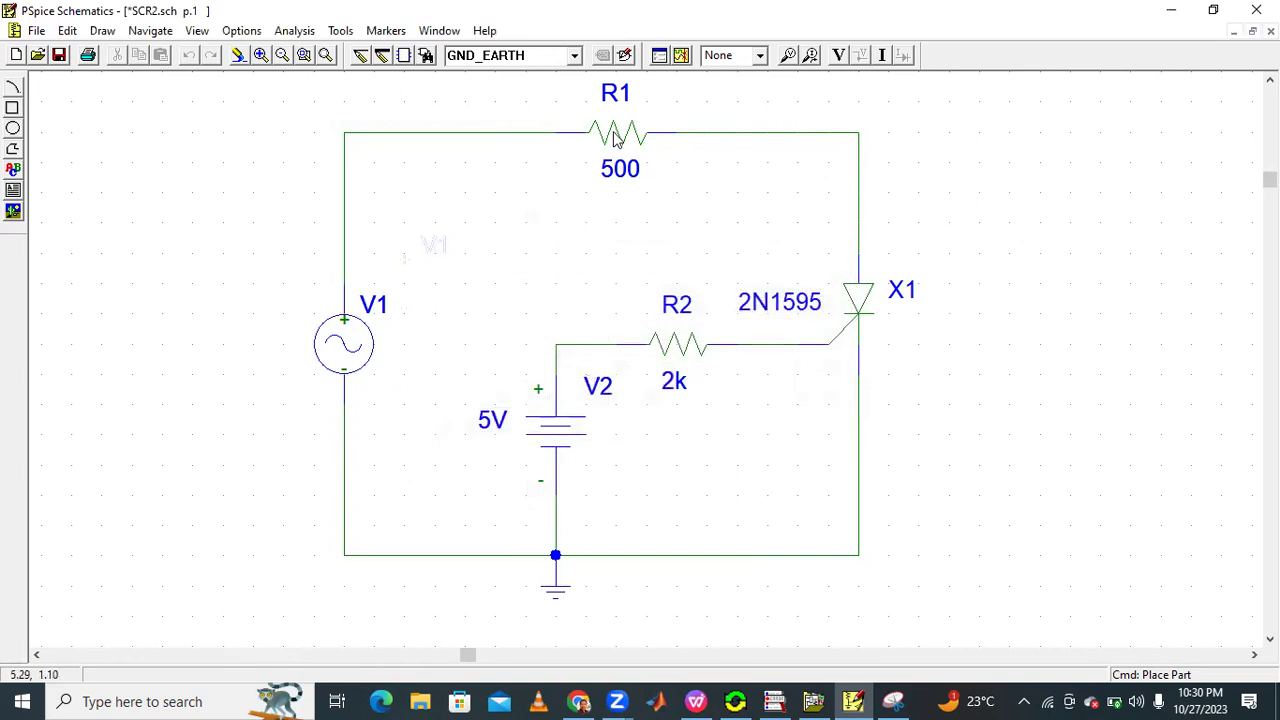
Rename resistor R2 as Rg through its PKGREF attribute.
double_click(686, 350)
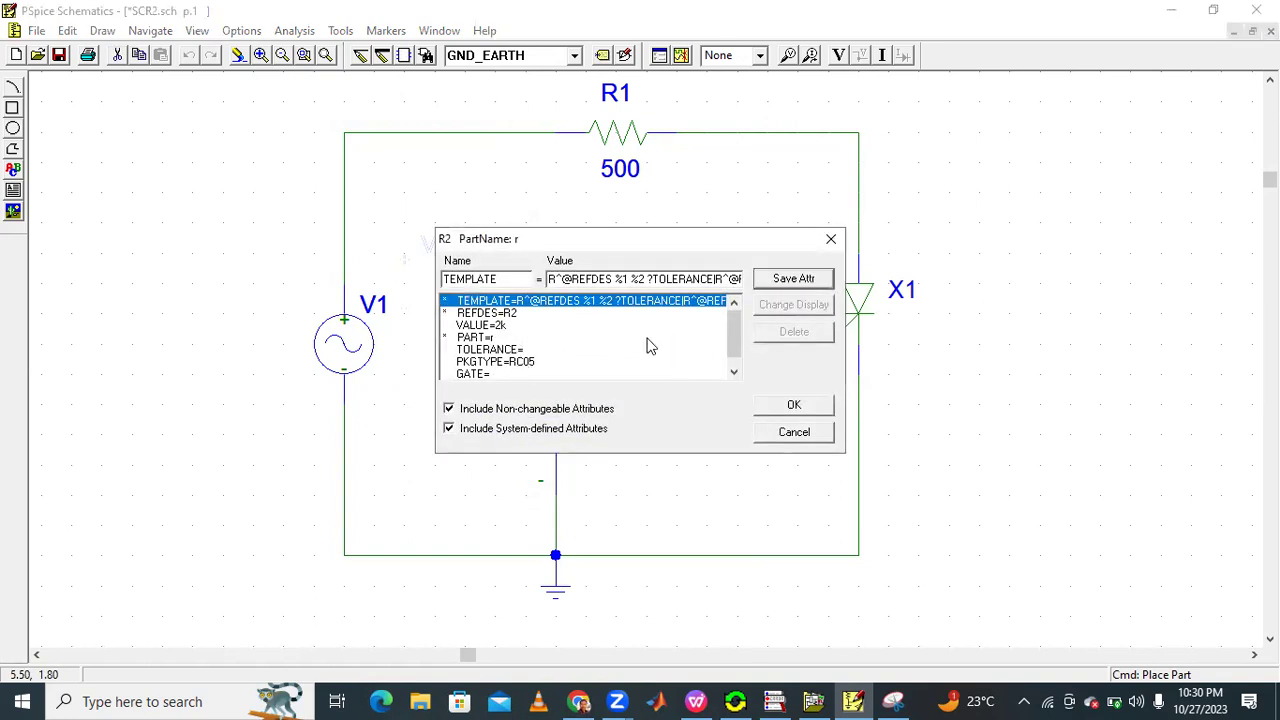
left_click(734, 372)
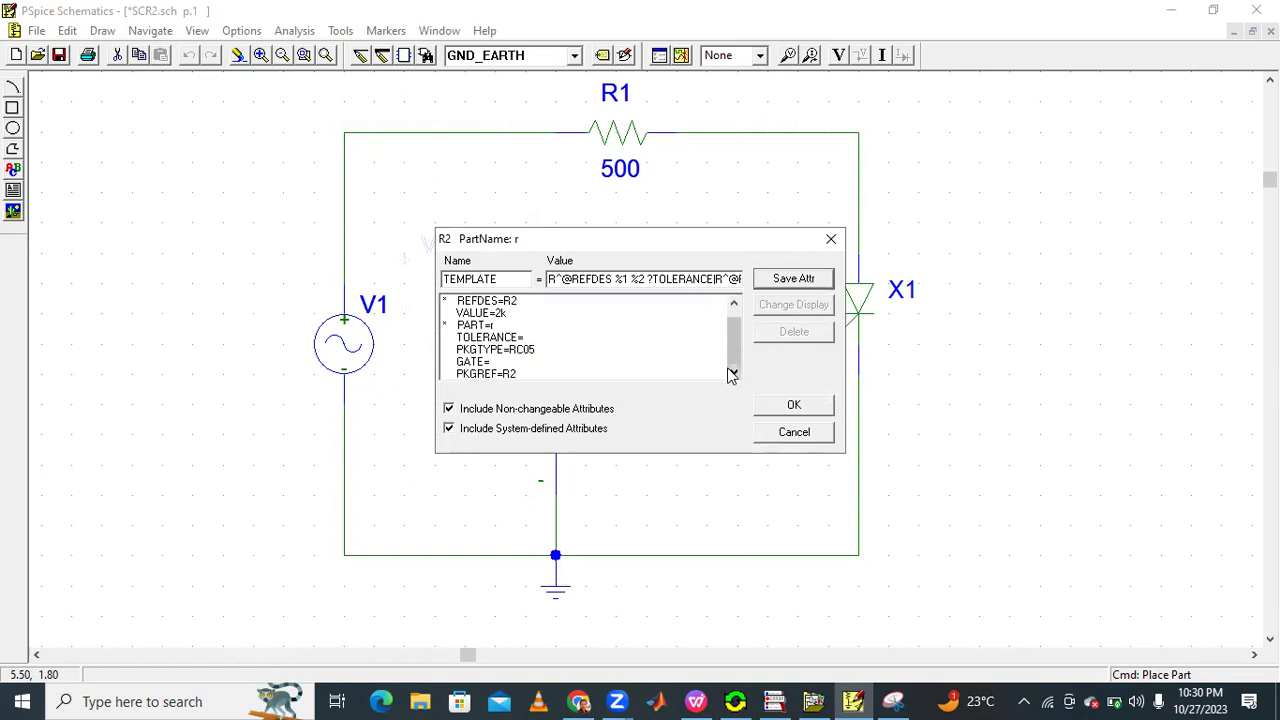
left_click(493, 375)
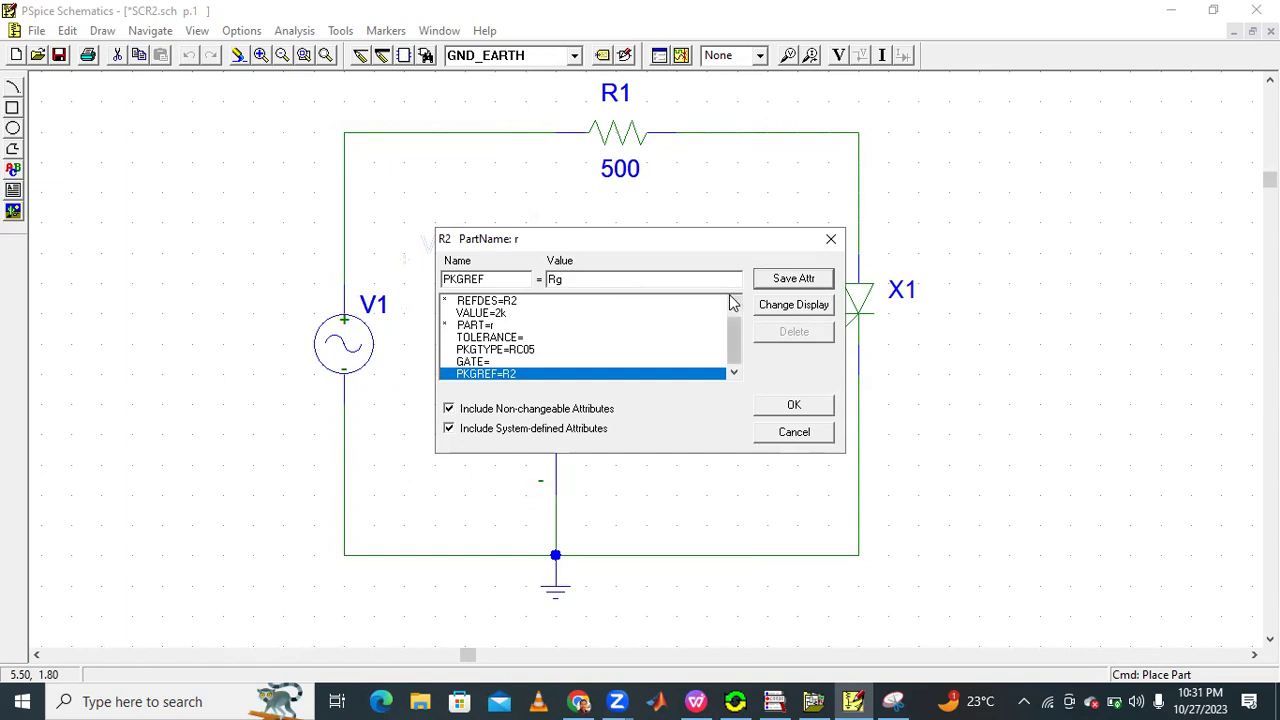
left_click(771, 278)
left_click(815, 405)
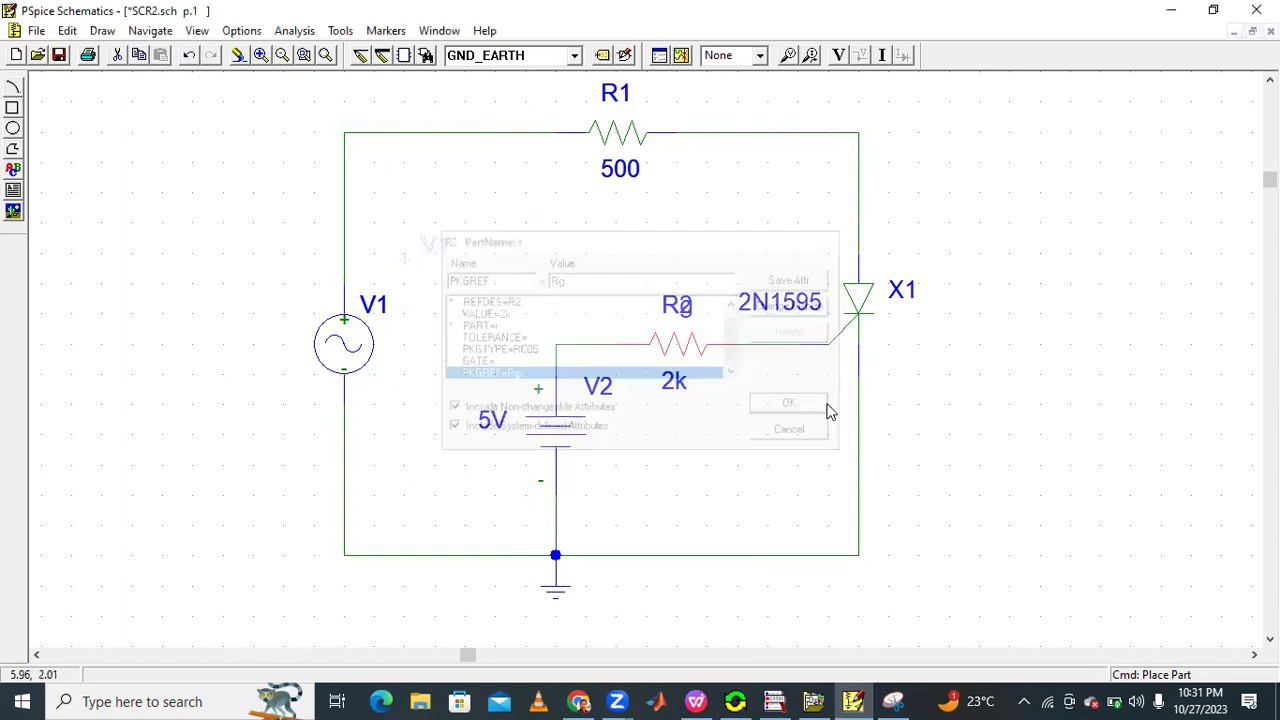
left_click(326, 55)
Try to change the REFDES attribute of resistor R1 to Rs.
left_click(641, 131)
double_click(643, 137)
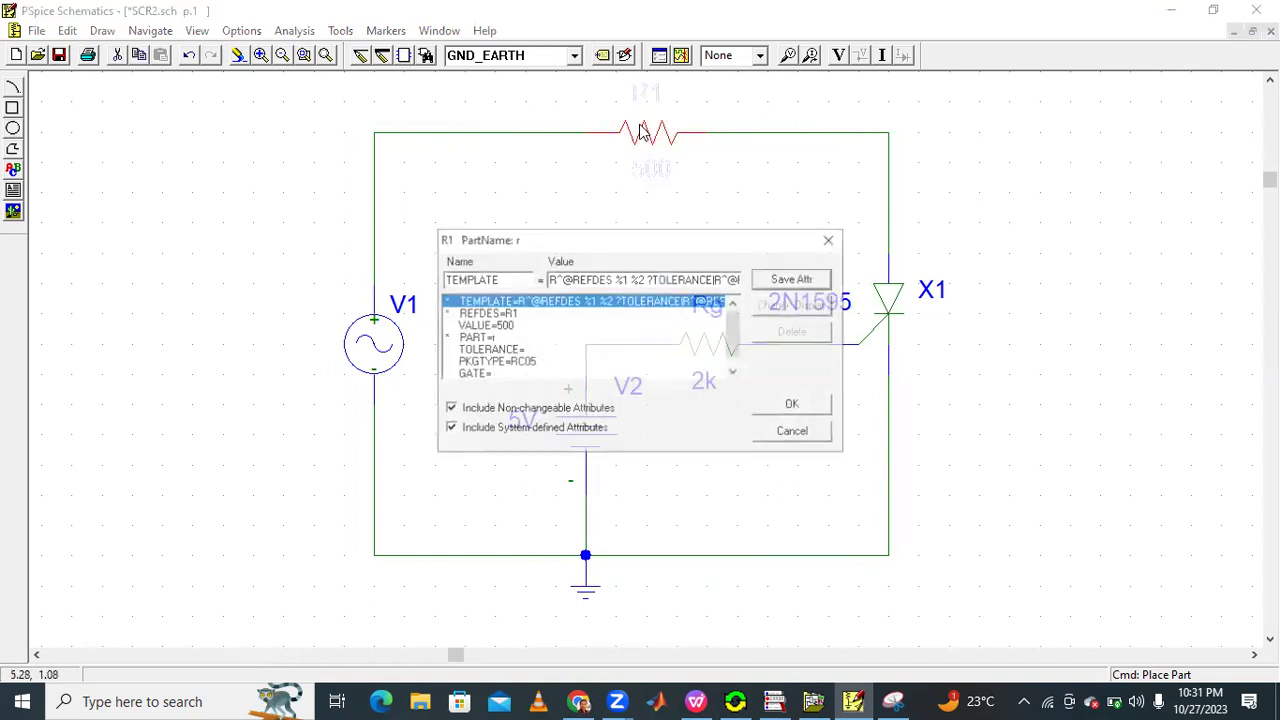
left_click(507, 314)
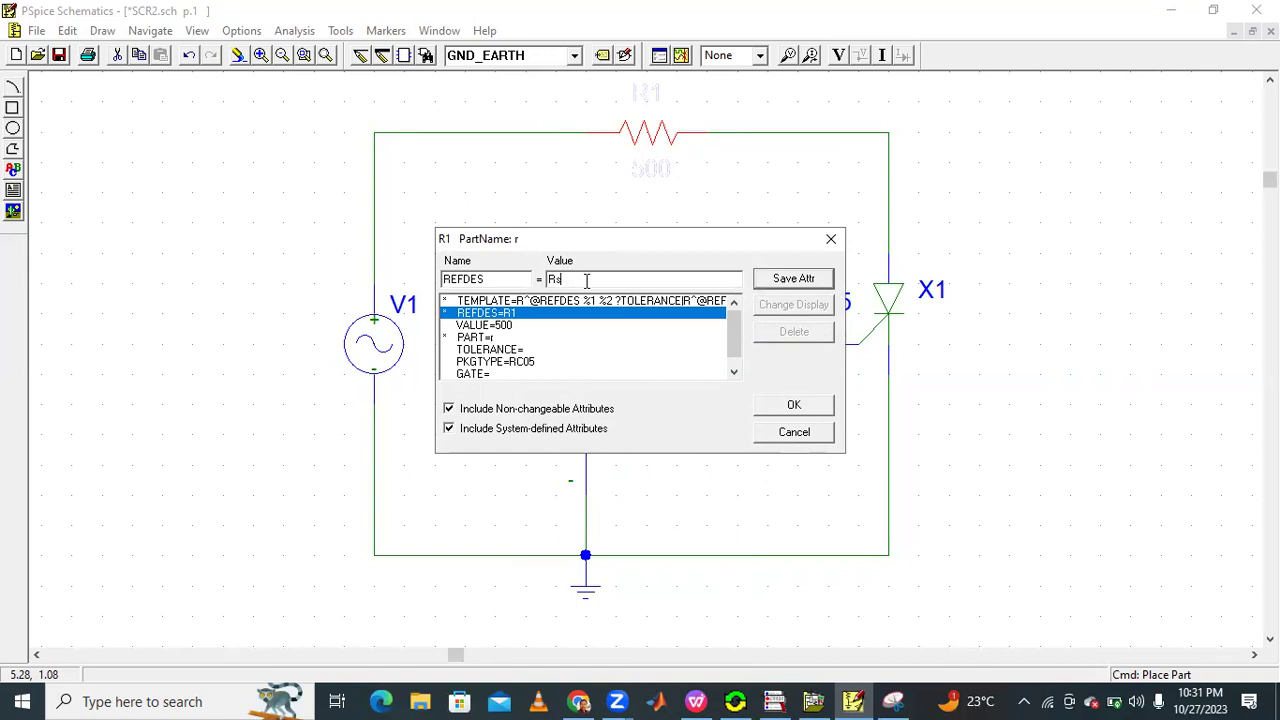
left_click(760, 280)
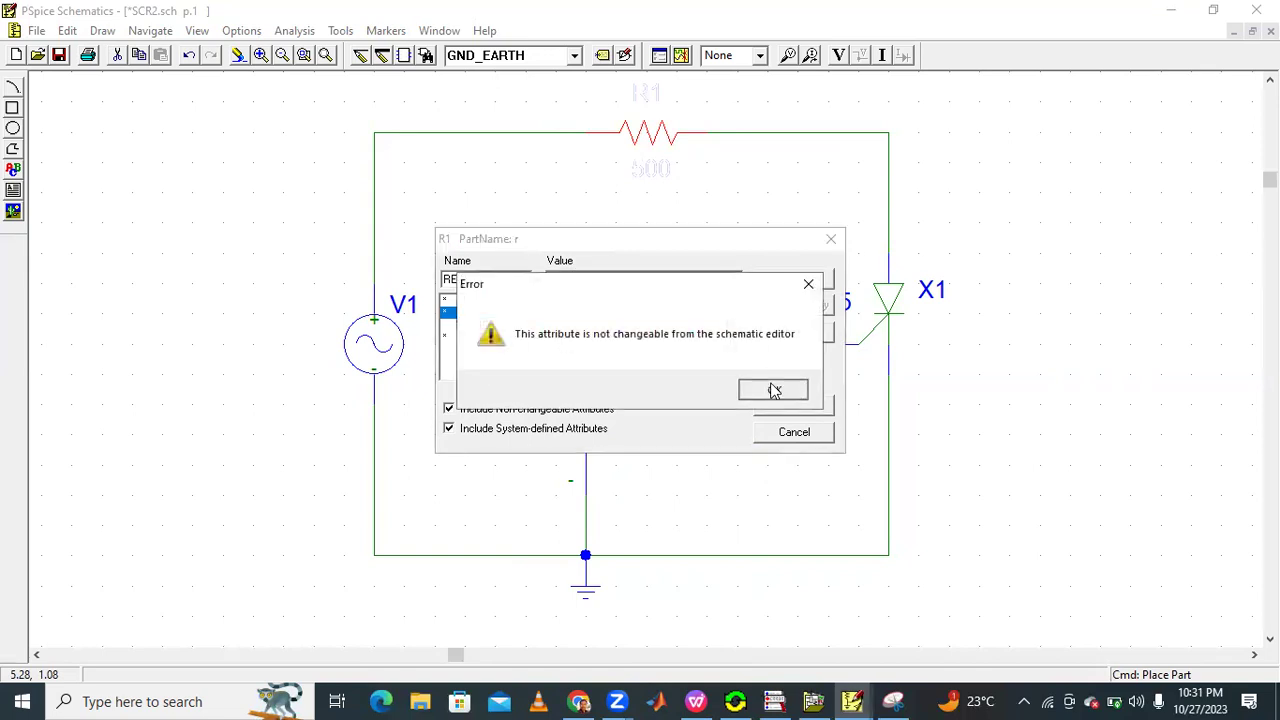
left_click(774, 389)
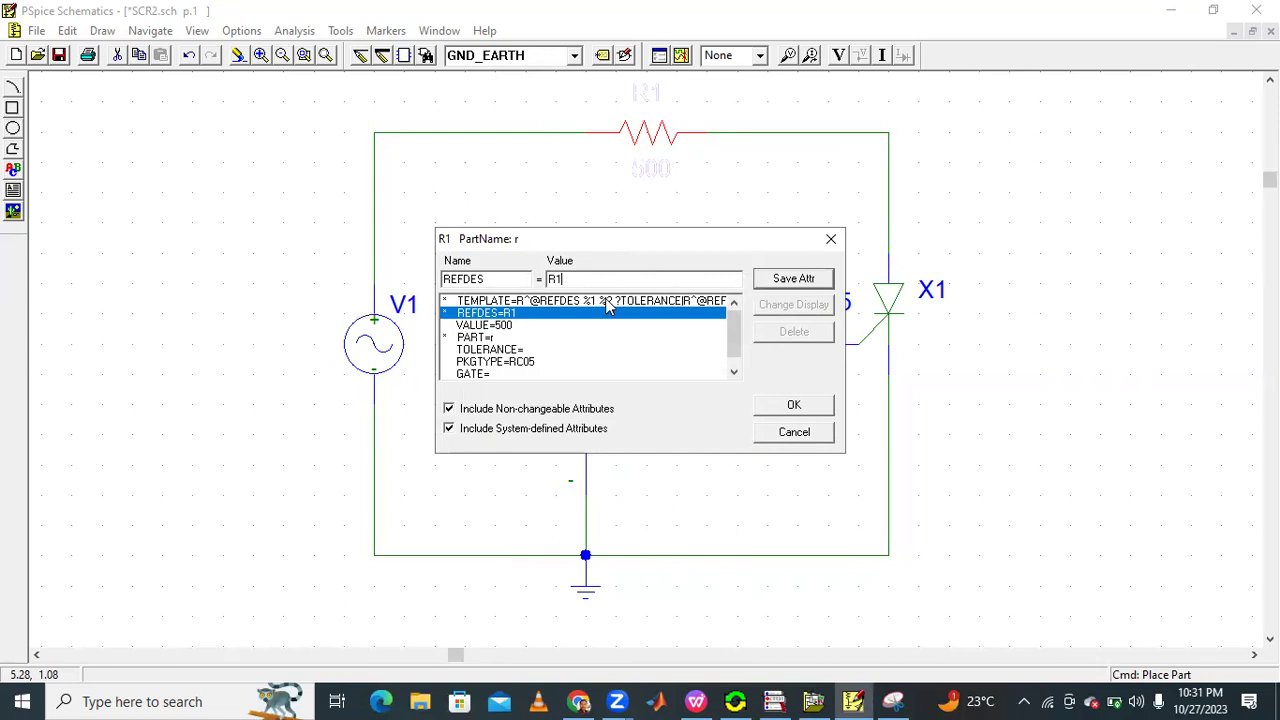
Rename resistor R1 as Rs through its PKGREF attribute.
left_click(734, 372)
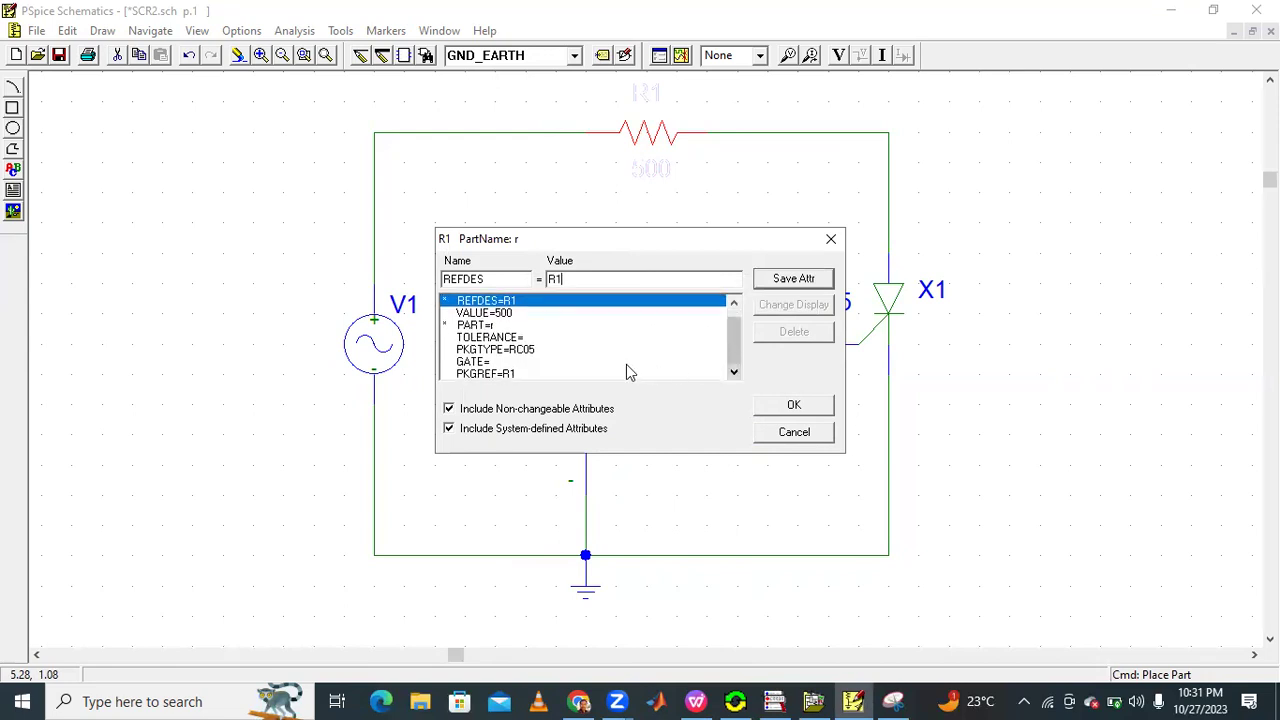
left_click(535, 374)
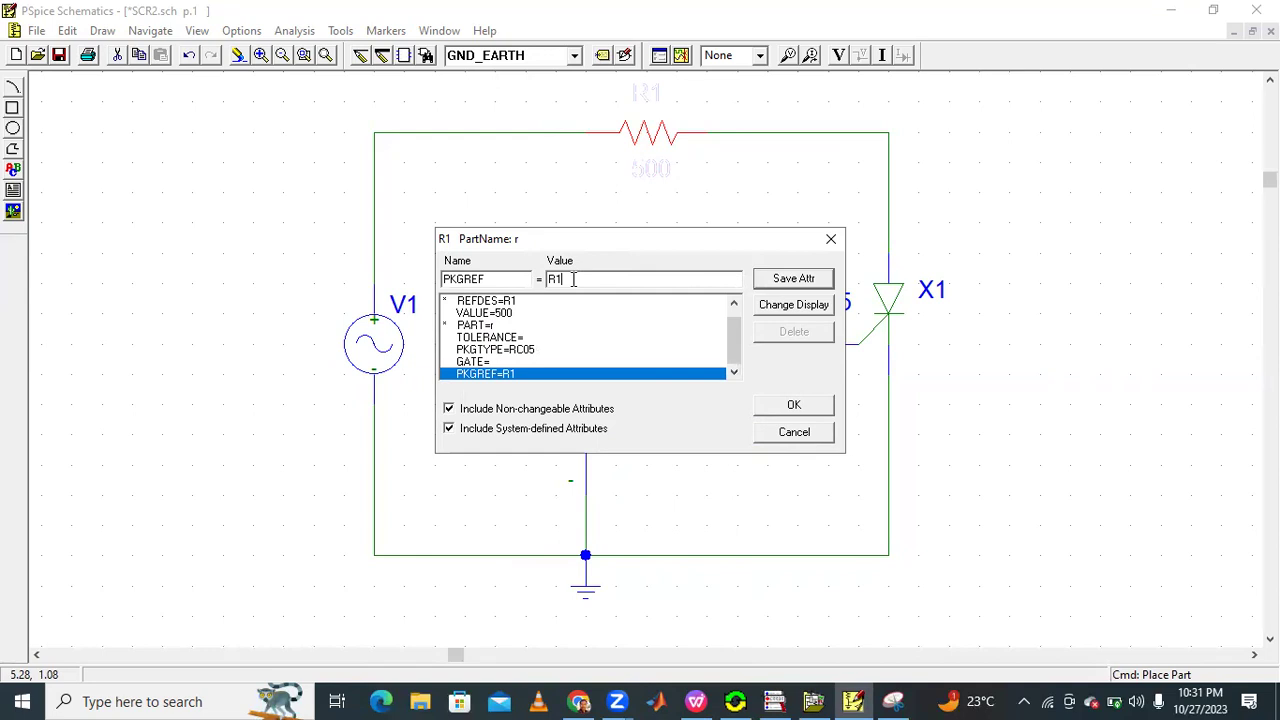
type("Rs")
left_click(828, 407)
left_click(980, 338)
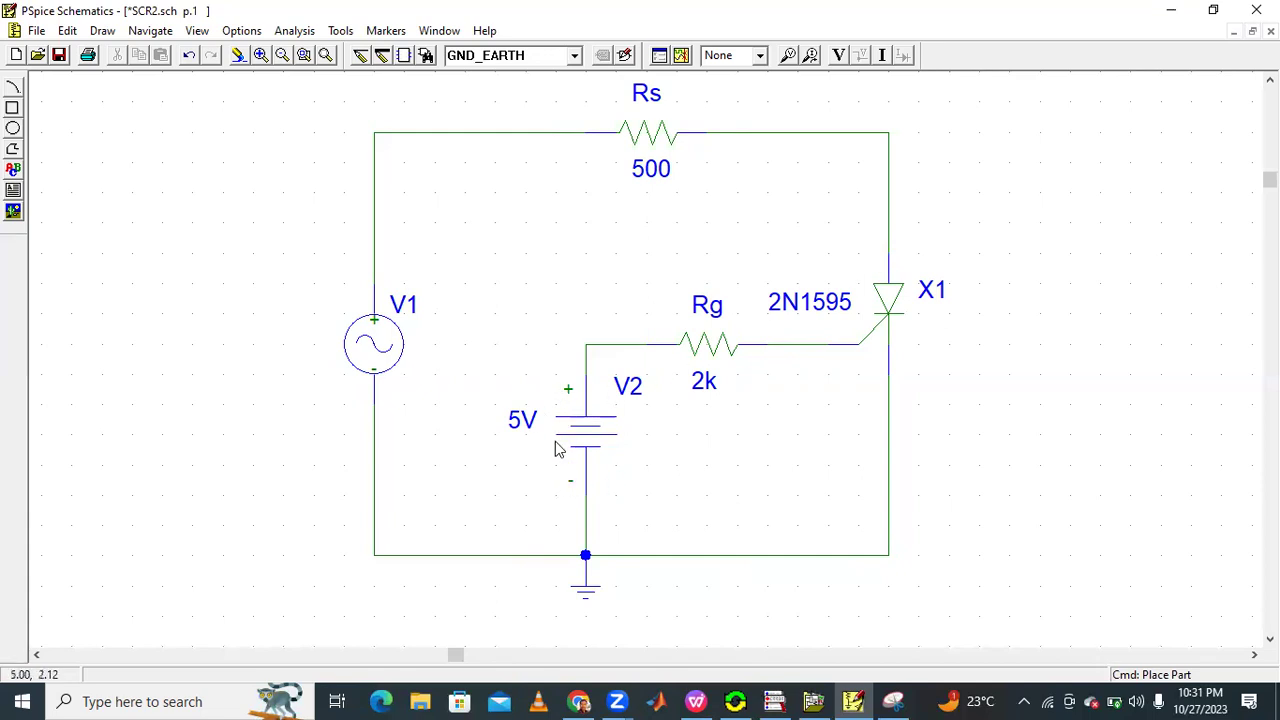
Display both the name and value of the VAMPL attribute of sine source V1 on the schematic.
double_click(381, 350)
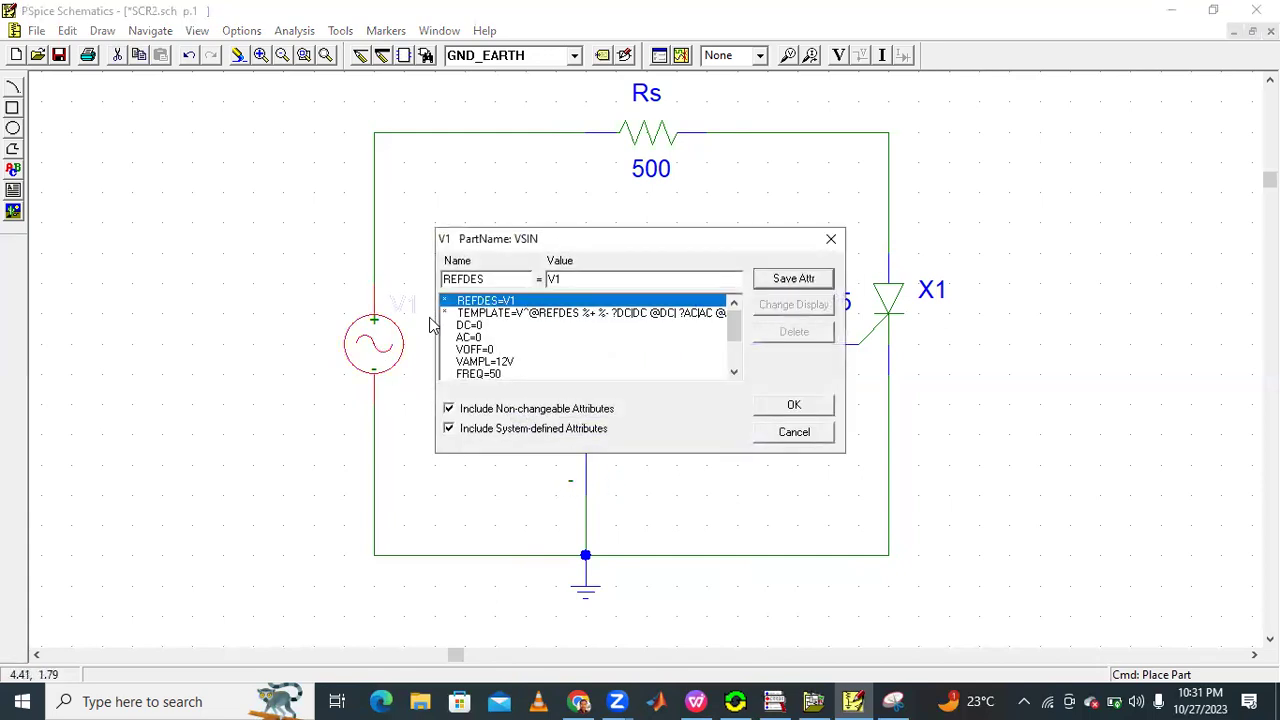
left_click(733, 372)
left_click(484, 340)
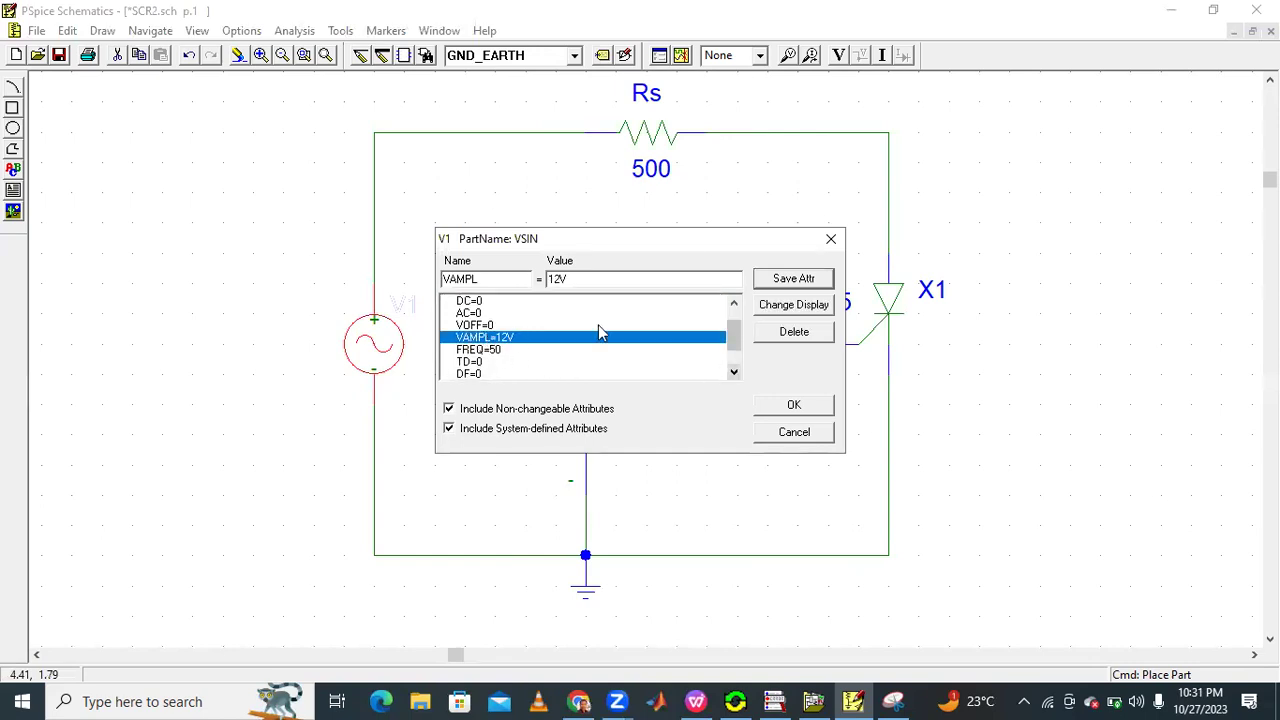
left_click(770, 305)
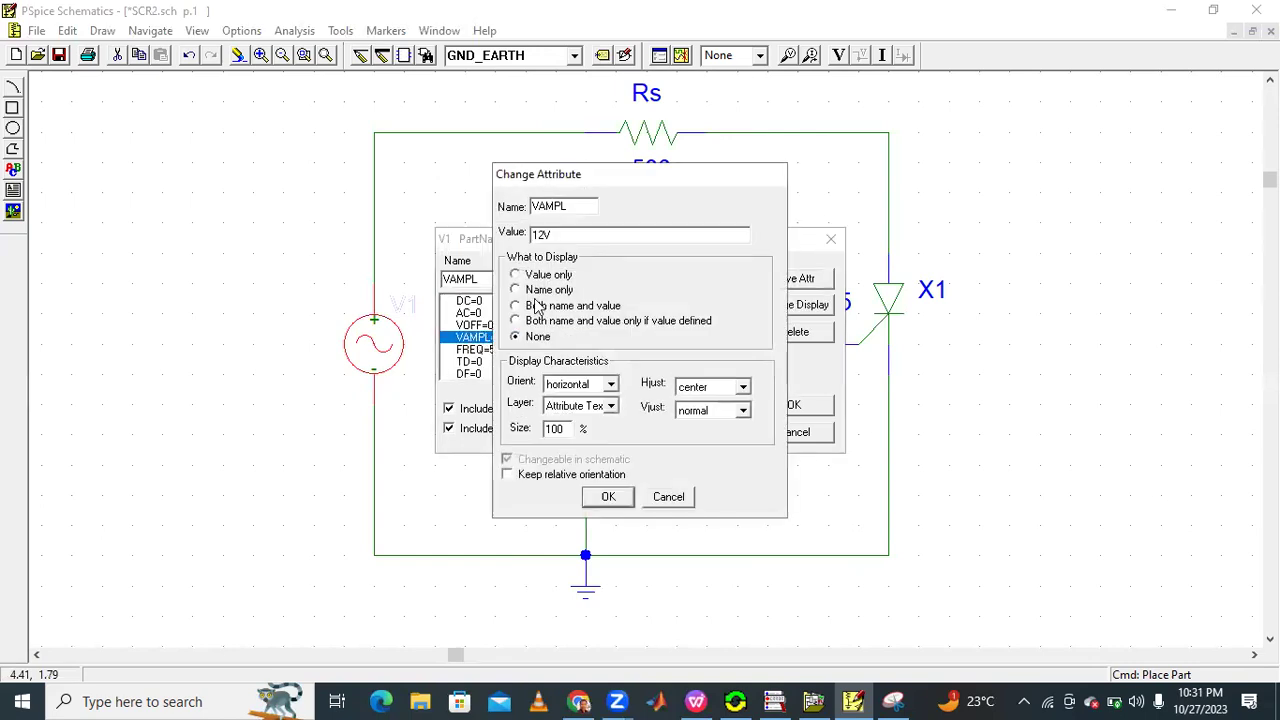
left_click(608, 497)
Display both the name and value of V1's FREQ attribute and accept the source's attribute settings.
left_click(480, 374)
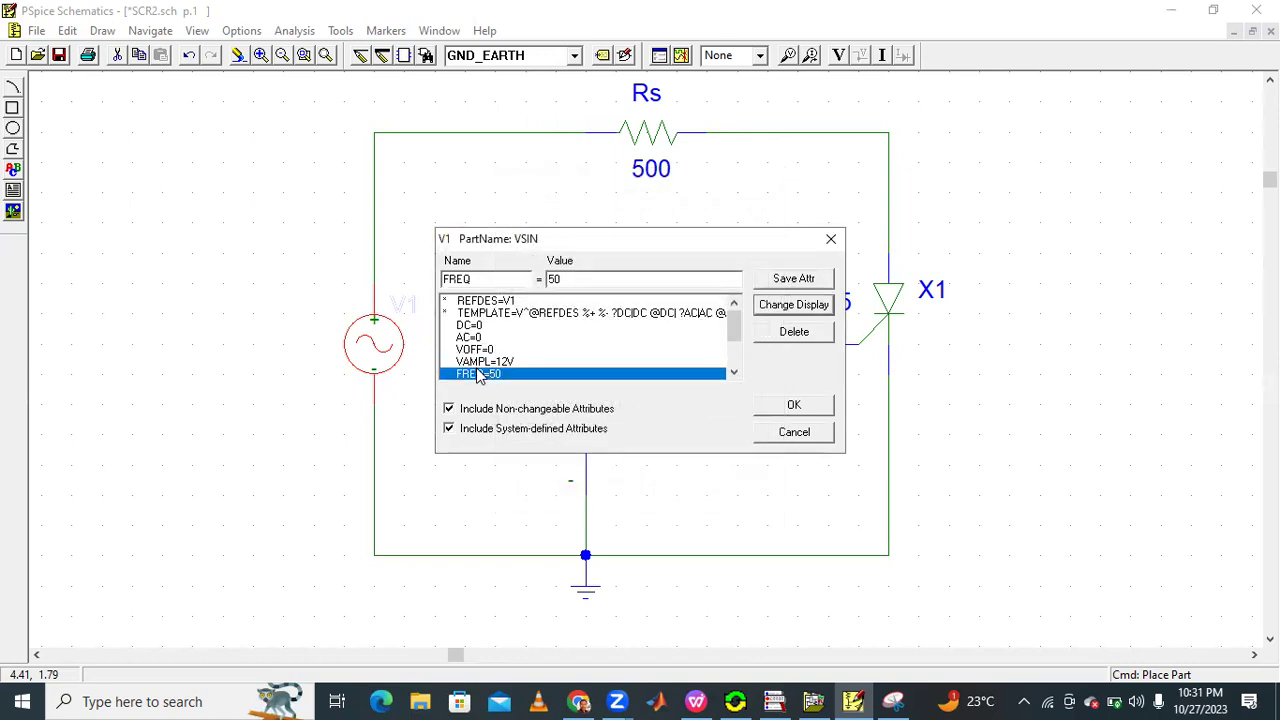
left_click(790, 305)
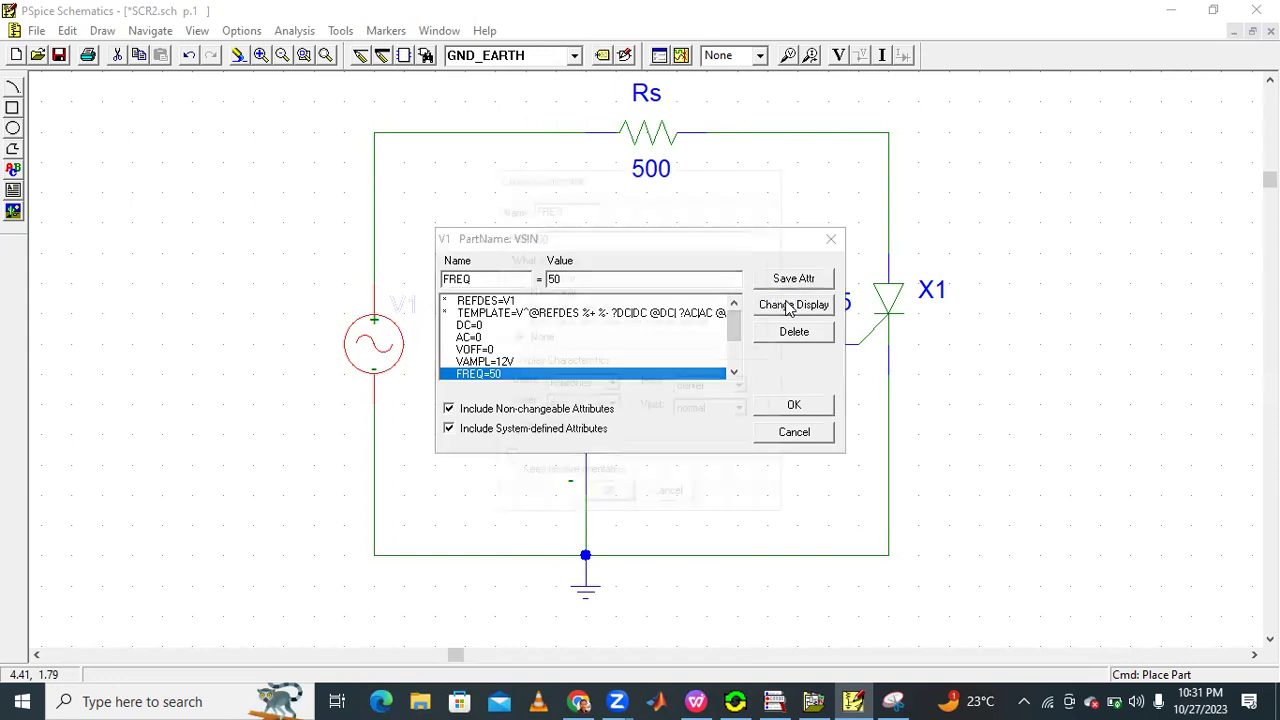
left_click(534, 307)
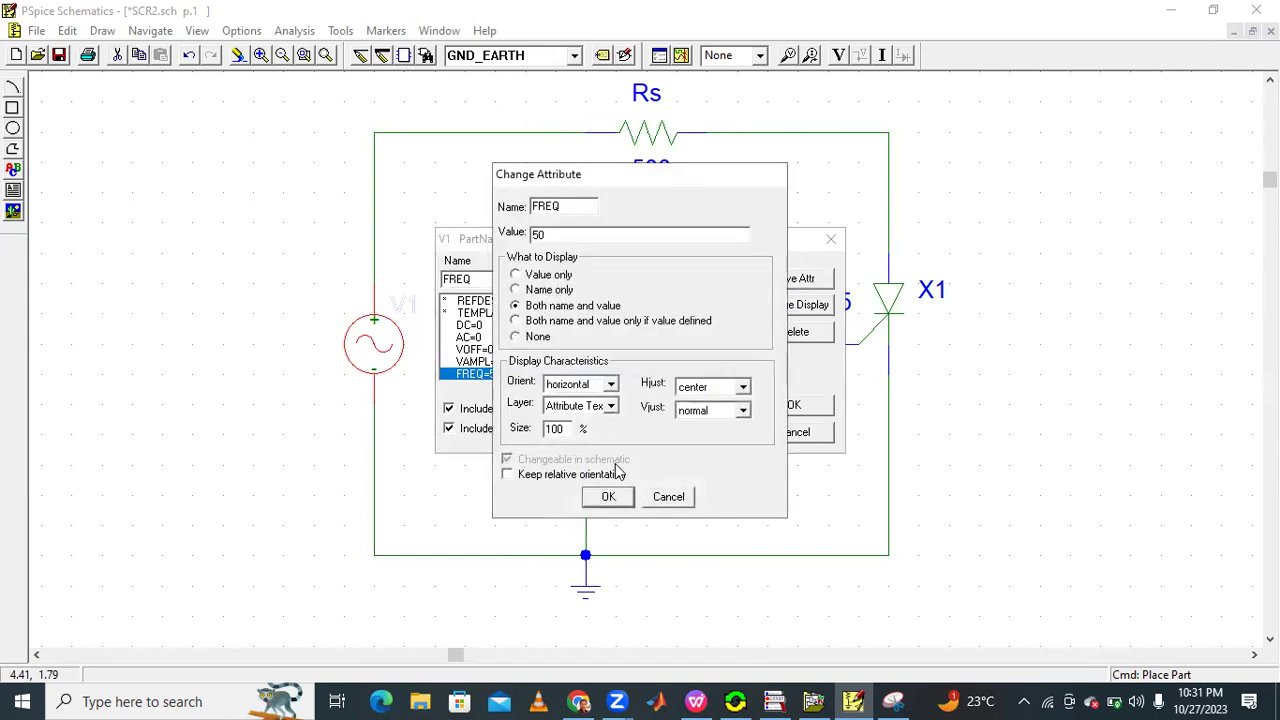
left_click(608, 496)
left_click(792, 405)
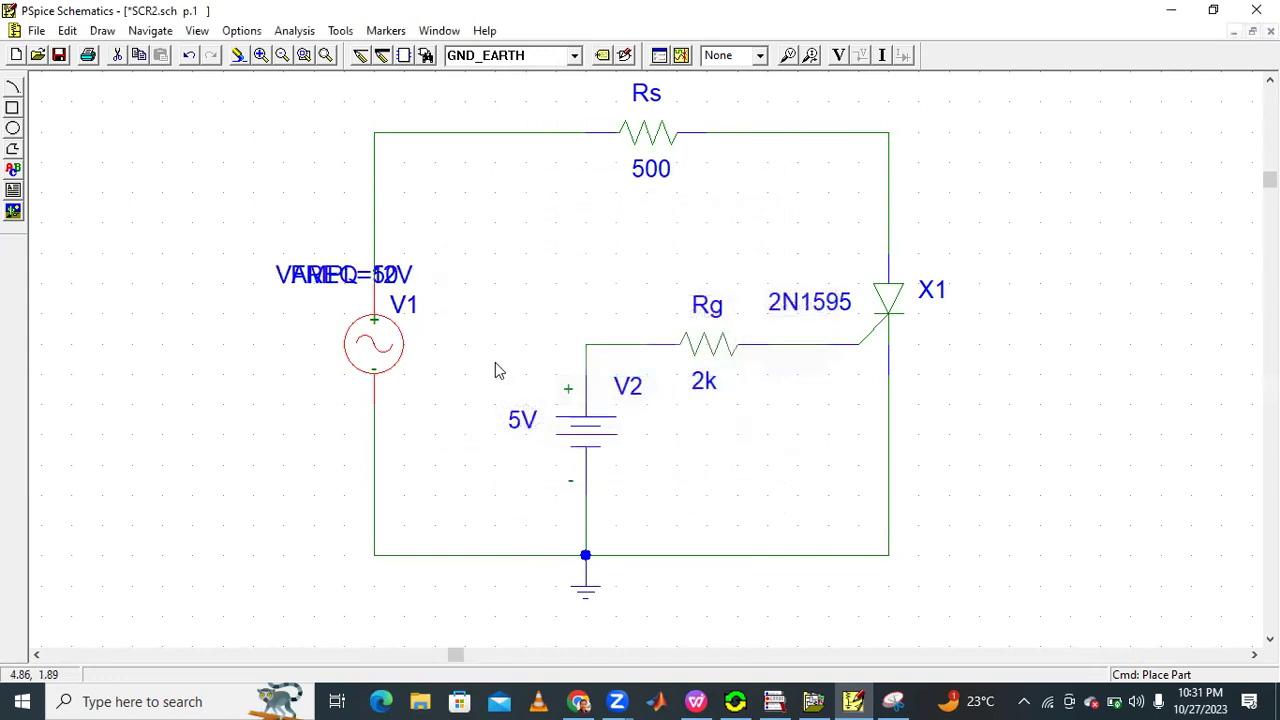
Separate V1's overlapping labels, moving VAMPL=12V beside the source and FREQ=50 just above it, clear of the wire.
left_click(325, 56)
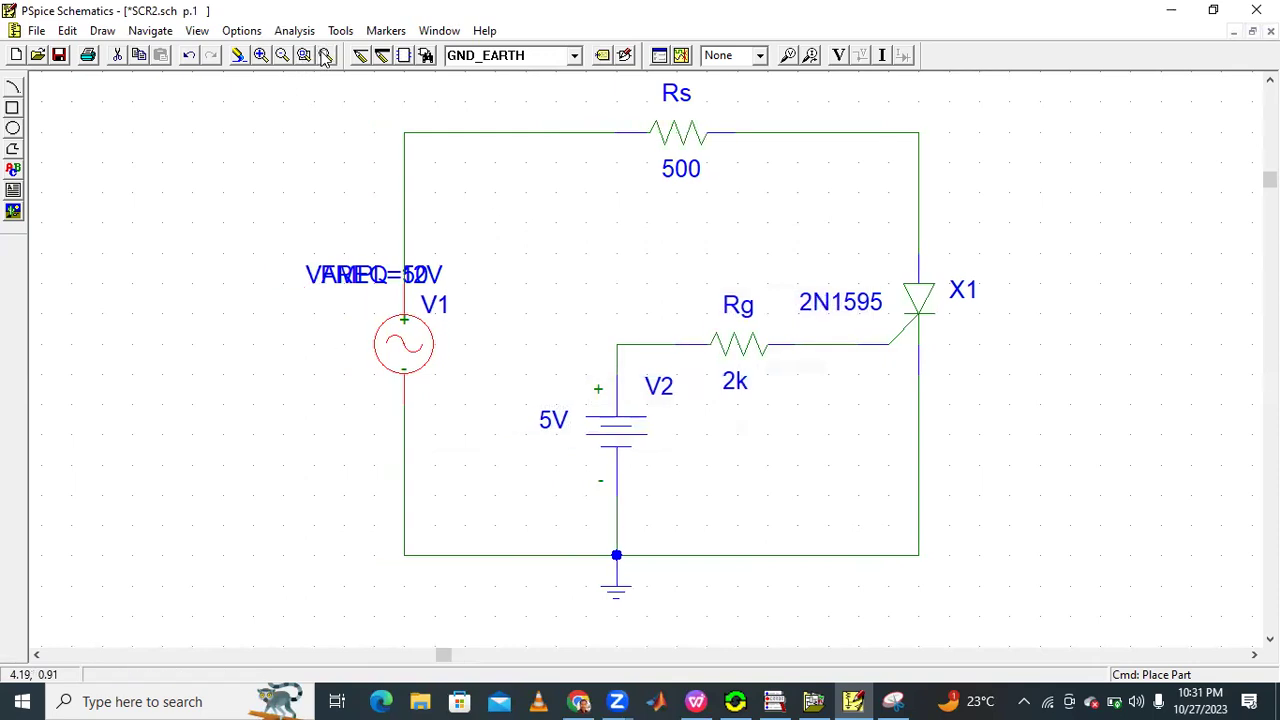
left_click(368, 282)
left_click_drag(365, 282, 288, 344)
left_click(468, 244)
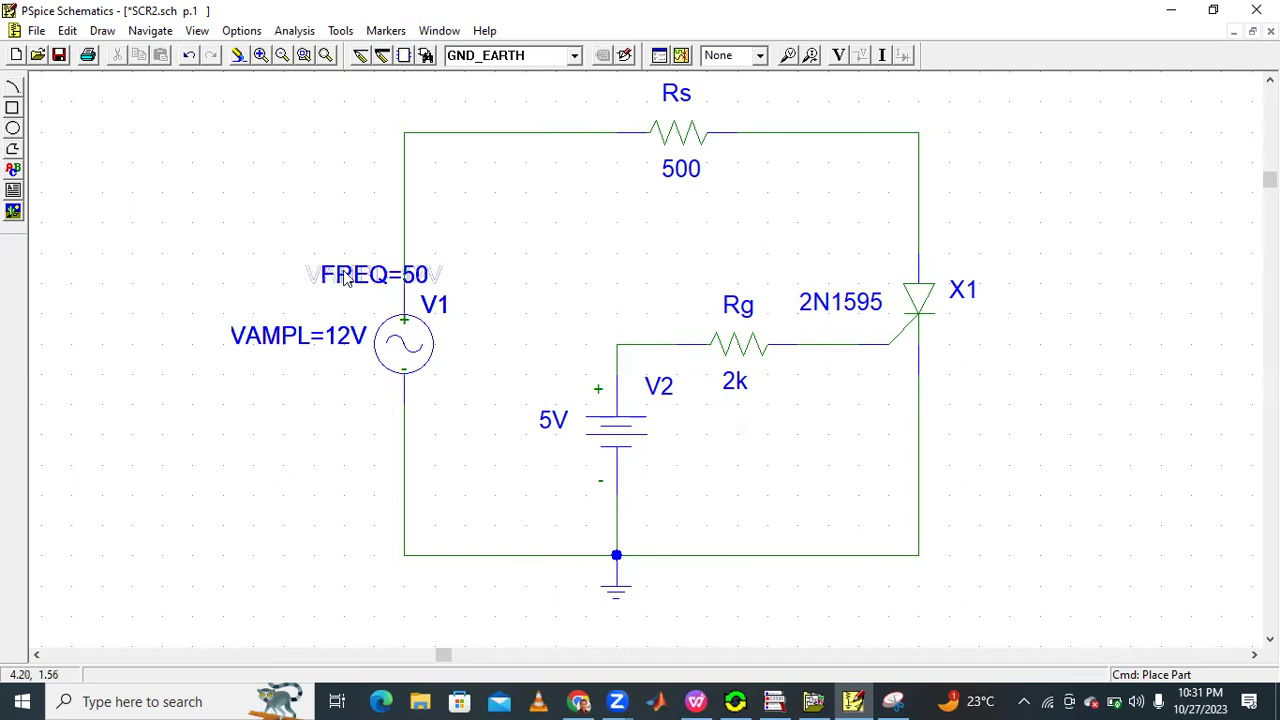
left_click(345, 275)
left_click_drag(345, 275, 305, 283)
left_click(482, 258)
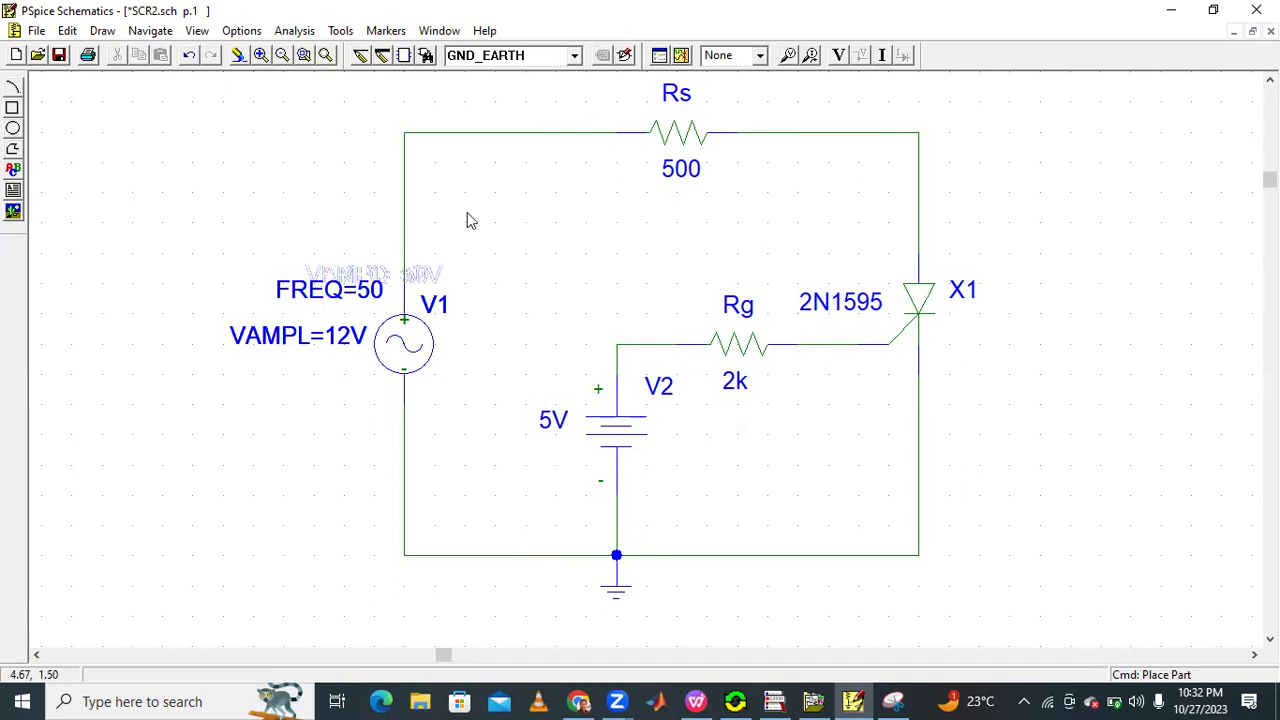
left_click(325, 55)
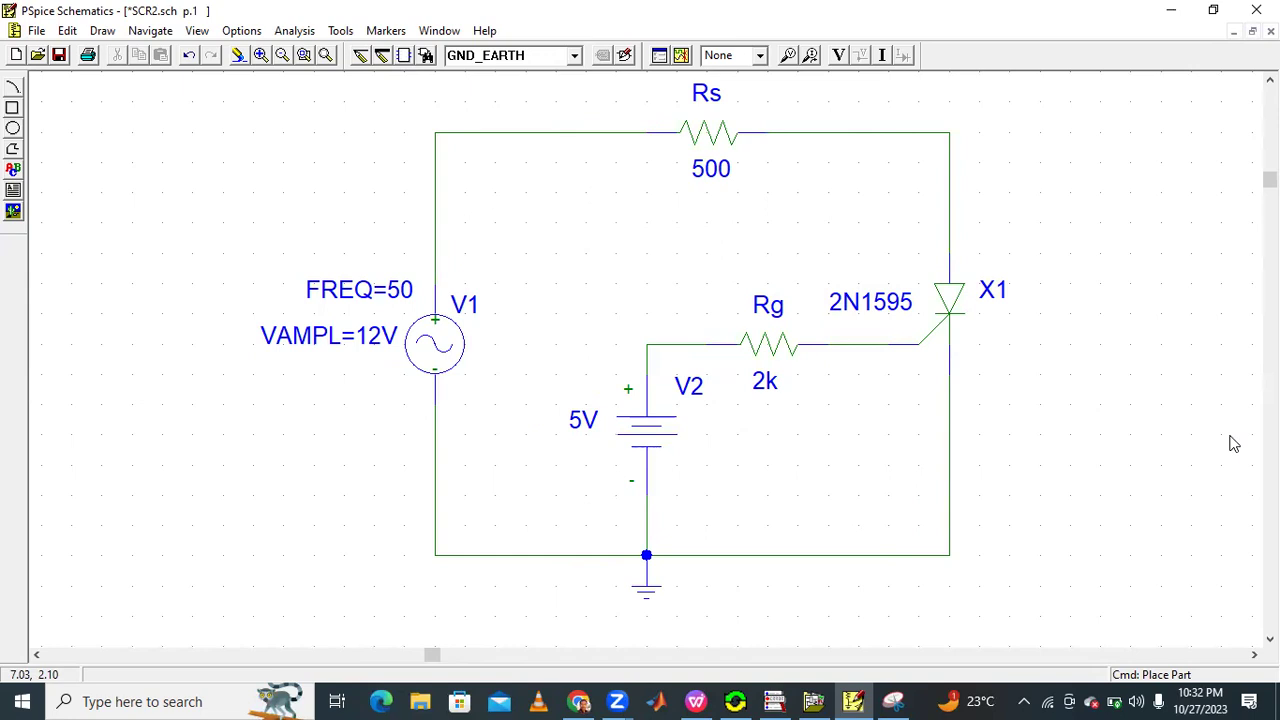
Try a current marker on the anode of SCR X1 and delete it.
left_click(811, 56)
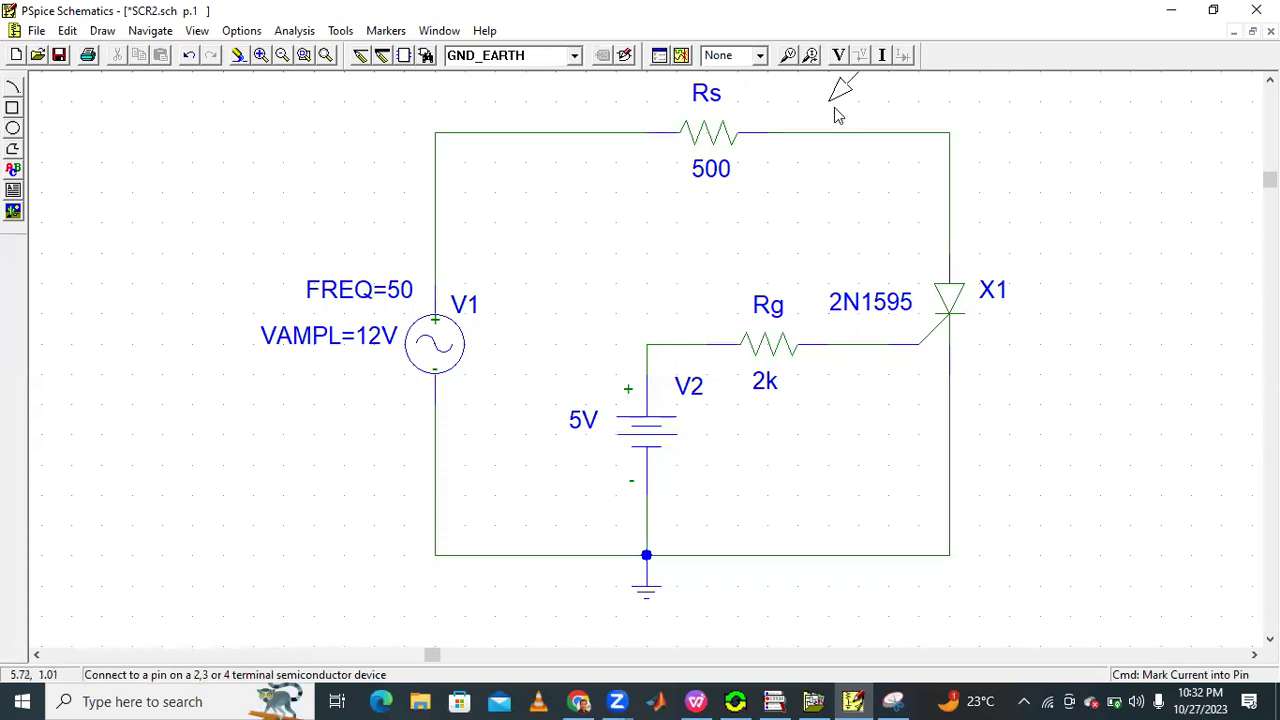
left_click(950, 250)
key("Return")
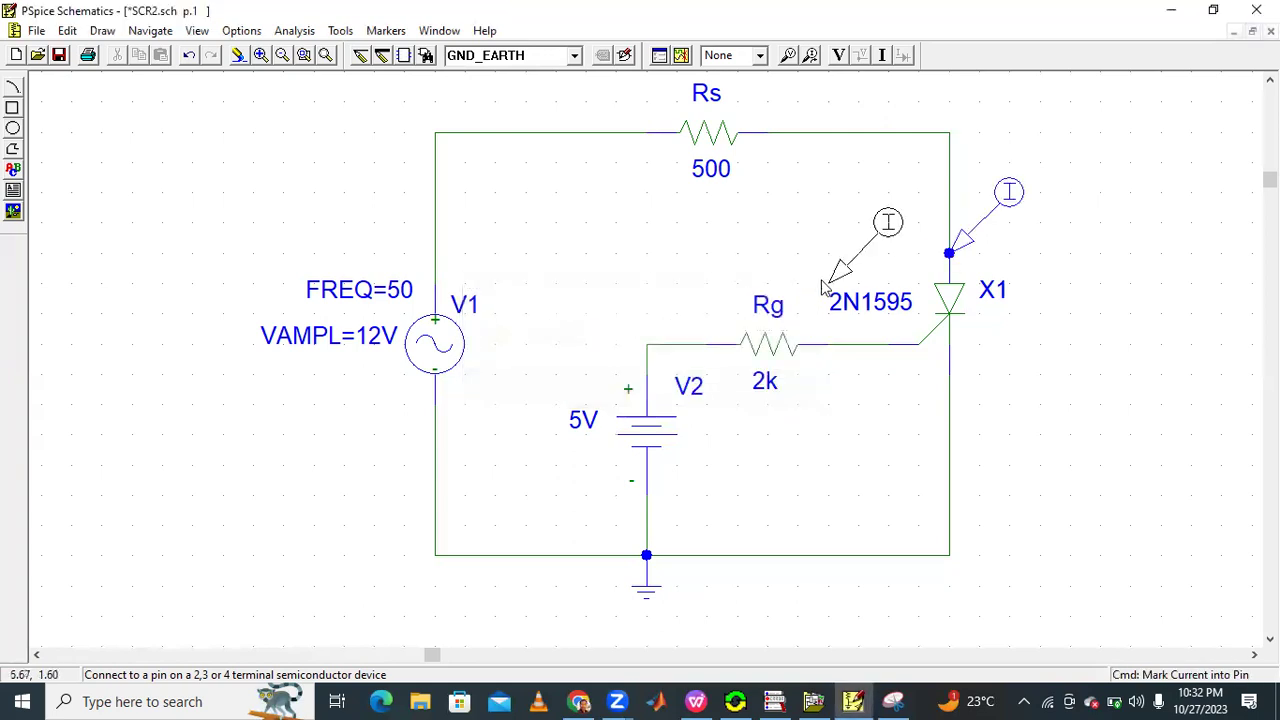
right_click(1044, 227)
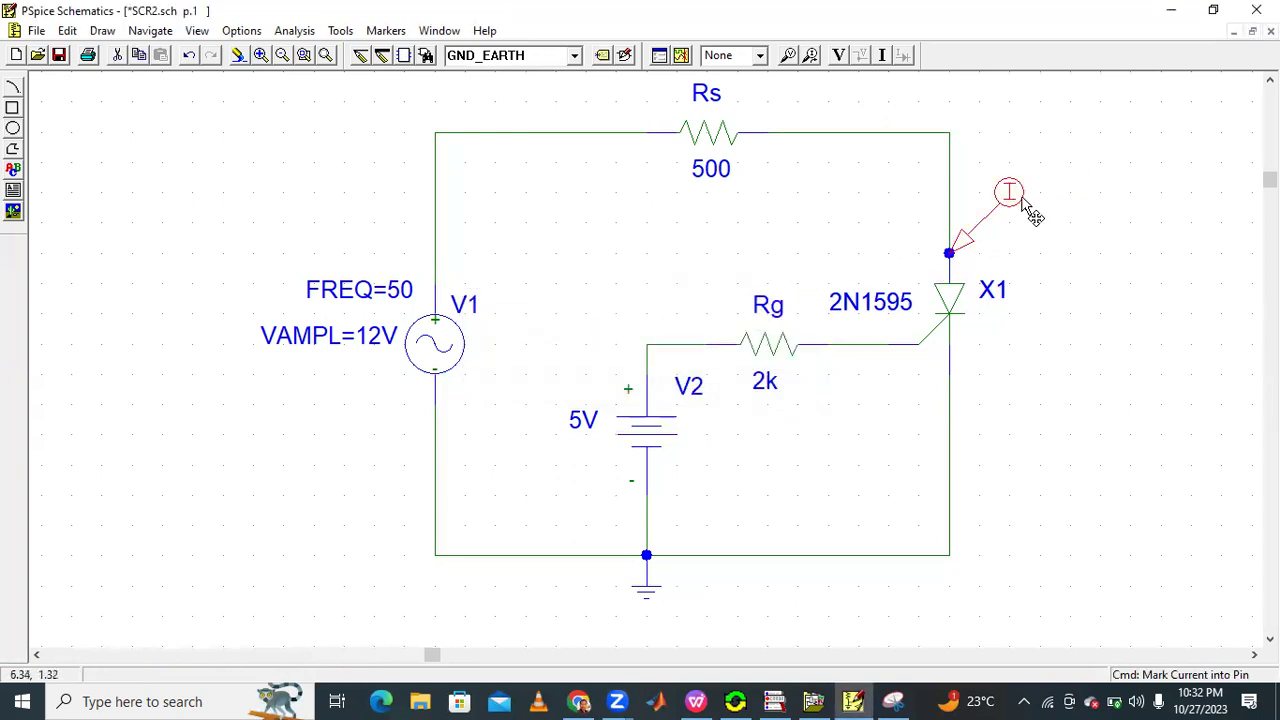
key("Delete")
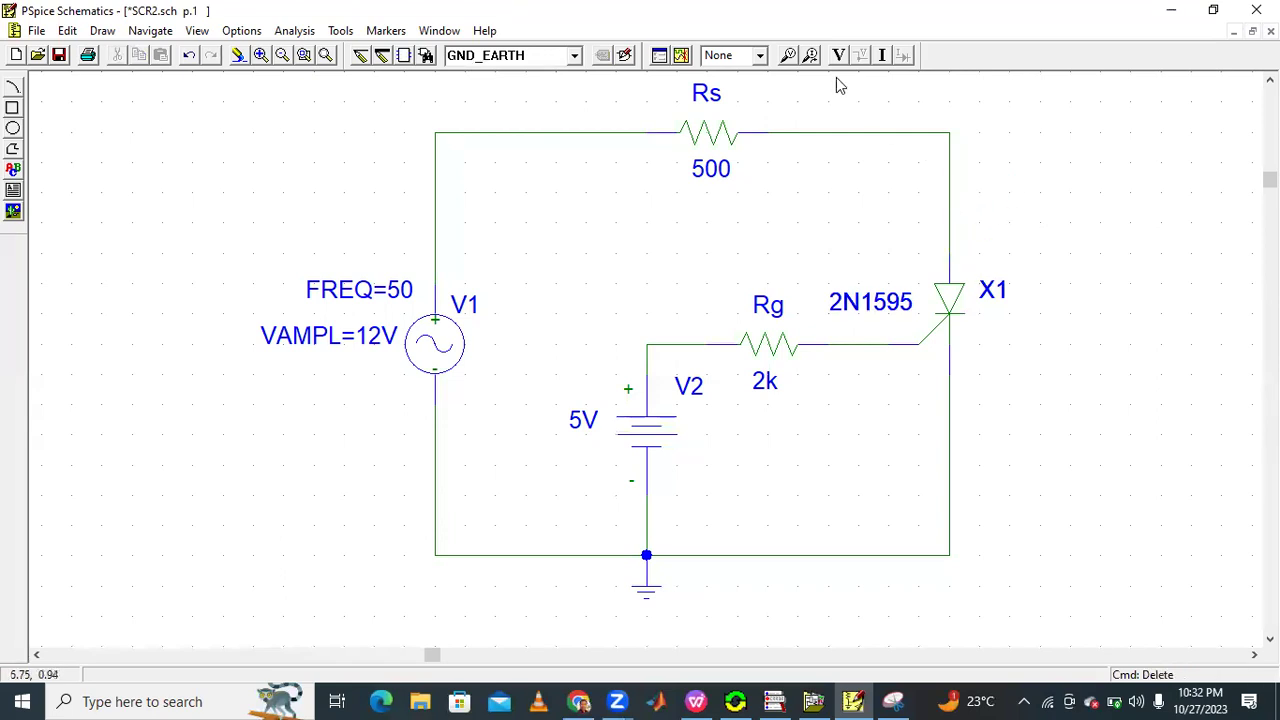
Place a current marker on Rs's SCR-side terminal, run the simulation and close the resulting plot.
left_click(770, 133)
right_click(857, 190)
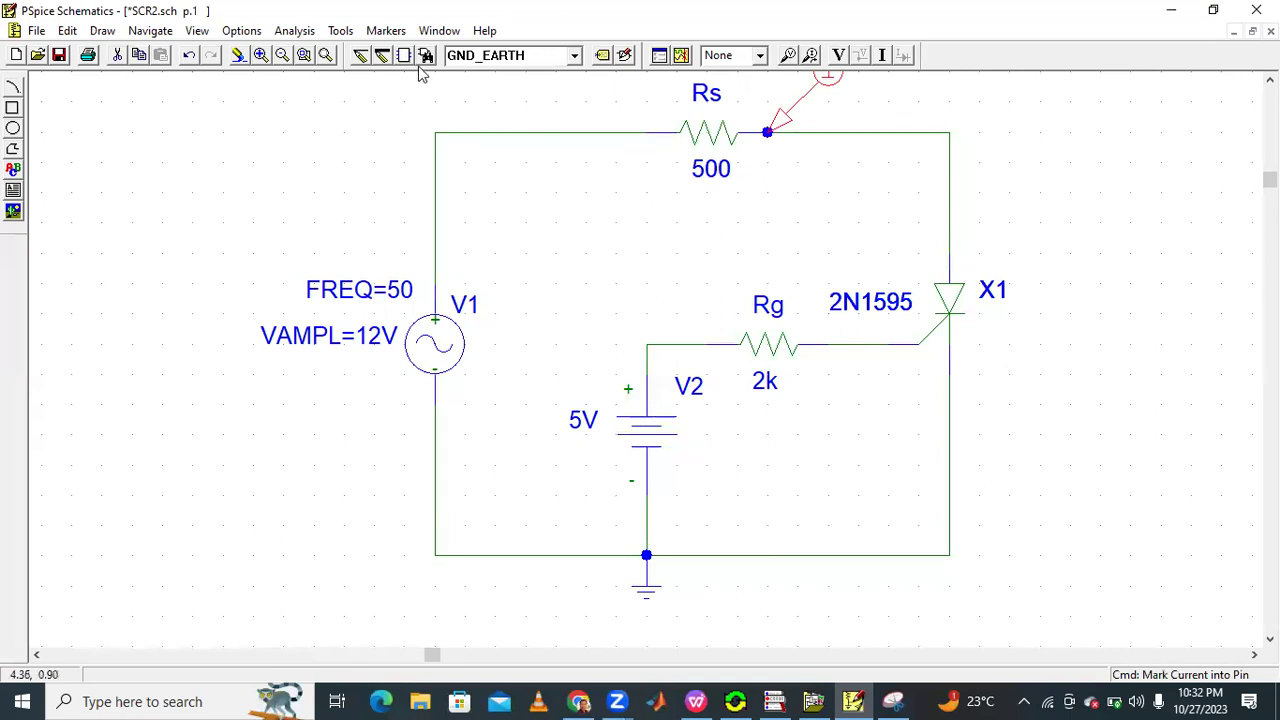
left_click(327, 56)
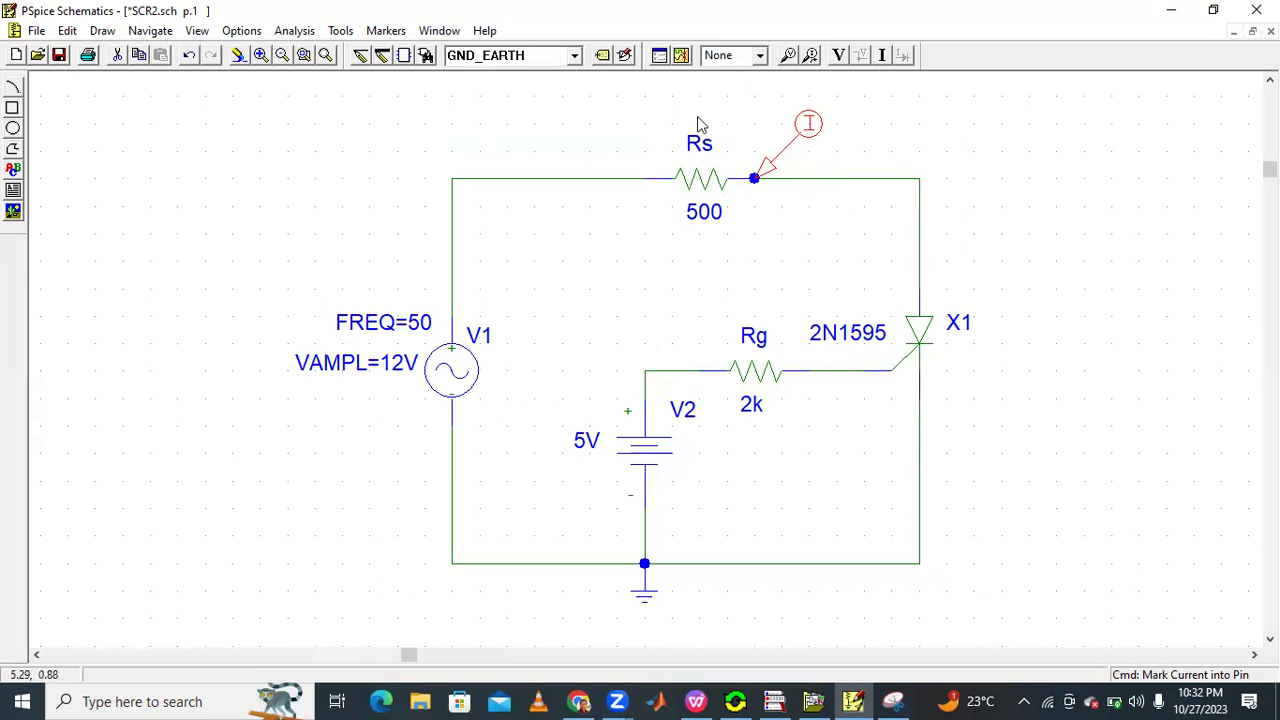
left_click(681, 55)
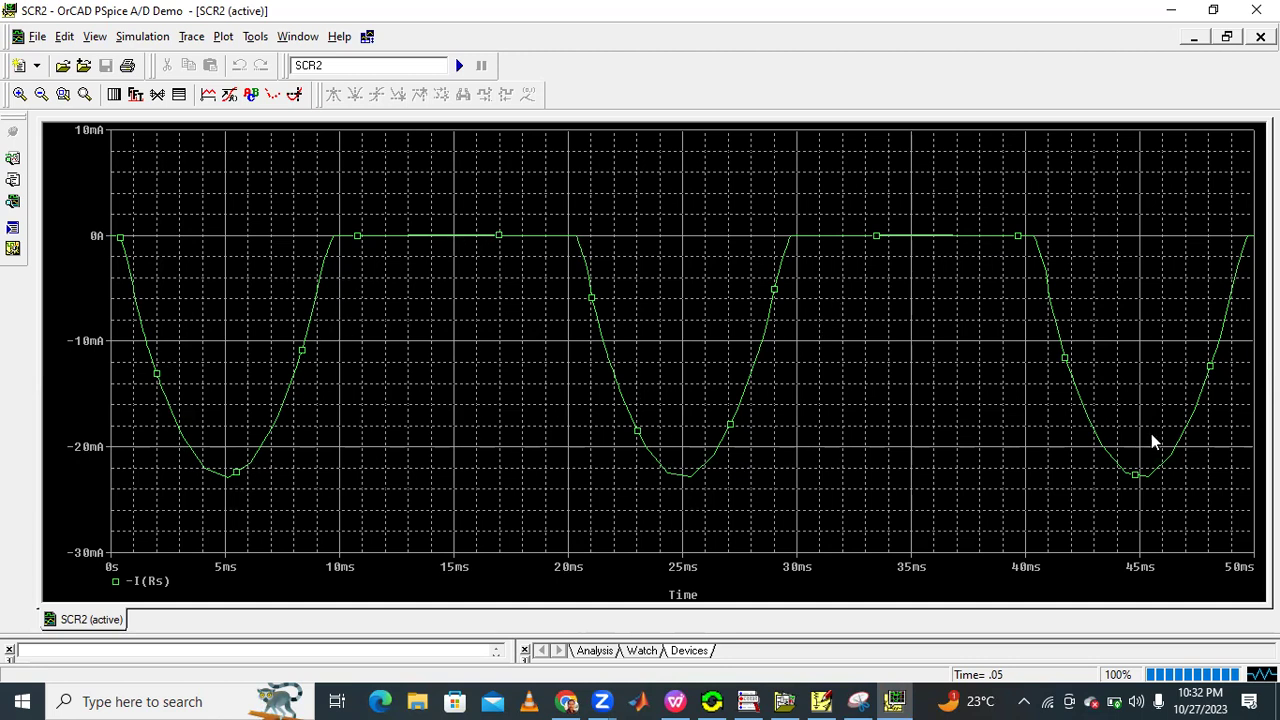
left_click(1256, 10)
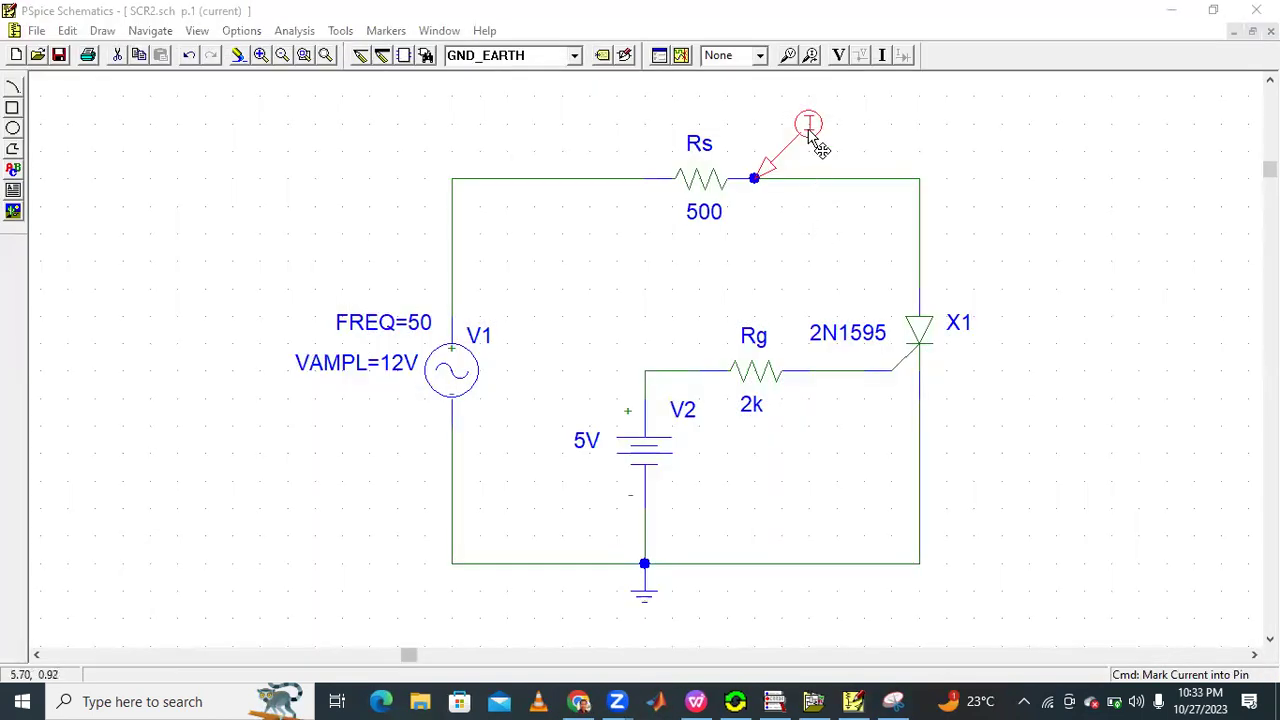
Replace the current marker with a voltage marker at the anode of X1 and run the simulation.
key("Delete")
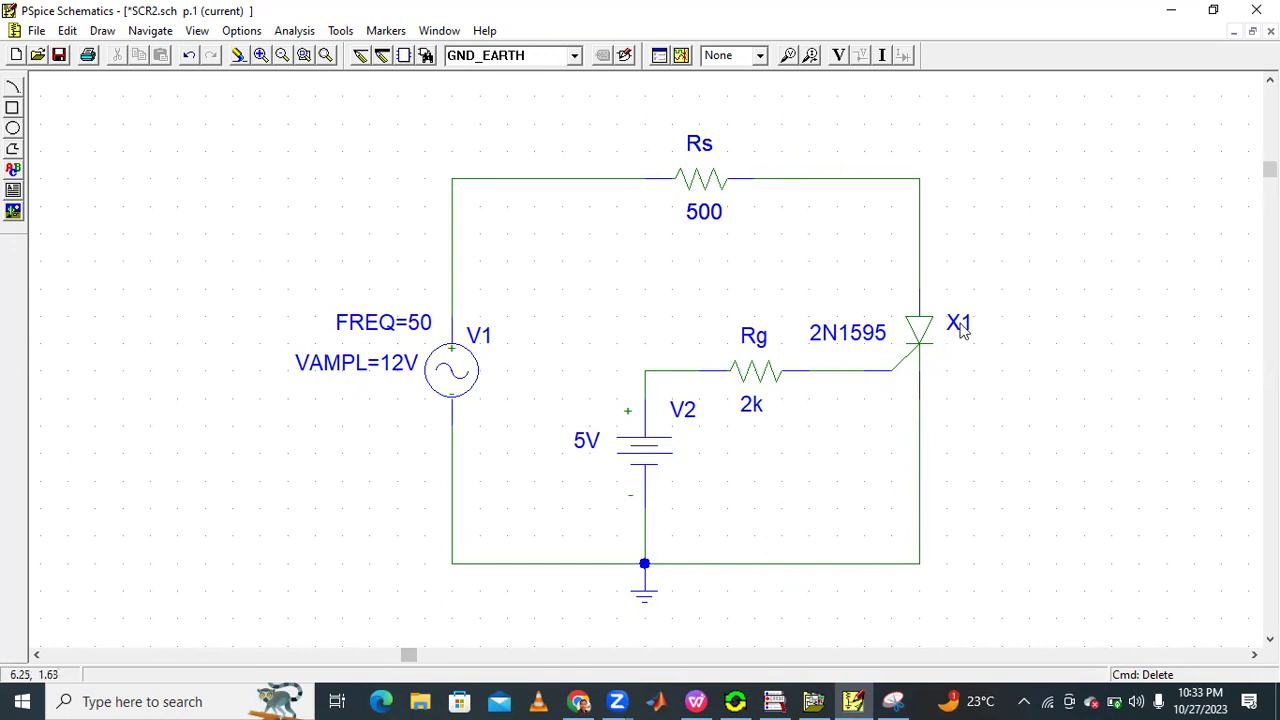
left_click(790, 60)
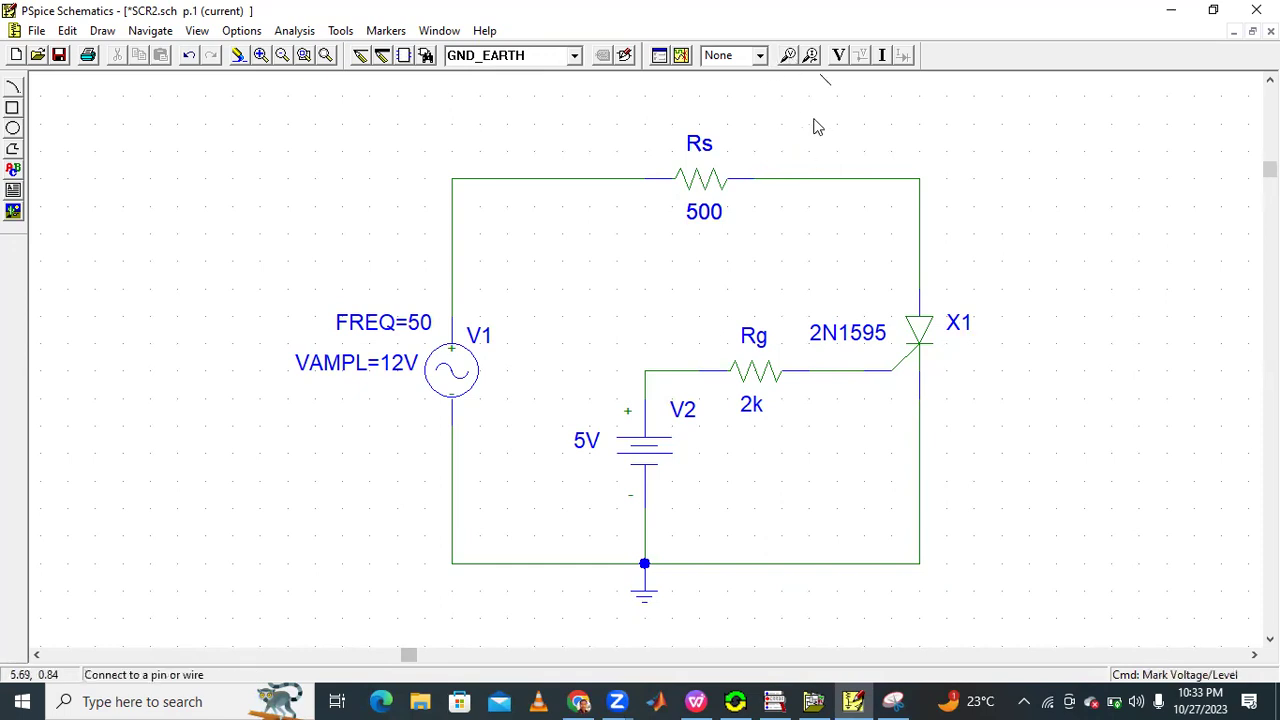
left_click(920, 288)
right_click(1022, 200)
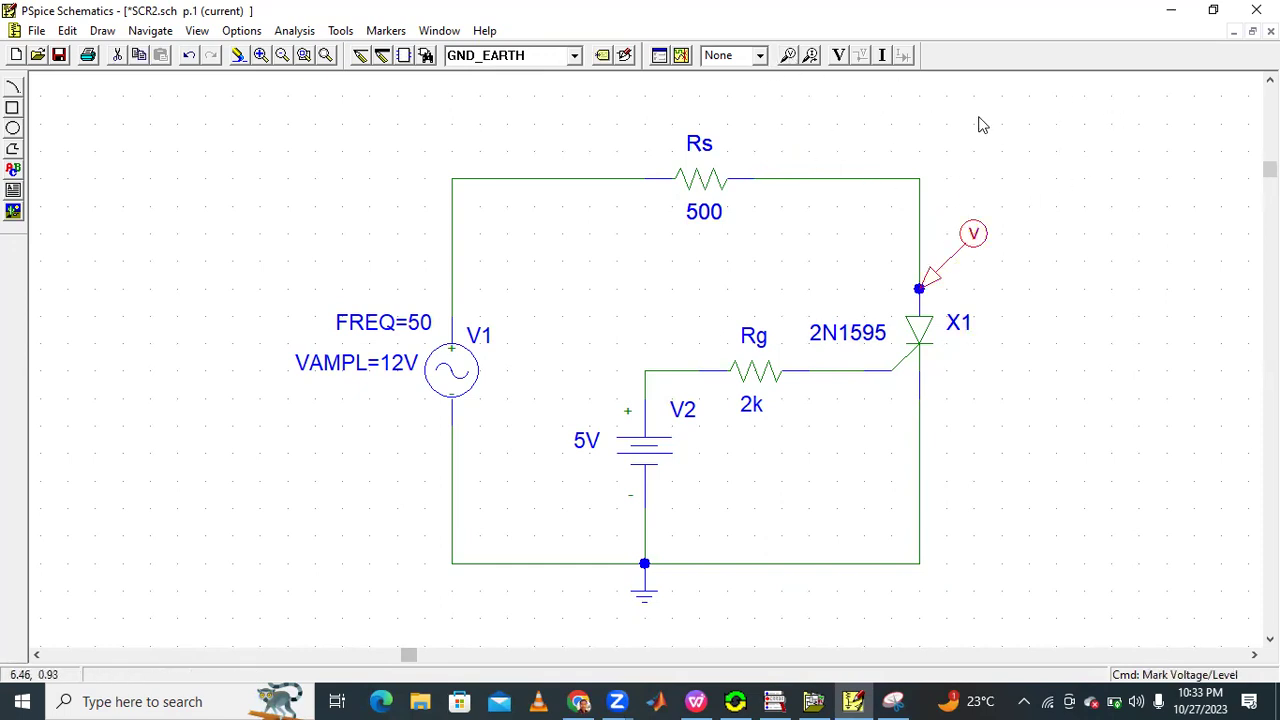
left_click(683, 55)
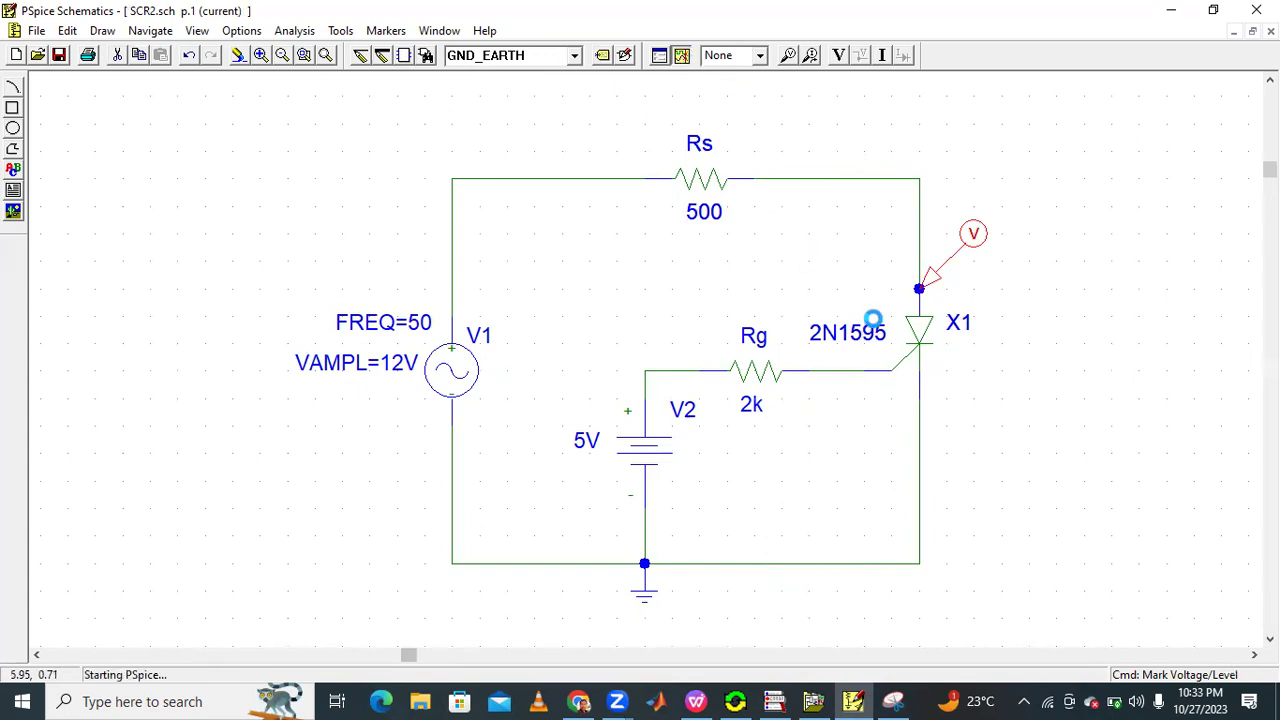
left_click(897, 700)
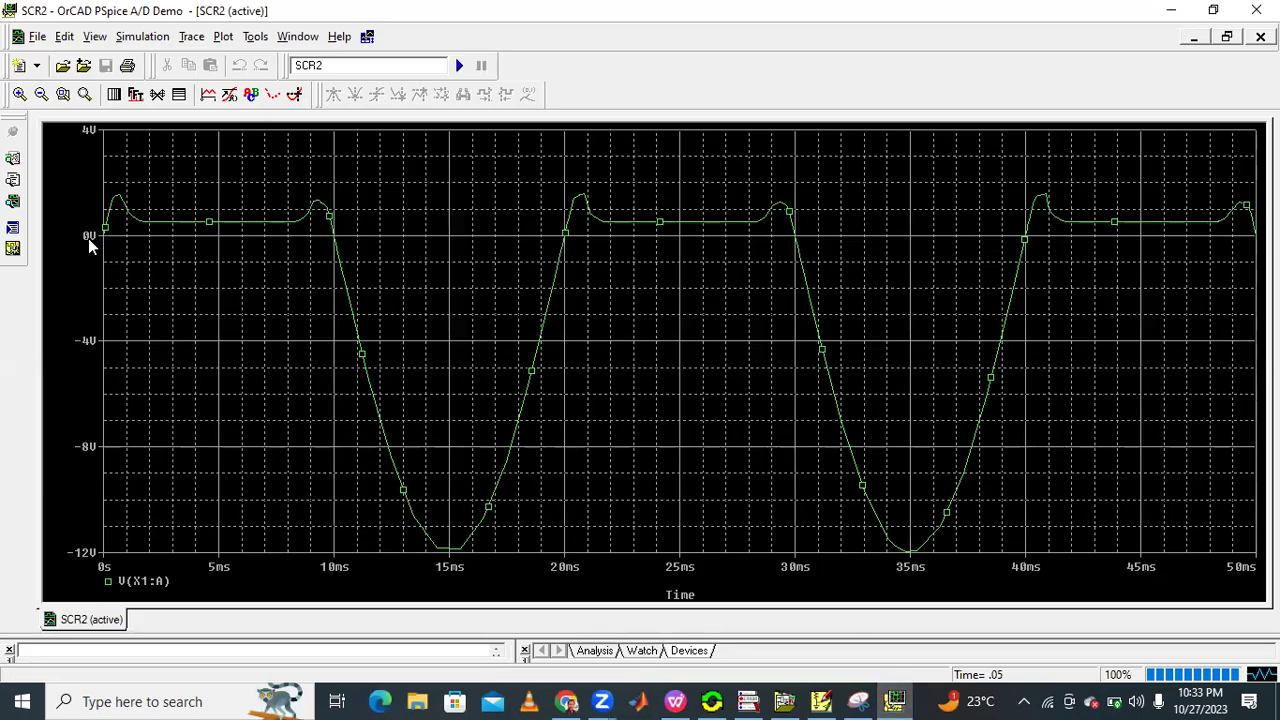
Give the V(X1:A) trace a thicker line, keeping a solid pattern.
right_click(337, 256)
left_click(367, 282)
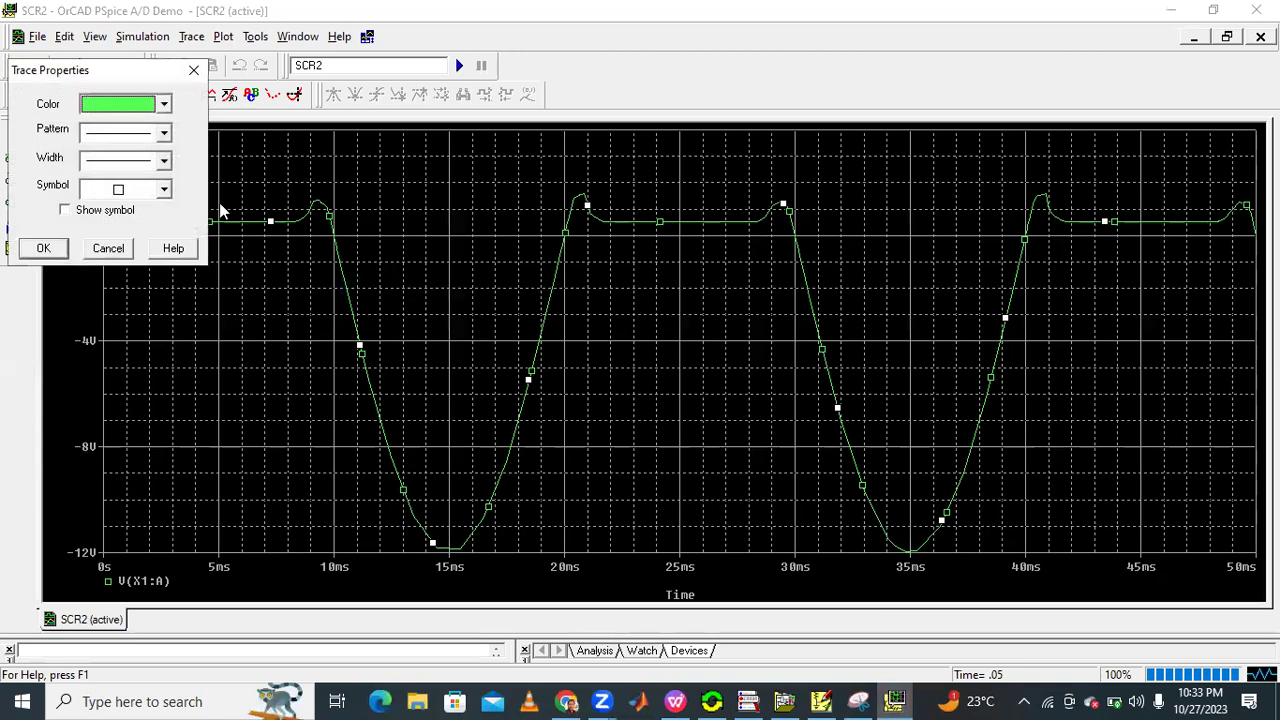
left_click(110, 133)
left_click(116, 149)
left_click(117, 158)
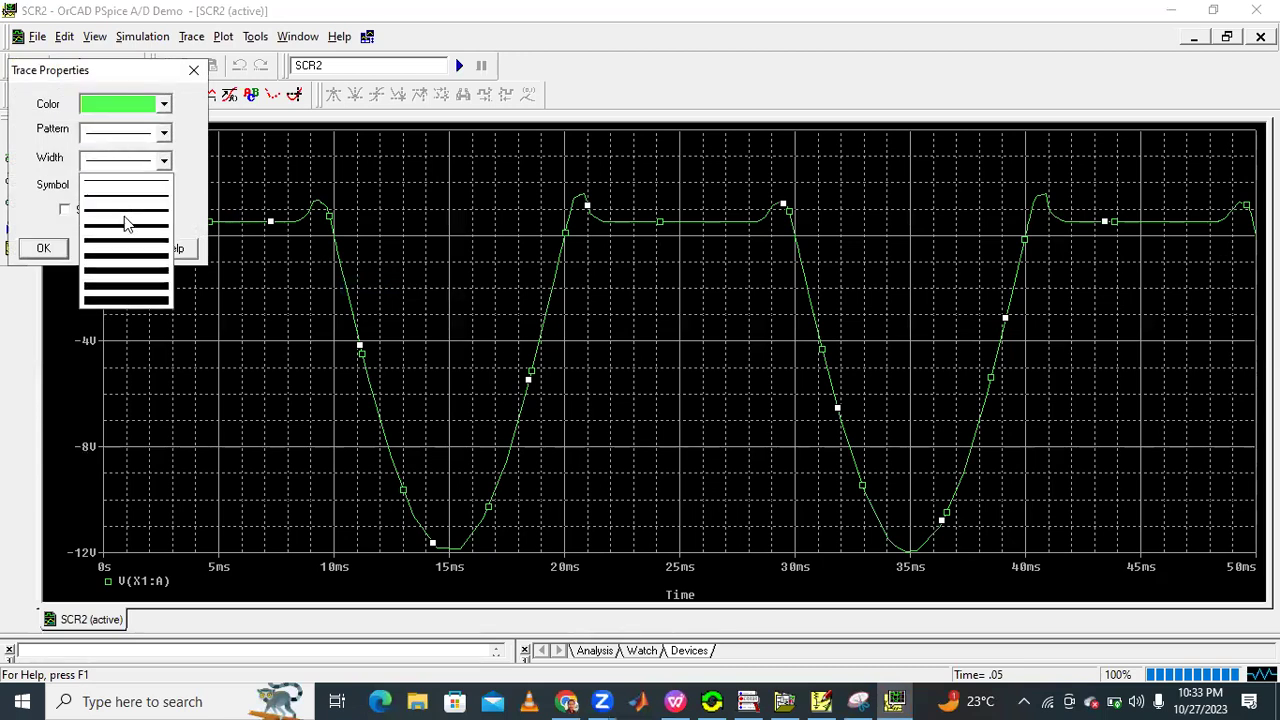
left_click(125, 222)
left_click(55, 248)
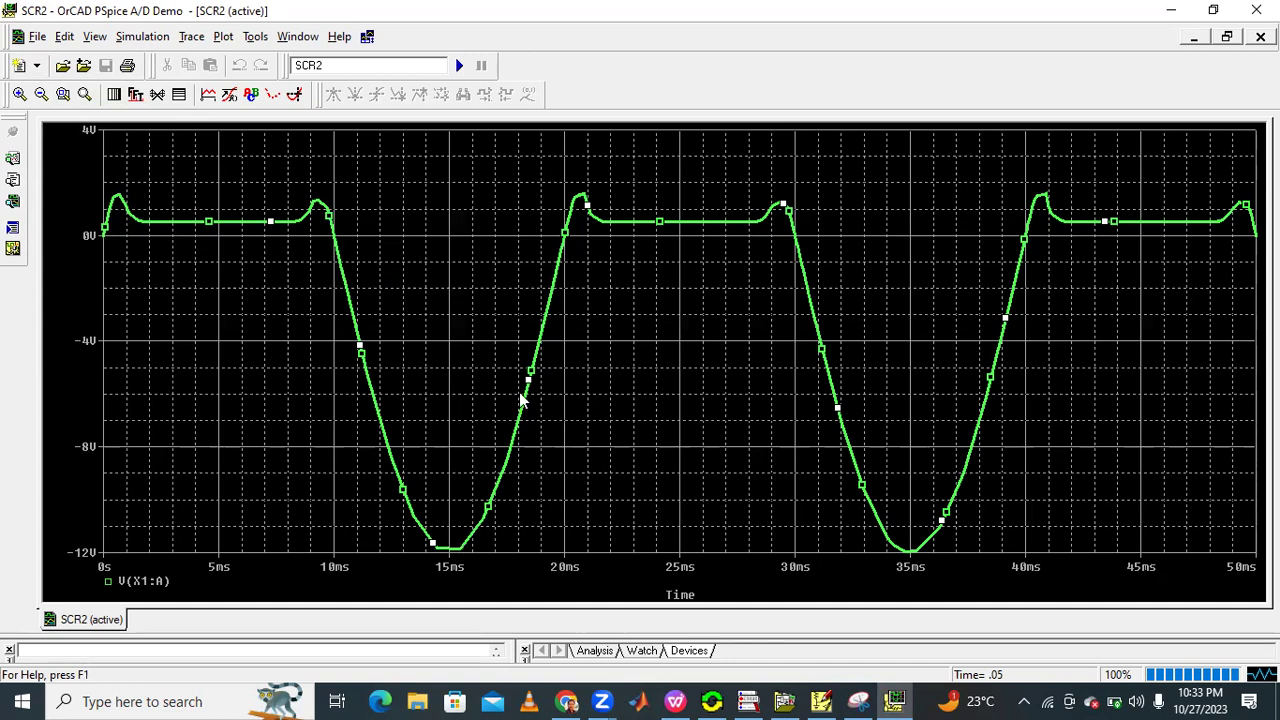
Switch to PSpice Schematics, replace the voltage marker with a current marker on Rs's source-side terminal and rerun the simulation.
key("alt+Tab")
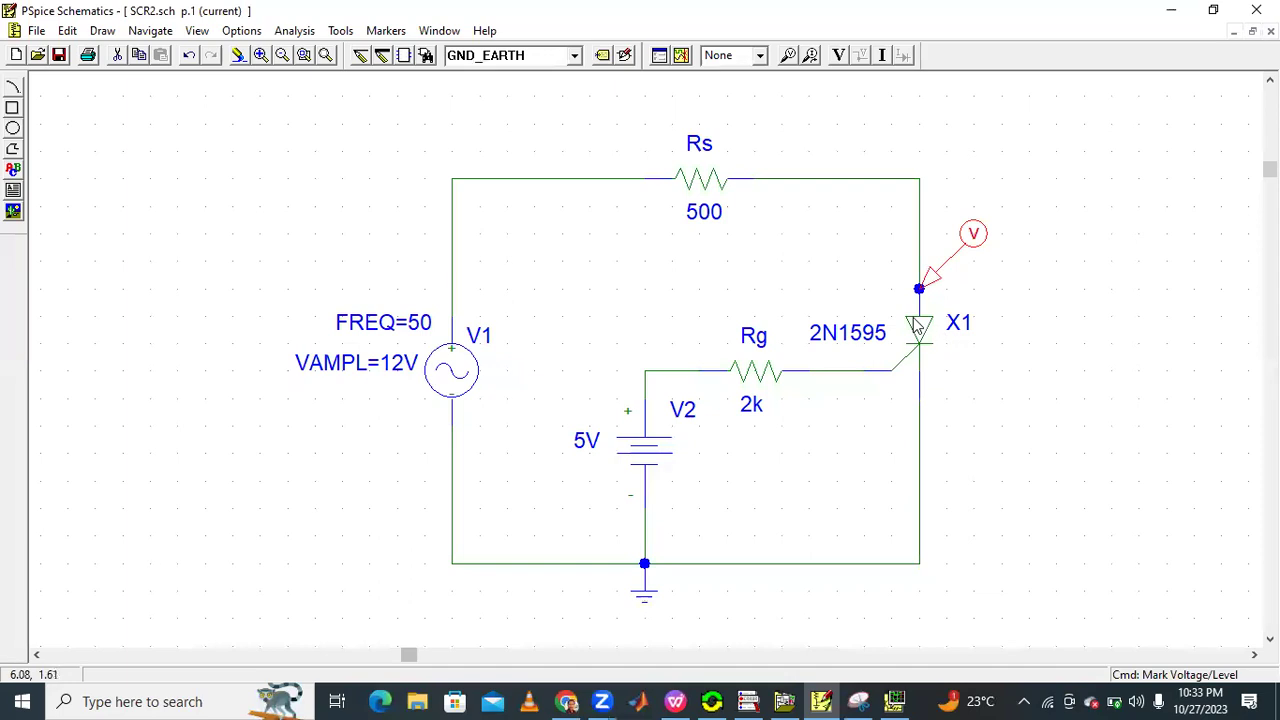
left_click(820, 700)
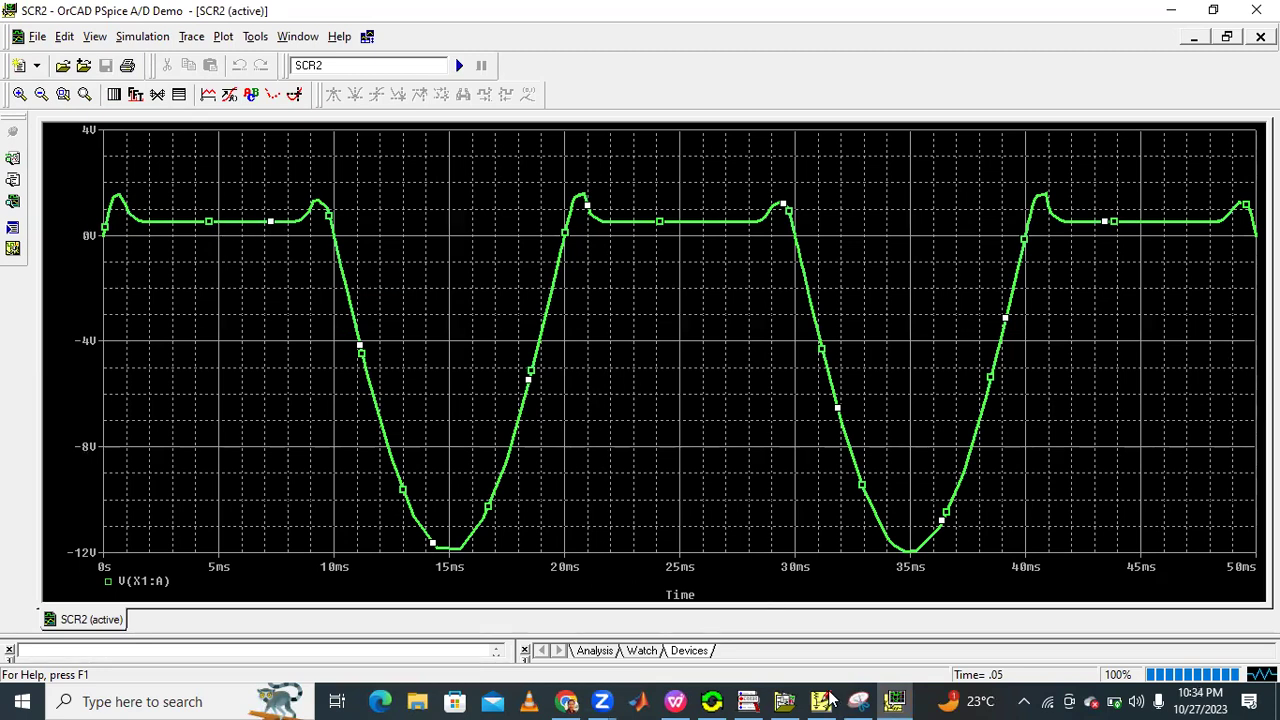
key("alt+Tab")
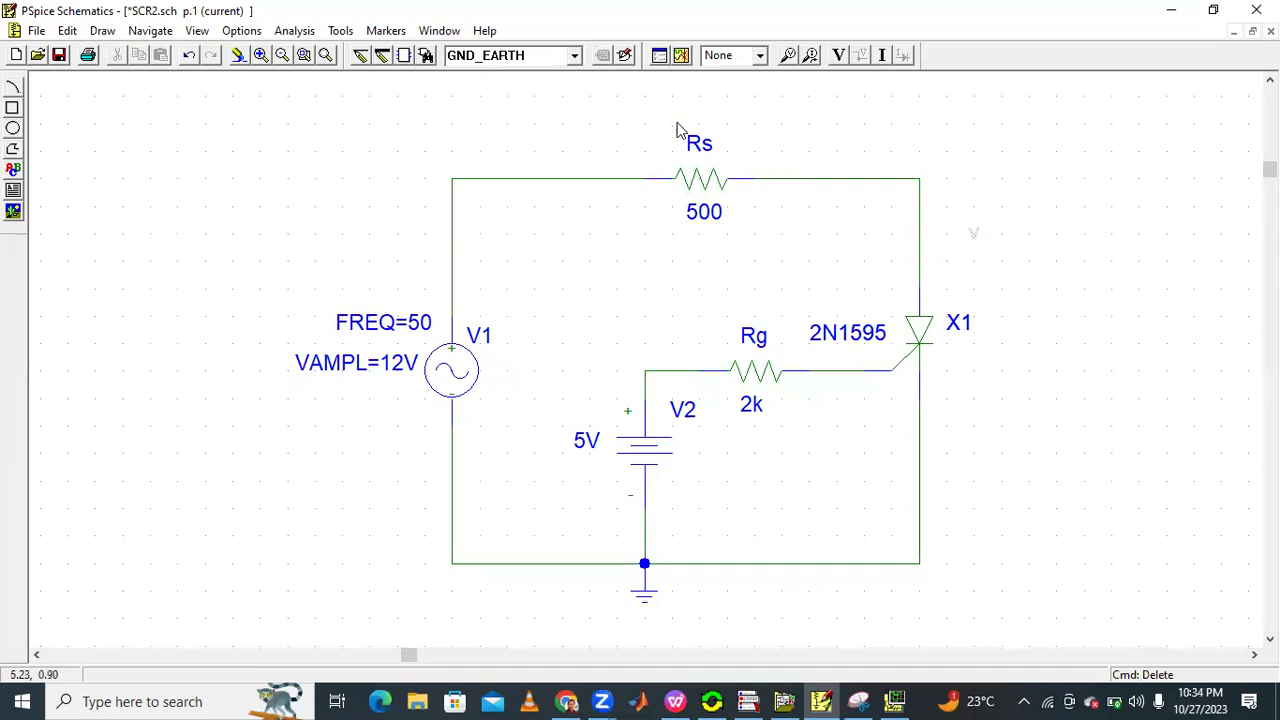
left_click(810, 55)
left_click(640, 186)
right_click(787, 133)
left_click(680, 55)
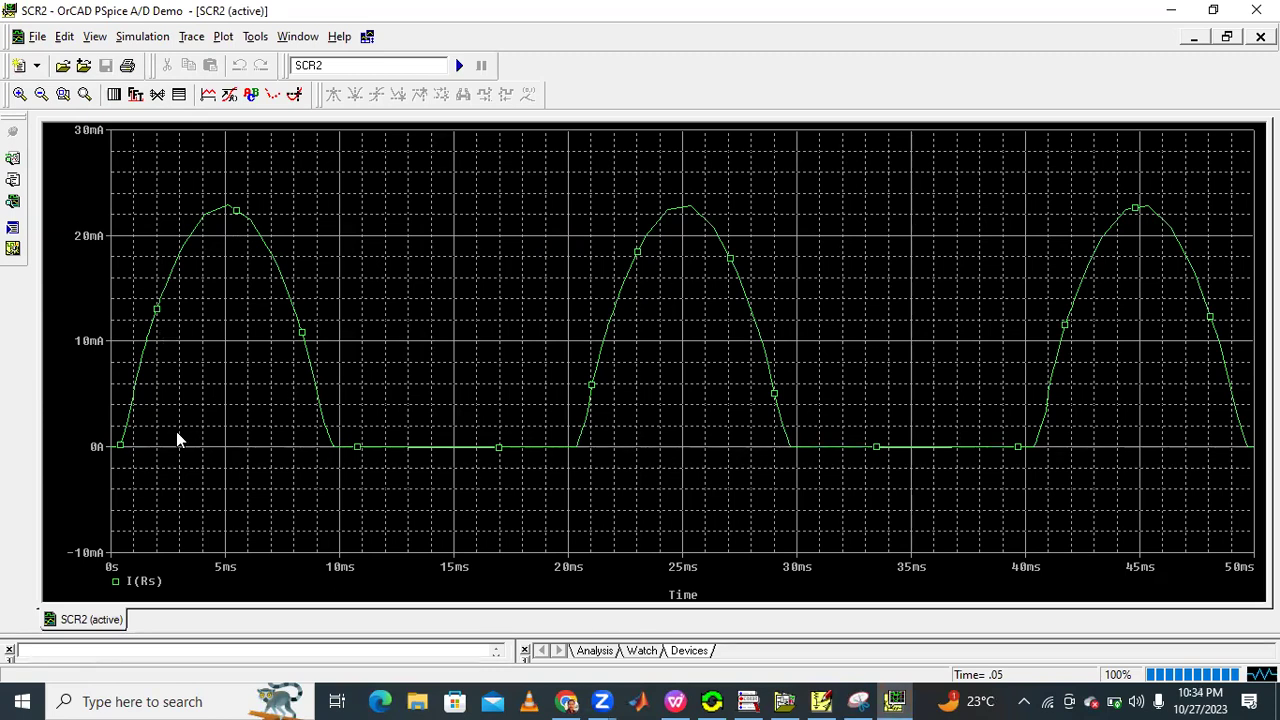
left_click(897, 700)
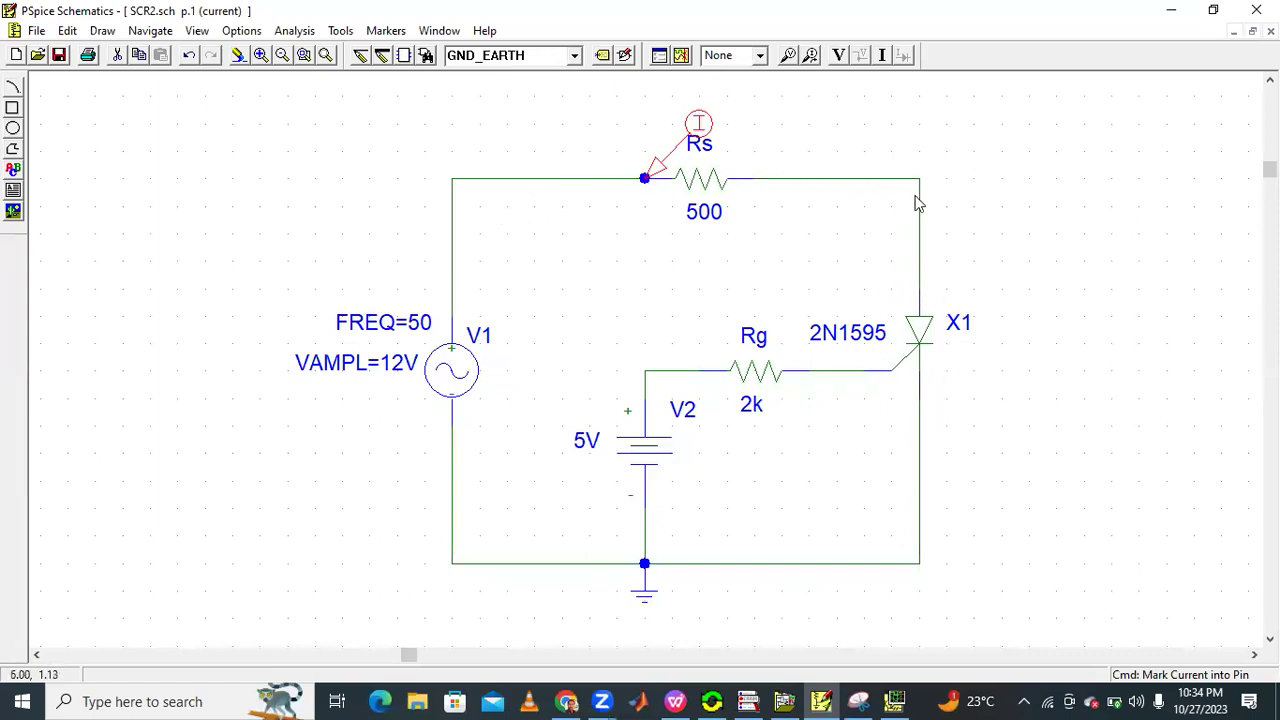
Switch to the SCR2 plot in PSpice A/D and give the I(Rs) trace a thicker line.
left_click(820, 701)
left_click(895, 701)
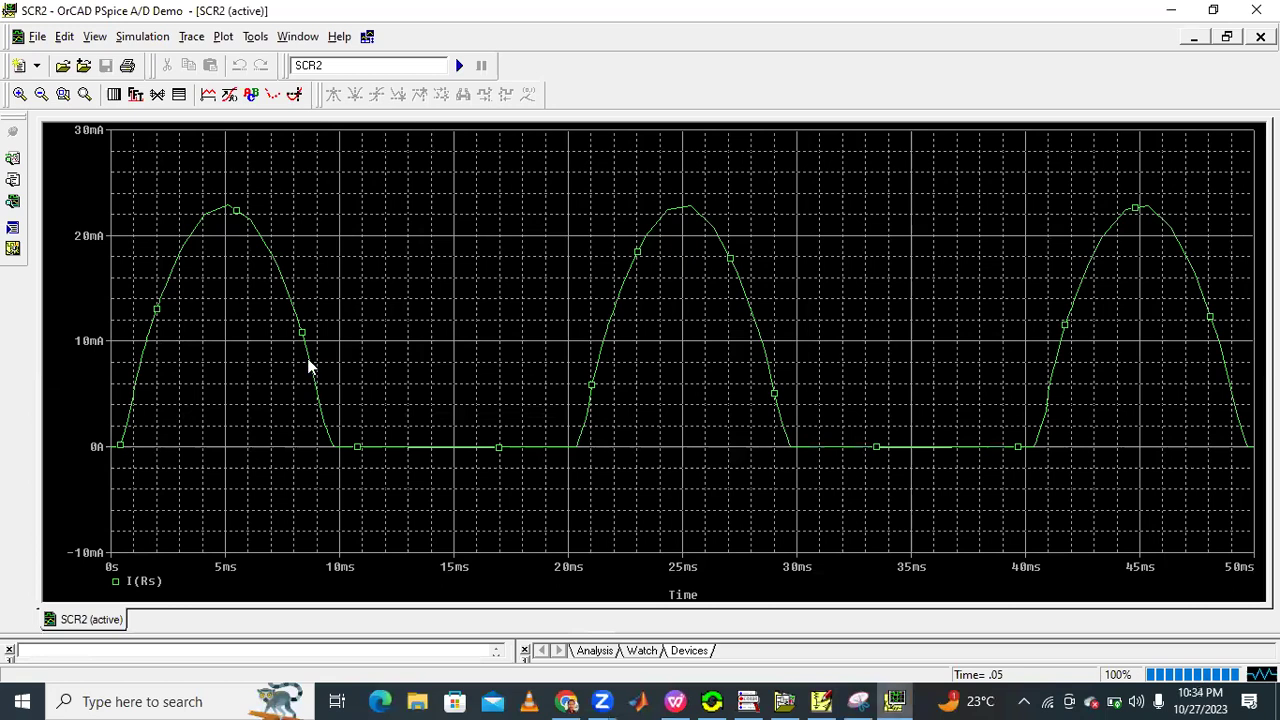
right_click(309, 362)
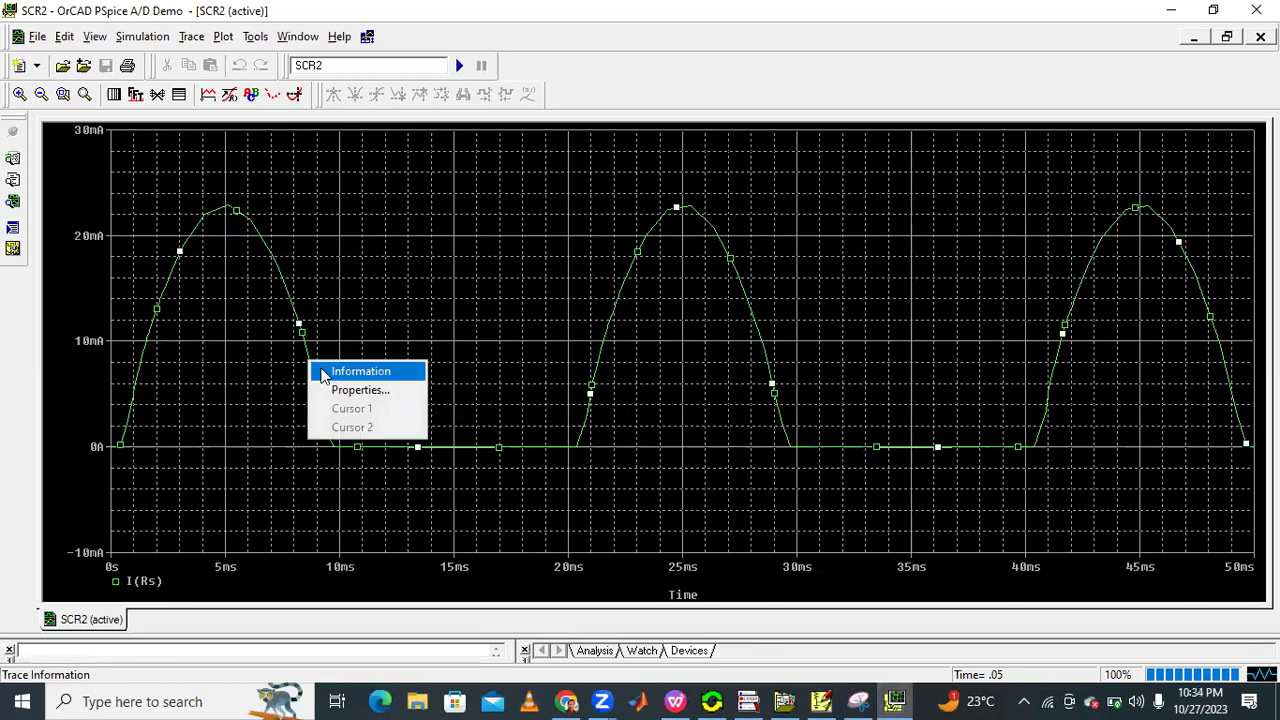
left_click(338, 390)
left_click(128, 161)
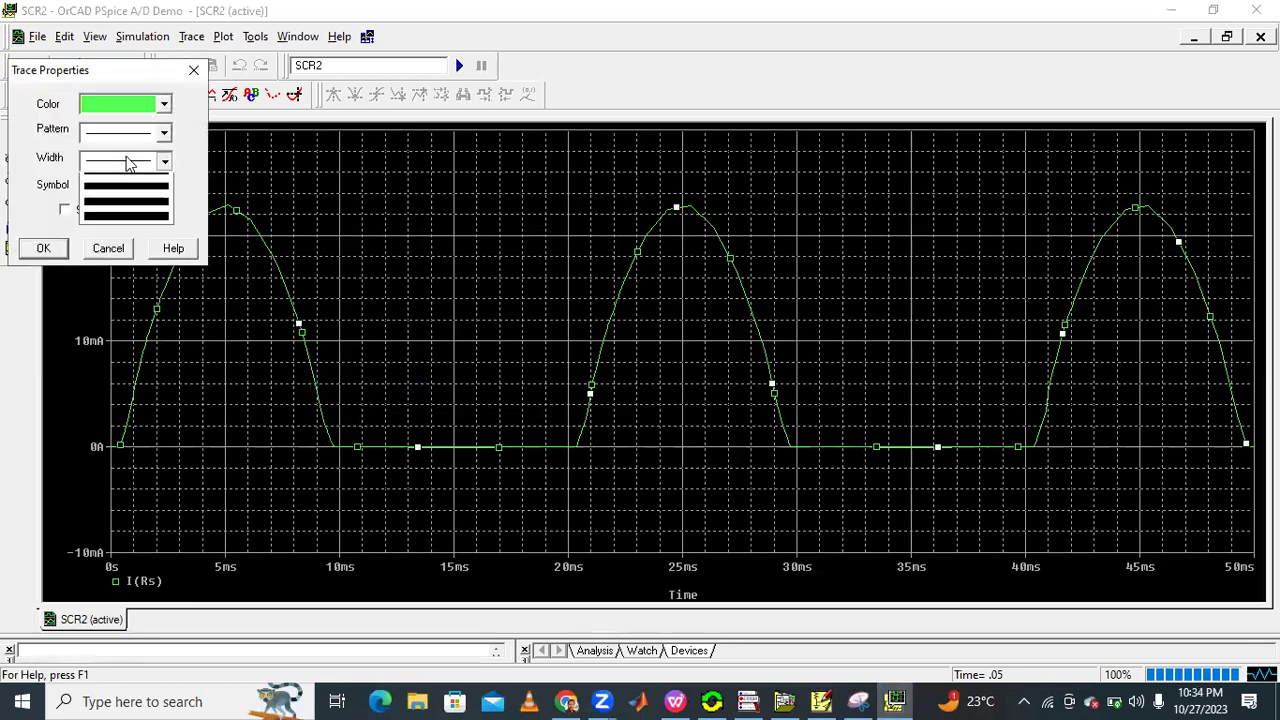
left_click(129, 227)
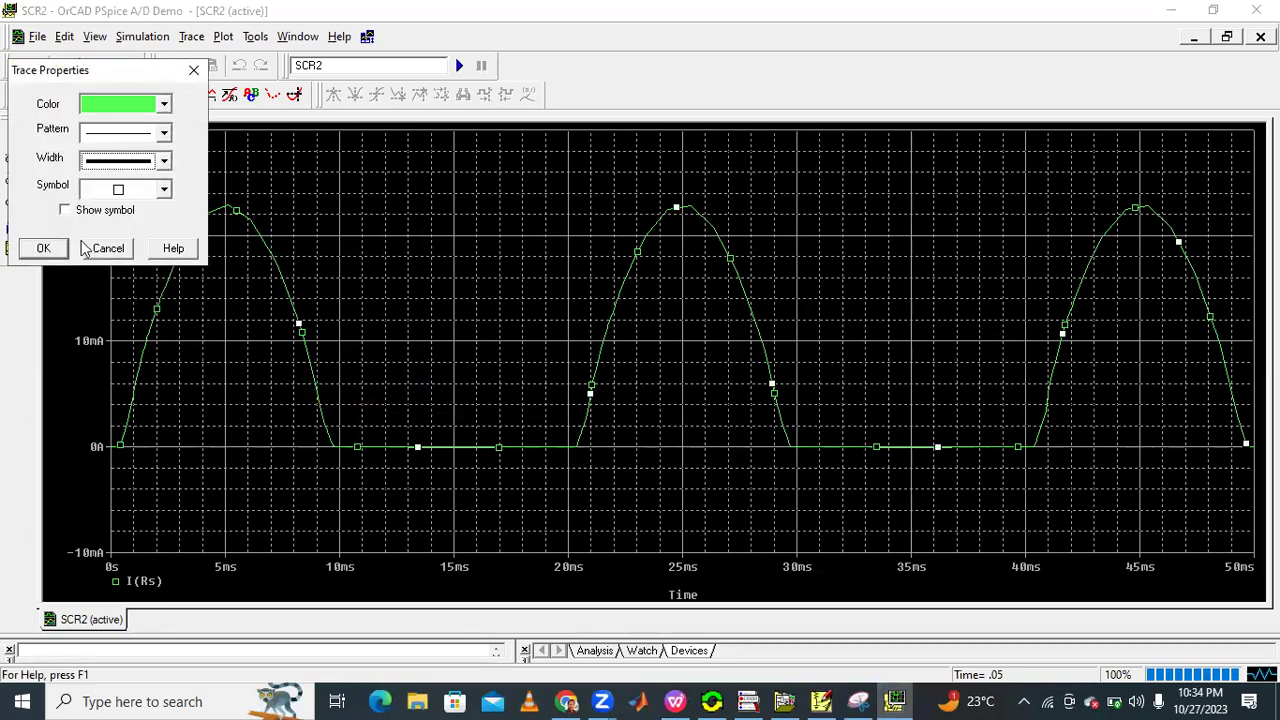
left_click(43, 248)
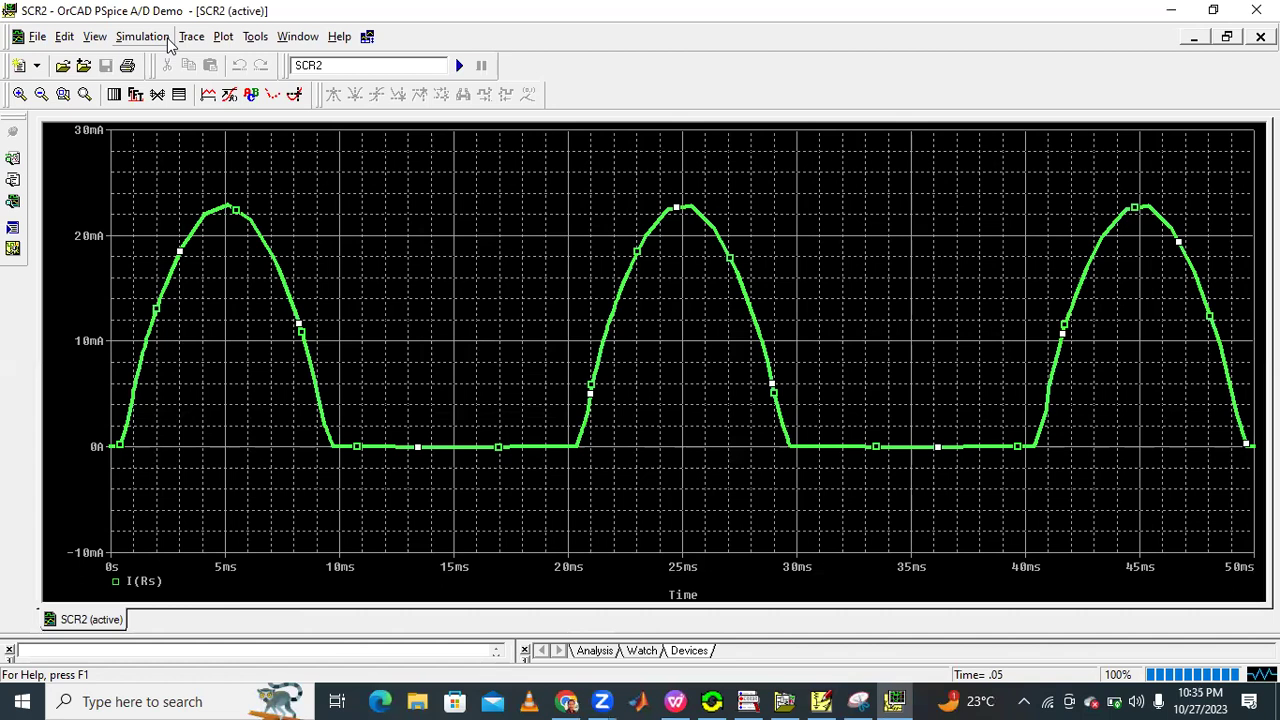
Set the plot's X axis to a user-defined data range from -2v to 2v.
left_click(223, 38)
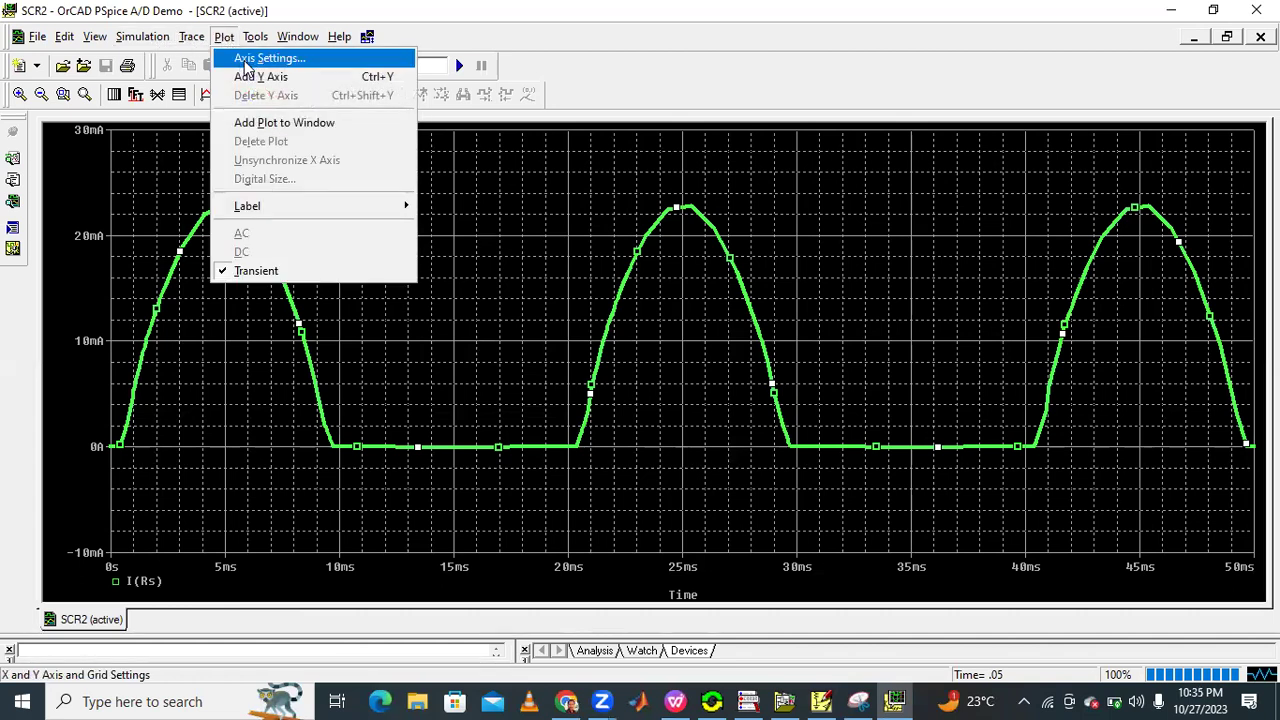
left_click(245, 60)
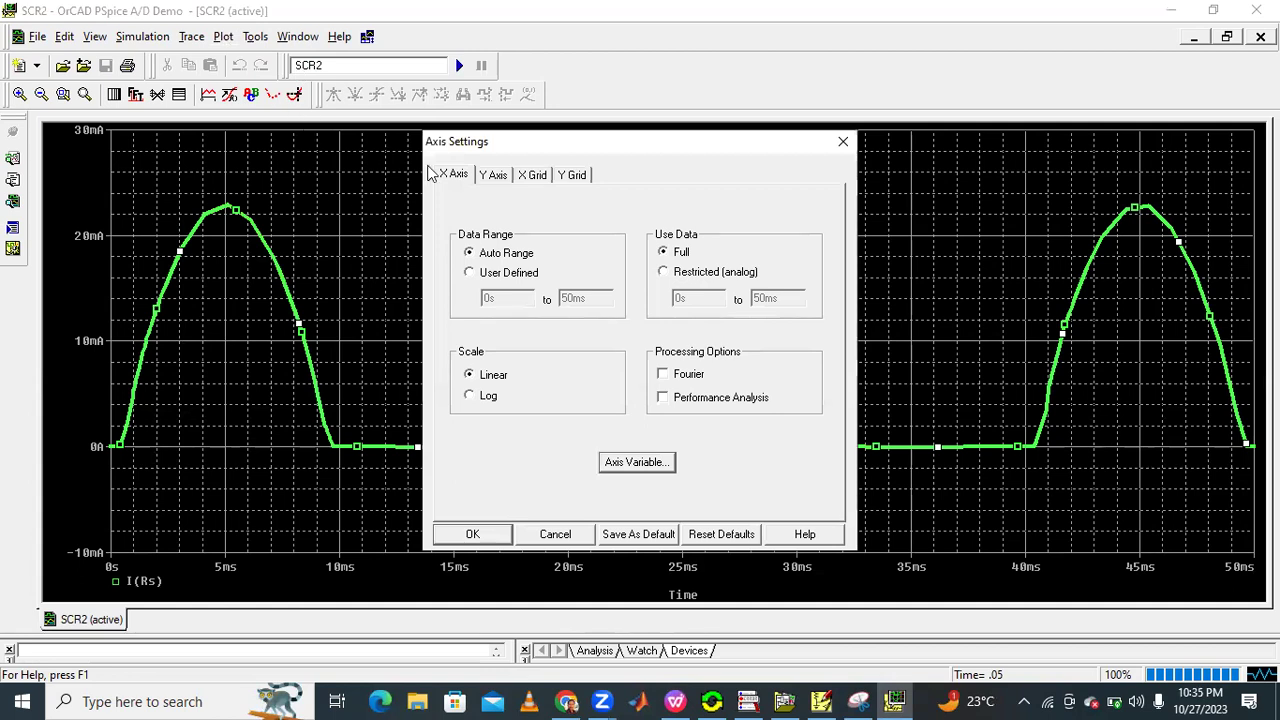
left_click(468, 273)
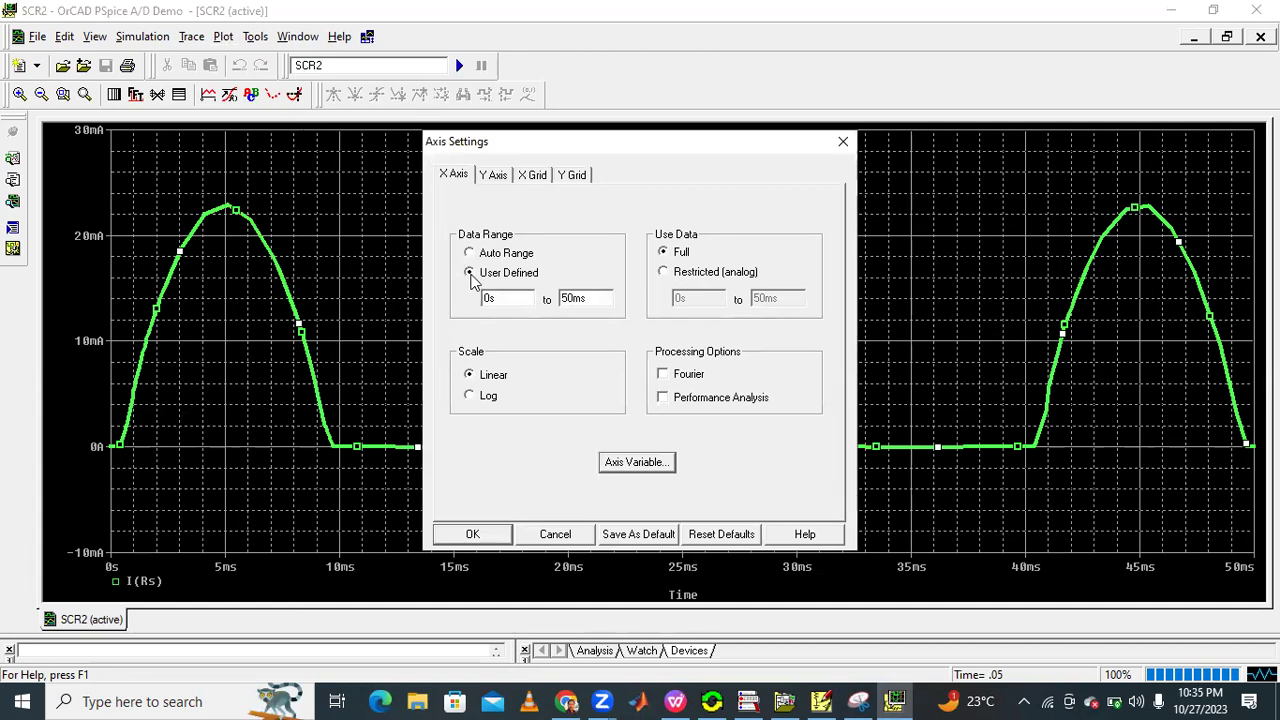
left_click(508, 303)
type("-2v")
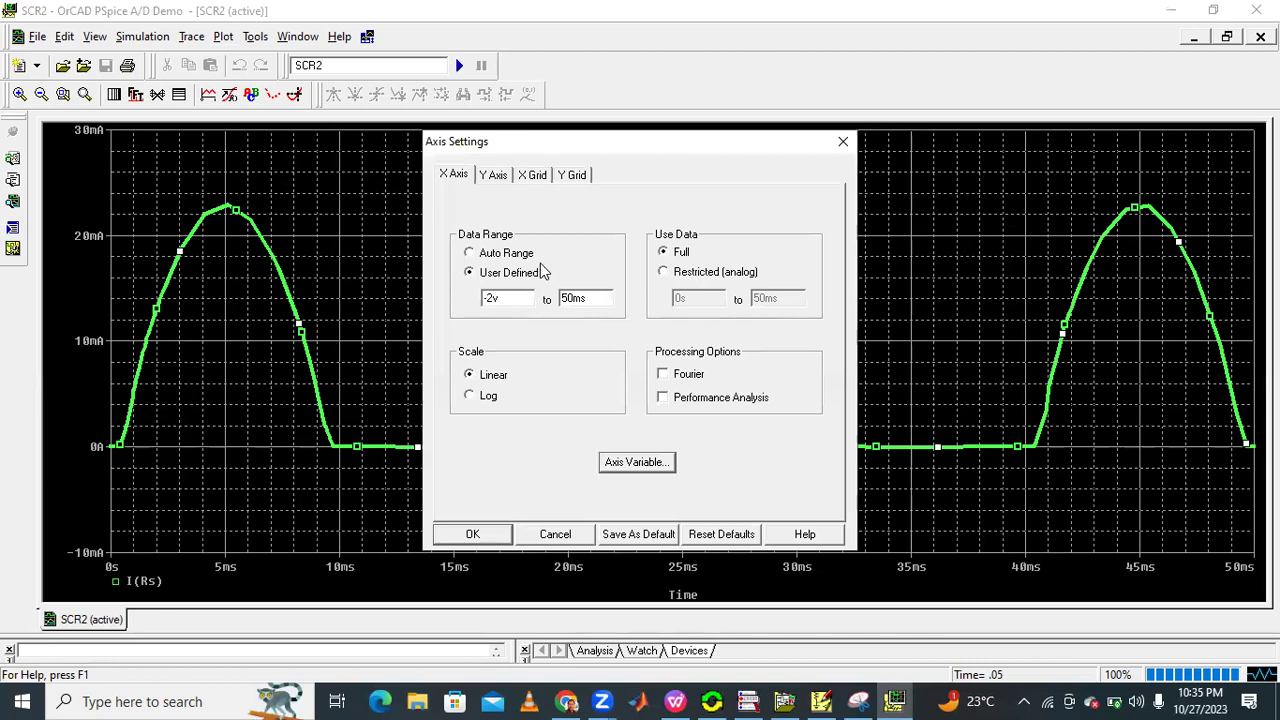
key("BackSpace")
key("BackSpace")
key("BackSpace")
type("2v")
Choose V(X1:A) as the X axis variable in place of Time and apply the axis settings.
left_click(631, 466)
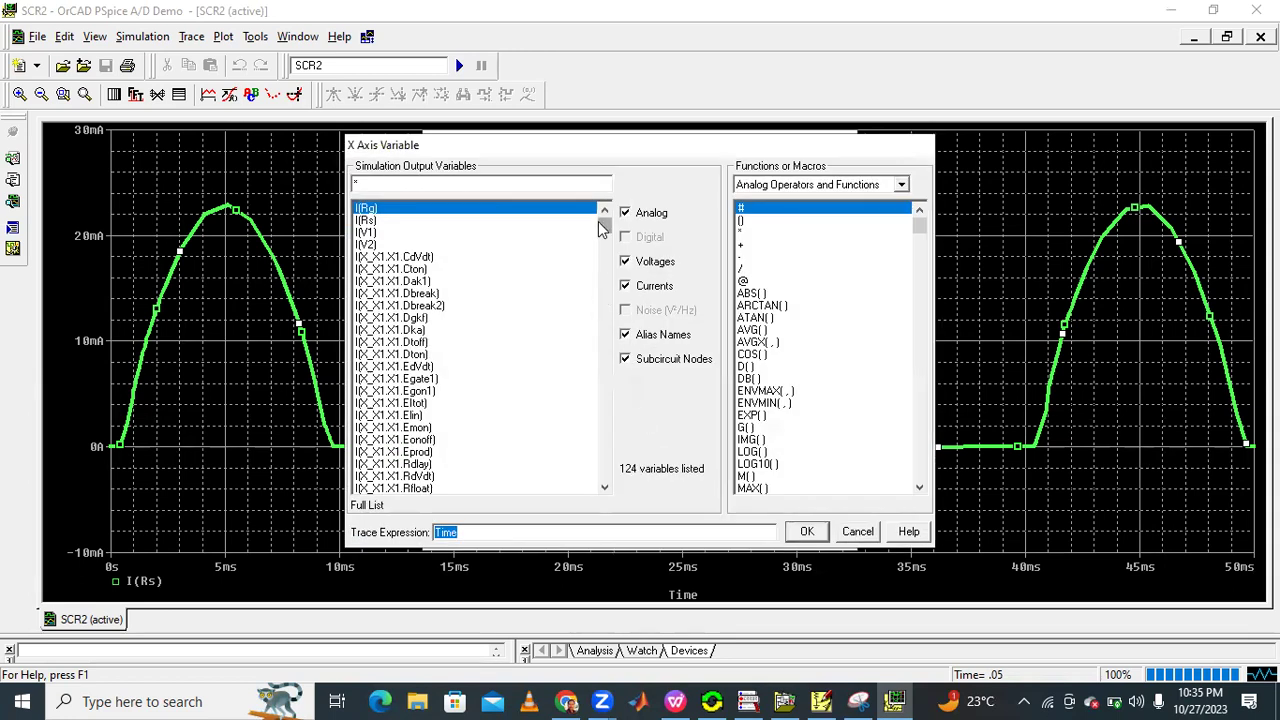
left_click(605, 487)
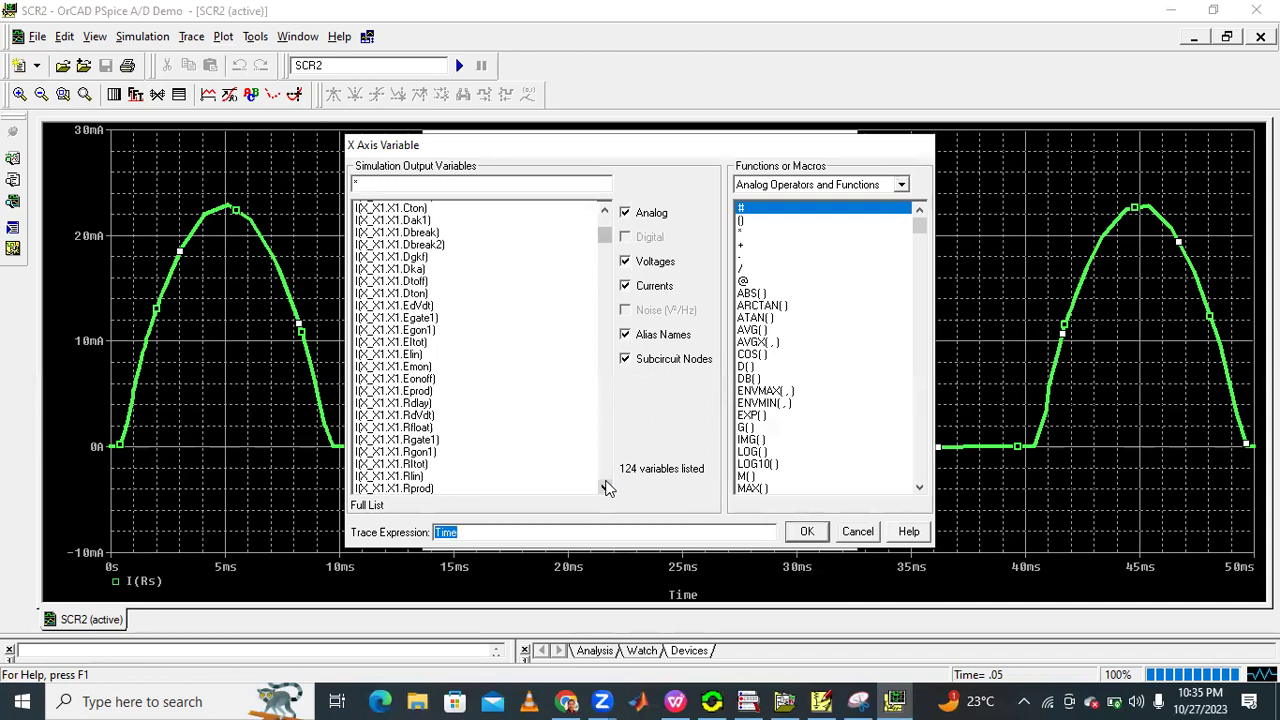
left_click(605, 487)
left_click(605, 487)
left_click(605, 487)
left_click(605, 487)
left_click(605, 487)
left_click(605, 487)
left_click(605, 487)
left_click(605, 487)
left_click(605, 487)
left_click(605, 487)
left_click(605, 487)
left_click(605, 487)
left_click(605, 487)
left_click(605, 487)
left_click(605, 487)
left_click(605, 487)
left_click(605, 487)
left_click(605, 487)
left_click(605, 487)
left_click(605, 487)
left_click(605, 487)
left_click(605, 487)
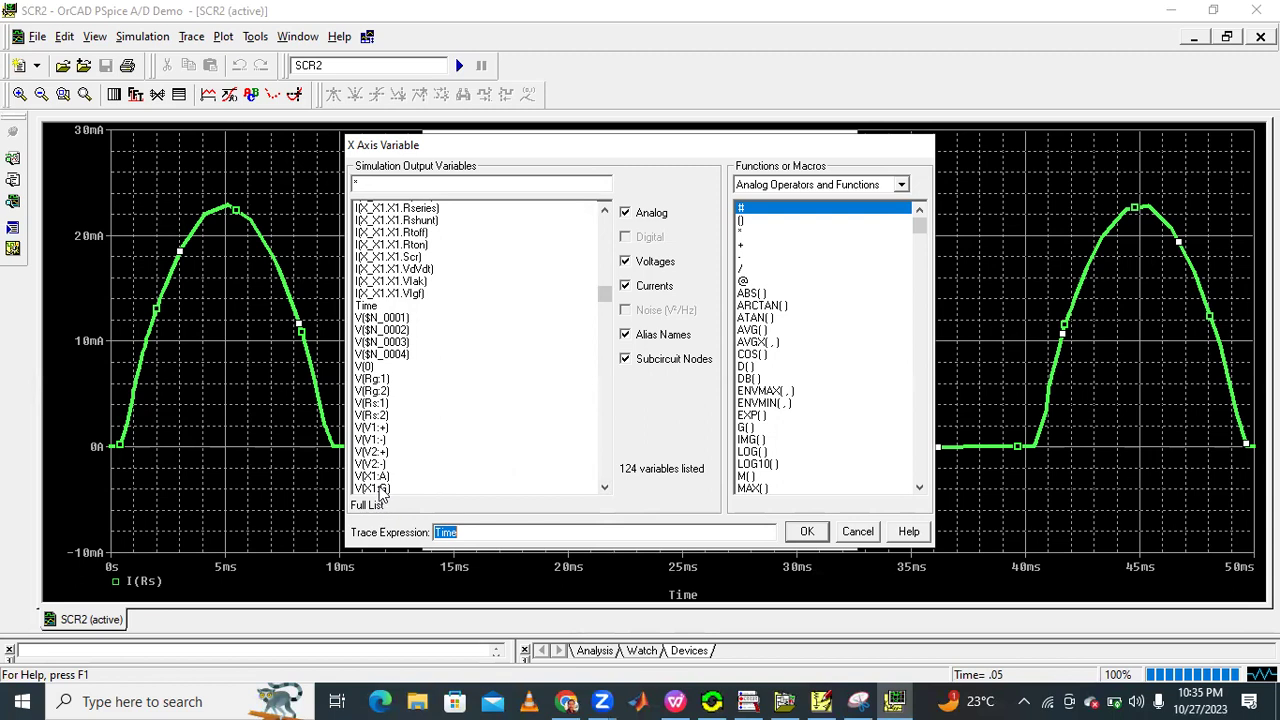
left_click(604, 487)
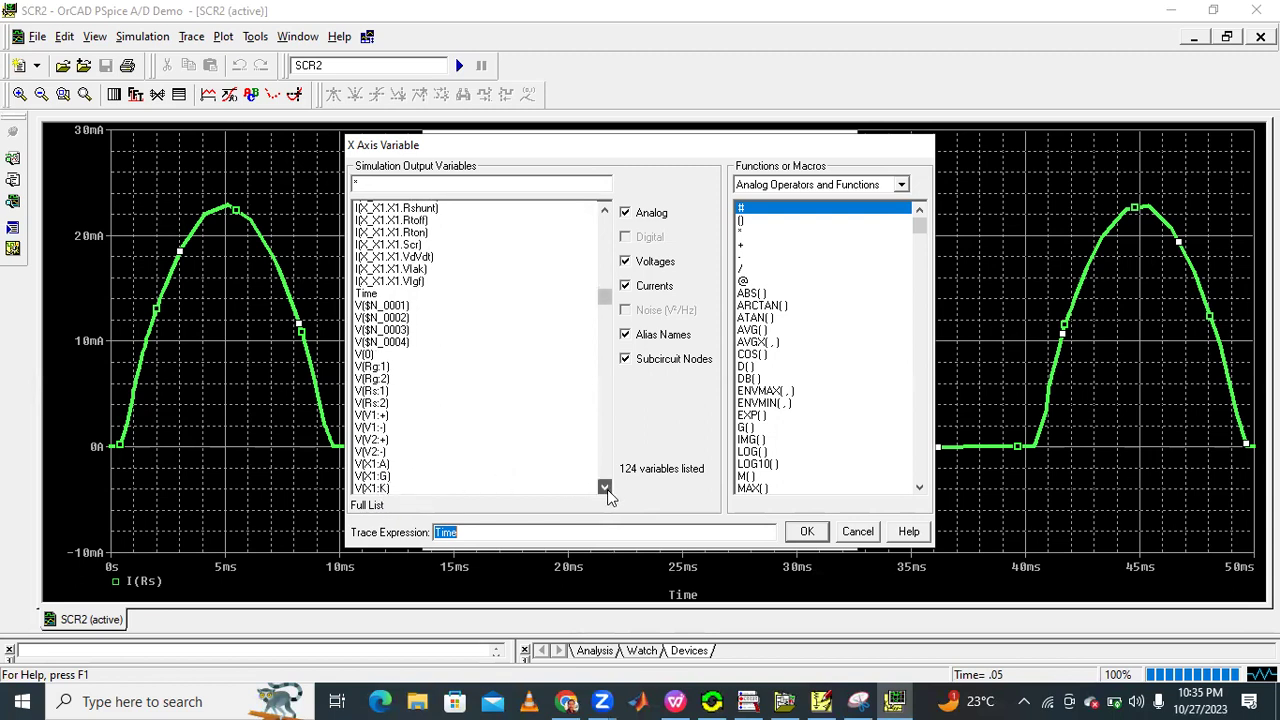
left_click(373, 466)
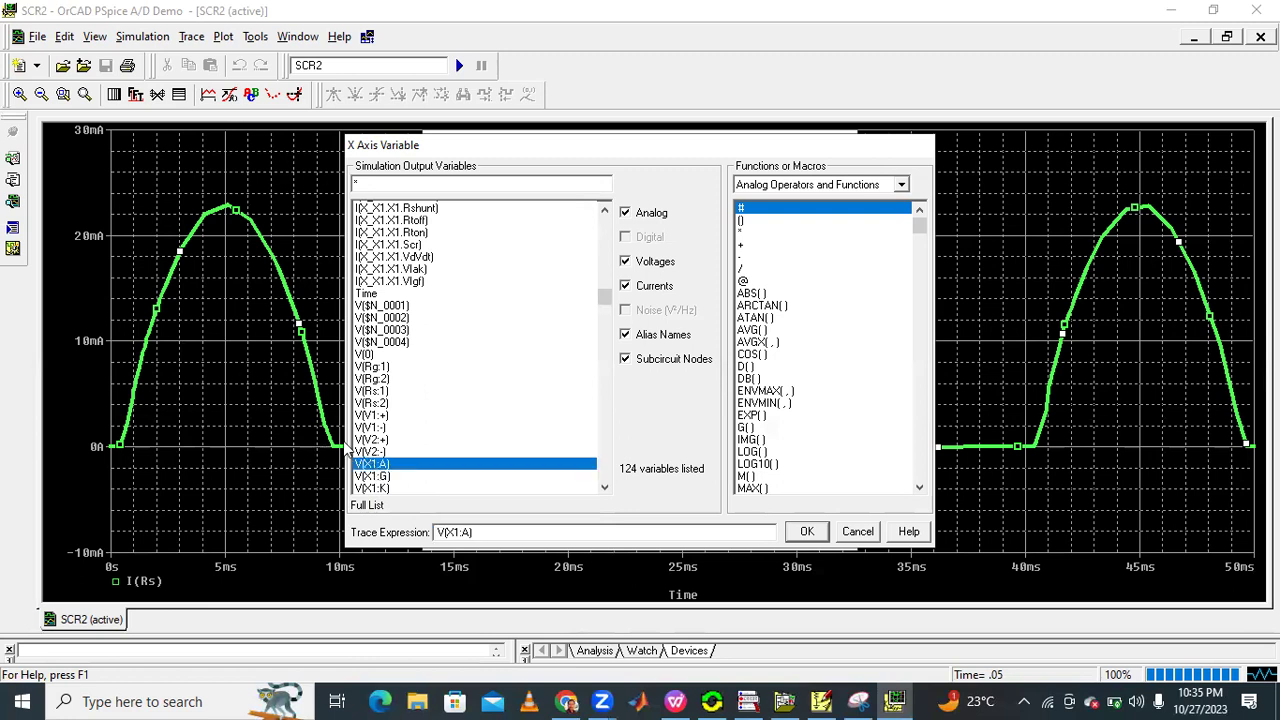
left_click(807, 531)
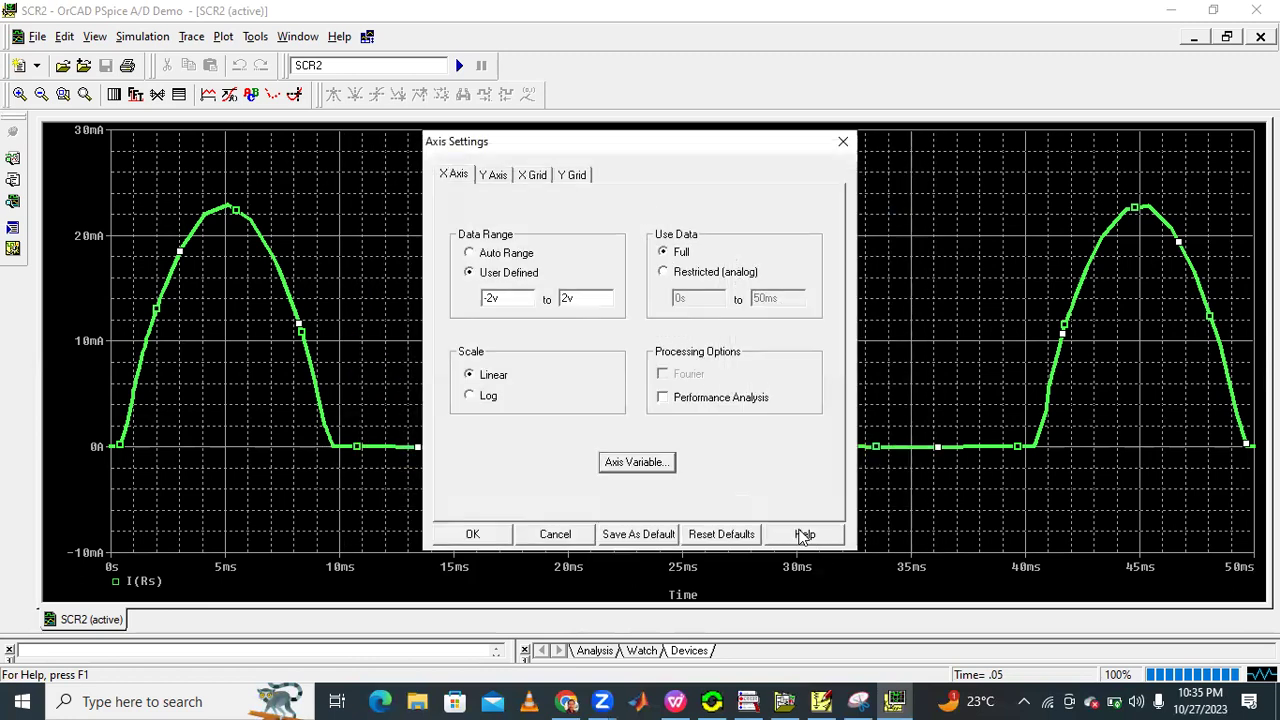
left_click(480, 533)
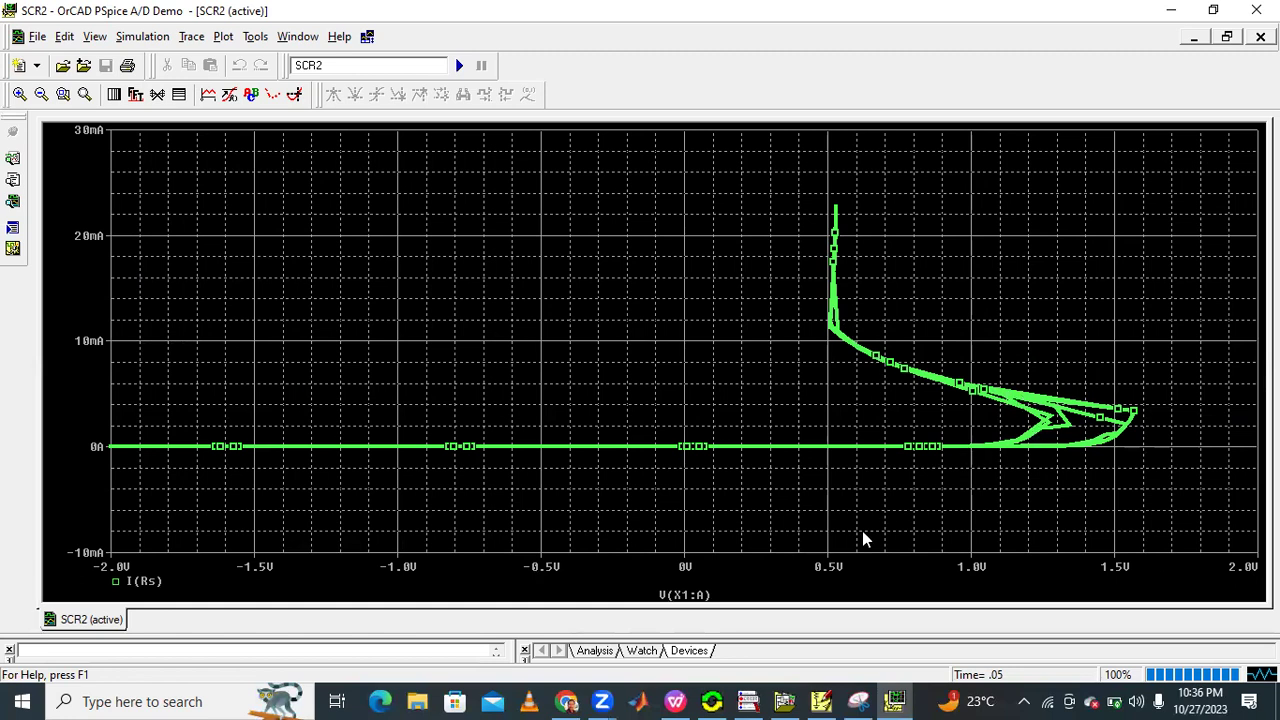
Switch to scr.pptx in WPS Office, examine the "Effect of Gate Voltage" slide full screen, and return to the SCR2 plot.
left_click(675, 701)
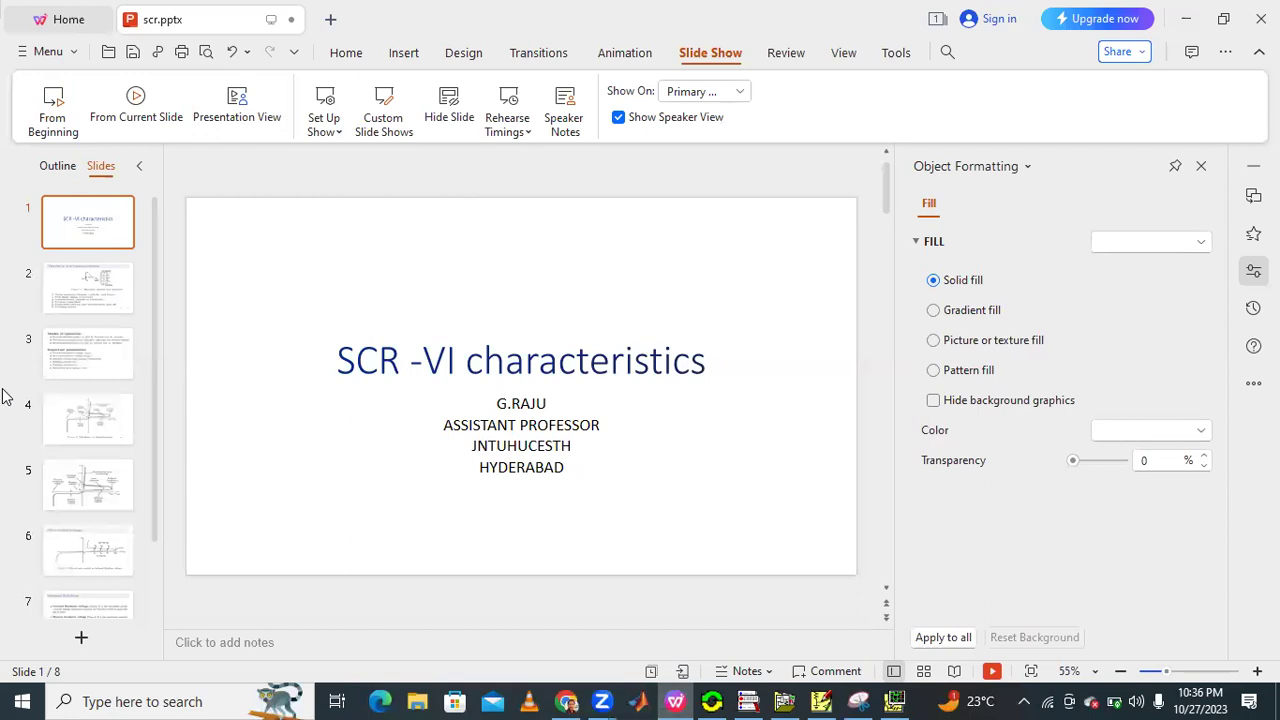
scroll(88, 467, "down", 1)
left_click(88, 475)
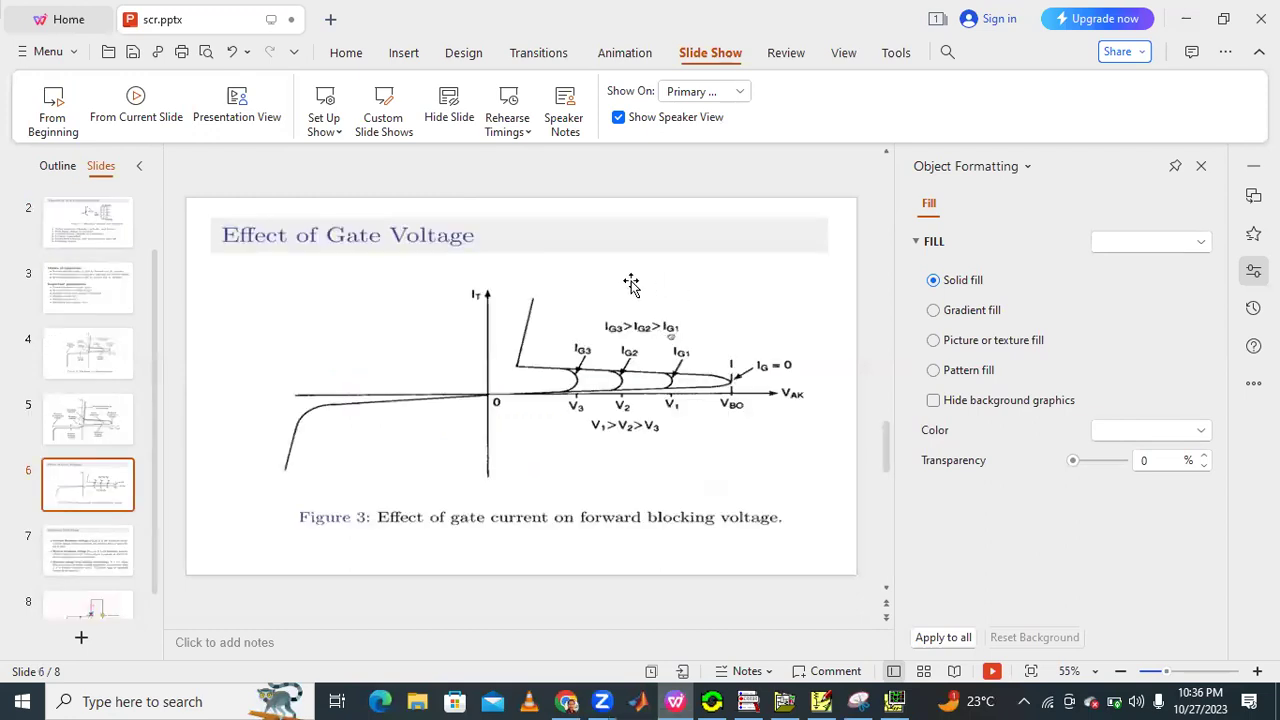
left_click(118, 116)
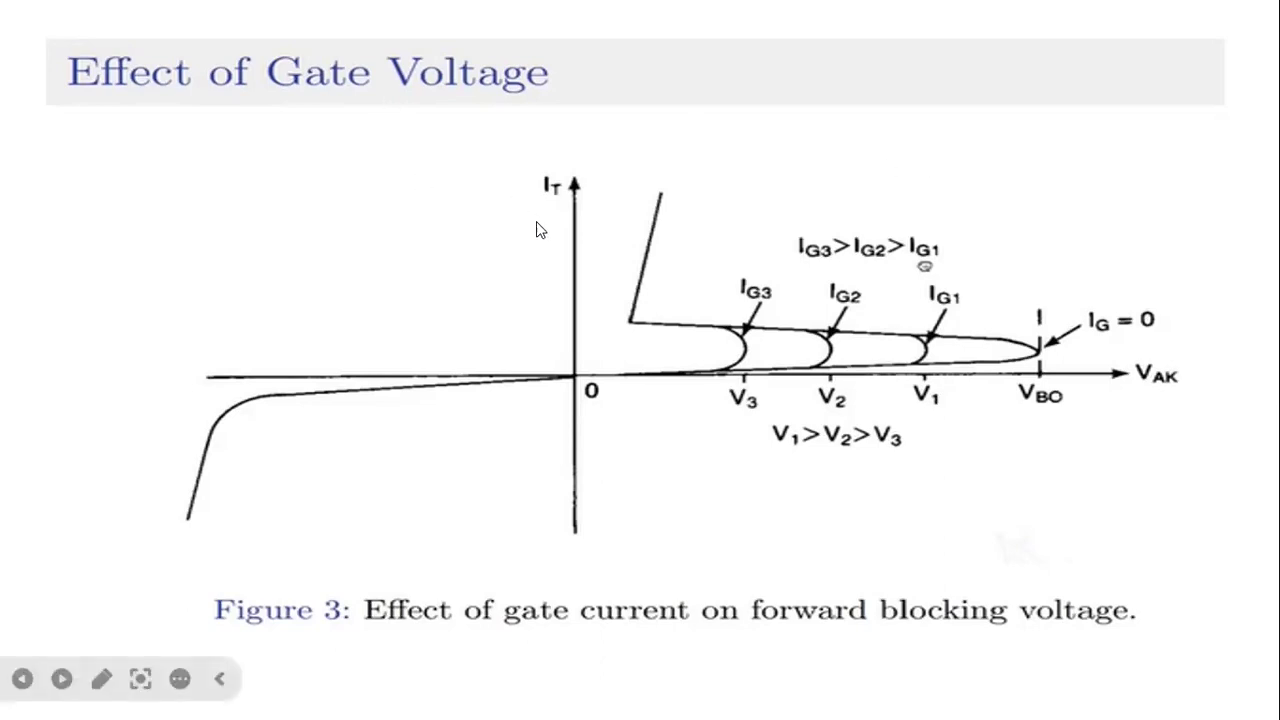
key("Escape")
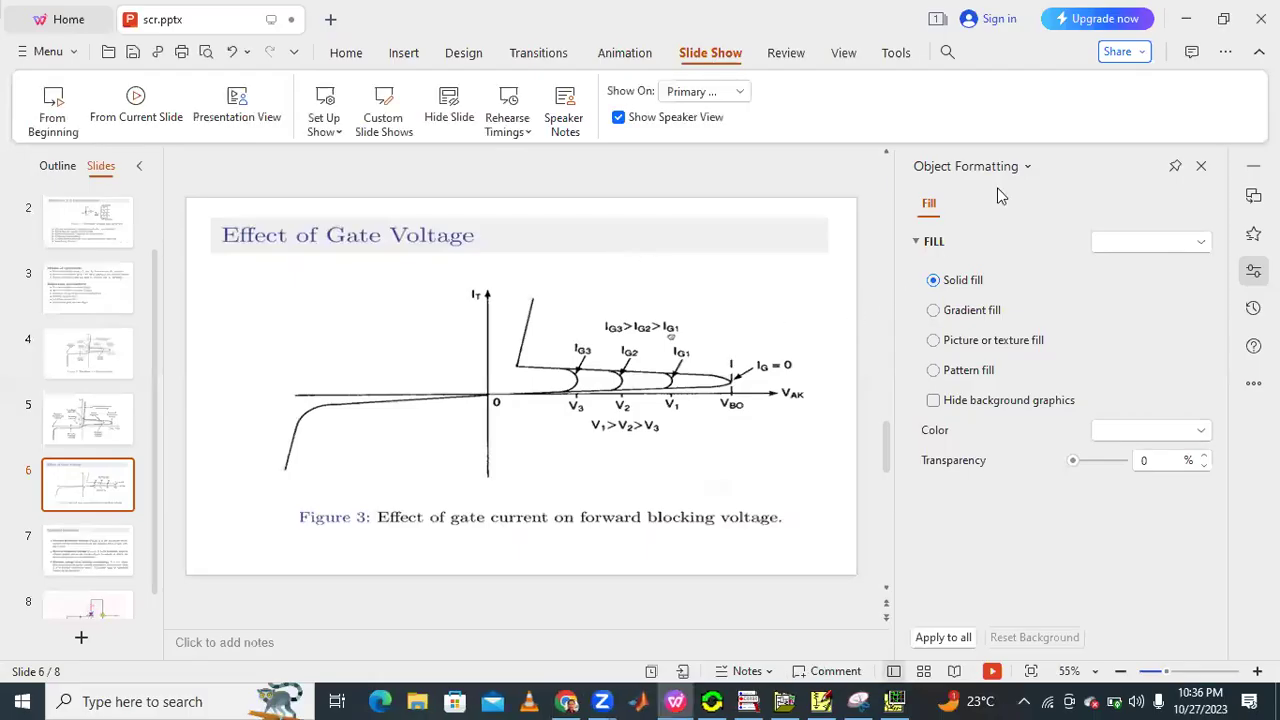
left_click(1185, 19)
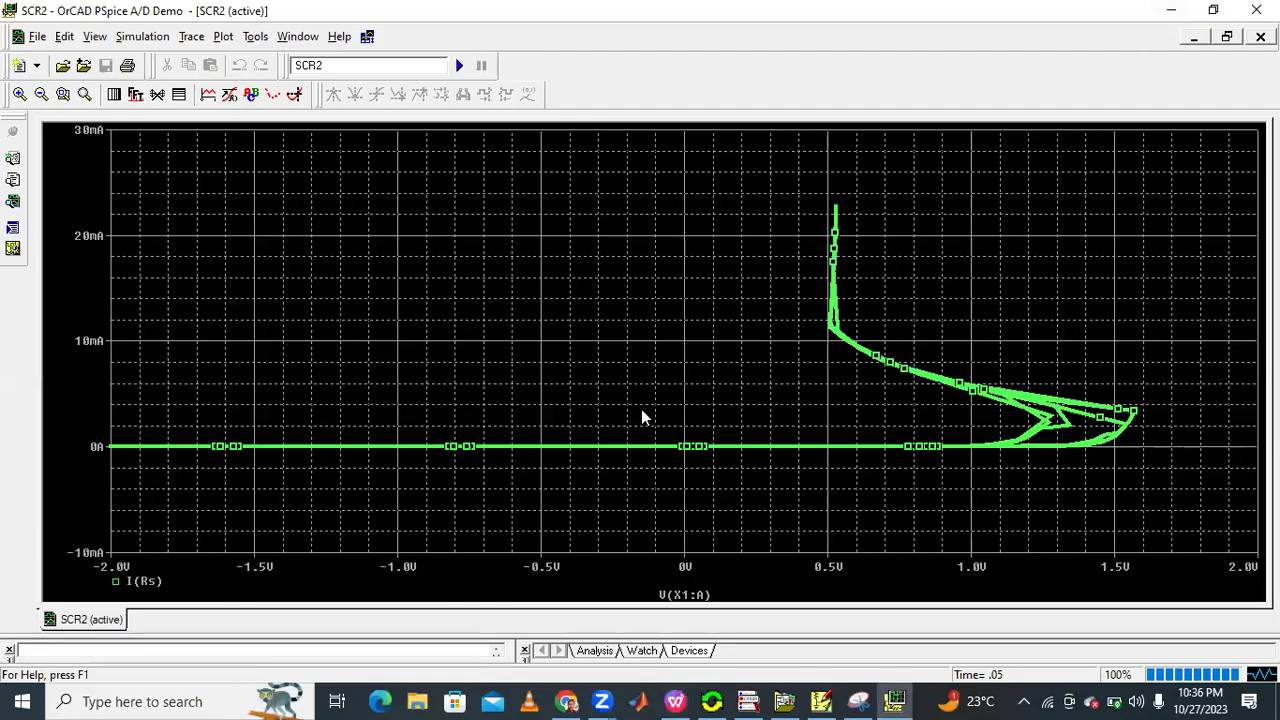